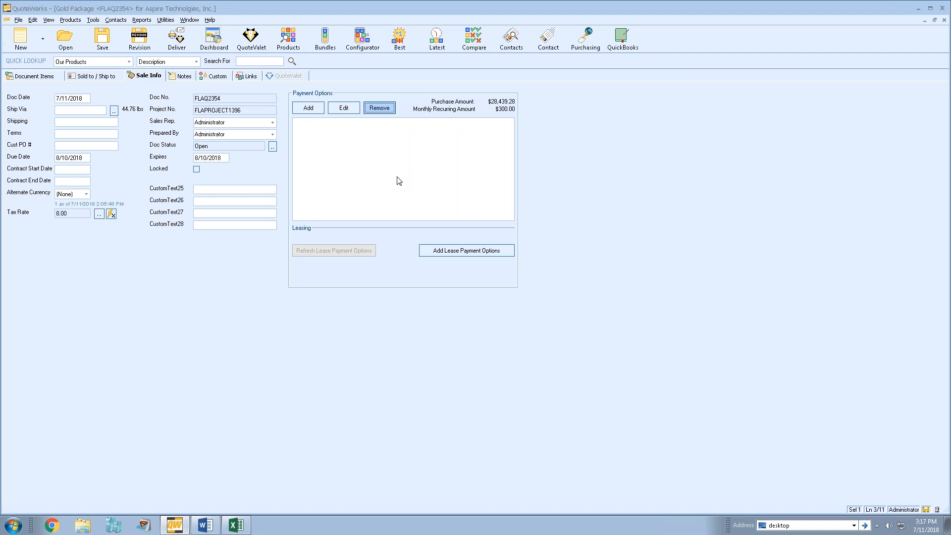
# Start a new Credit Card payment option with the display text "Visa/MC/AMEX/DISC"
pyautogui.click(312, 111)
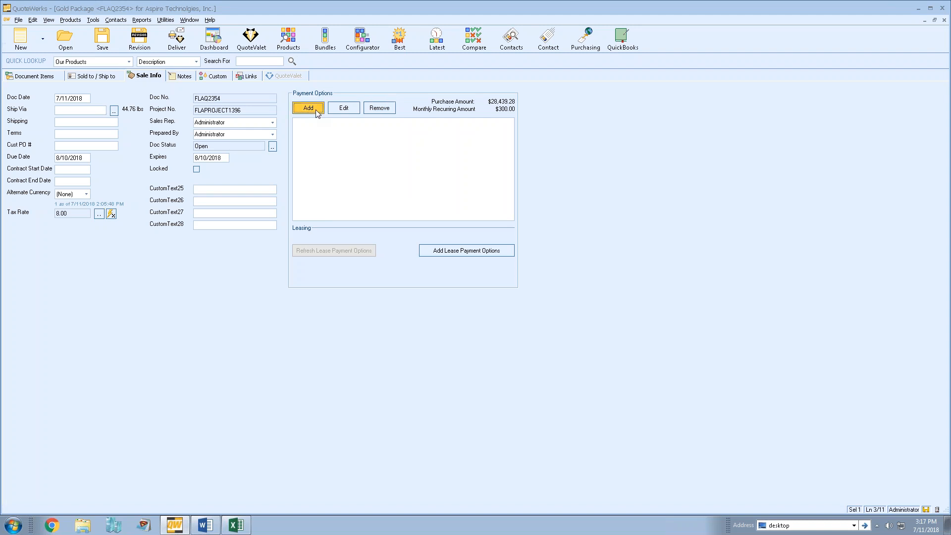
pyautogui.click(458, 133)
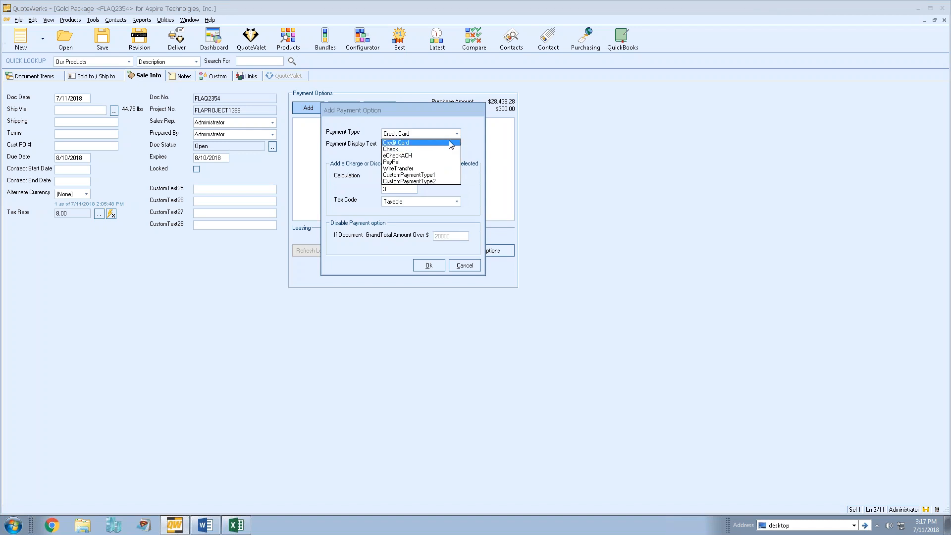
pyautogui.click(451, 142)
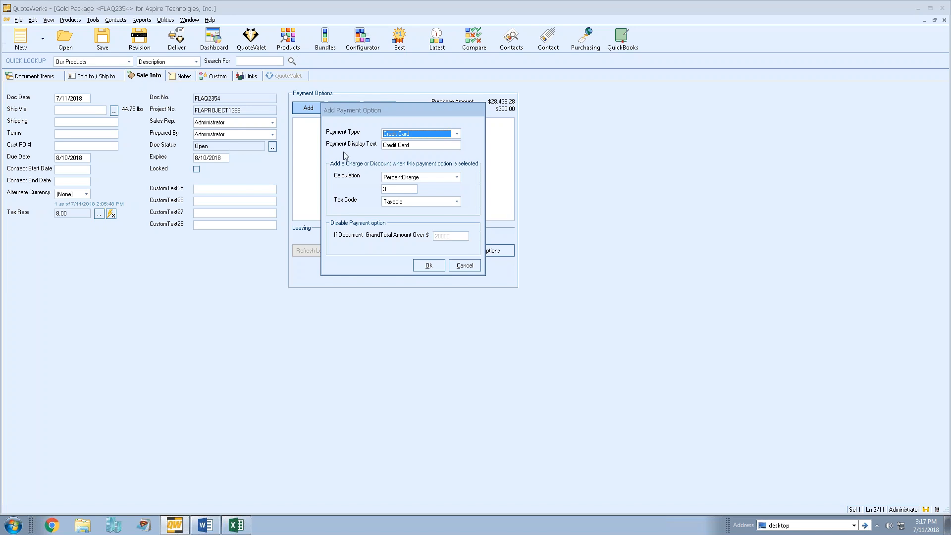
pyautogui.moveTo(416, 145); pyautogui.dragTo(364, 146)
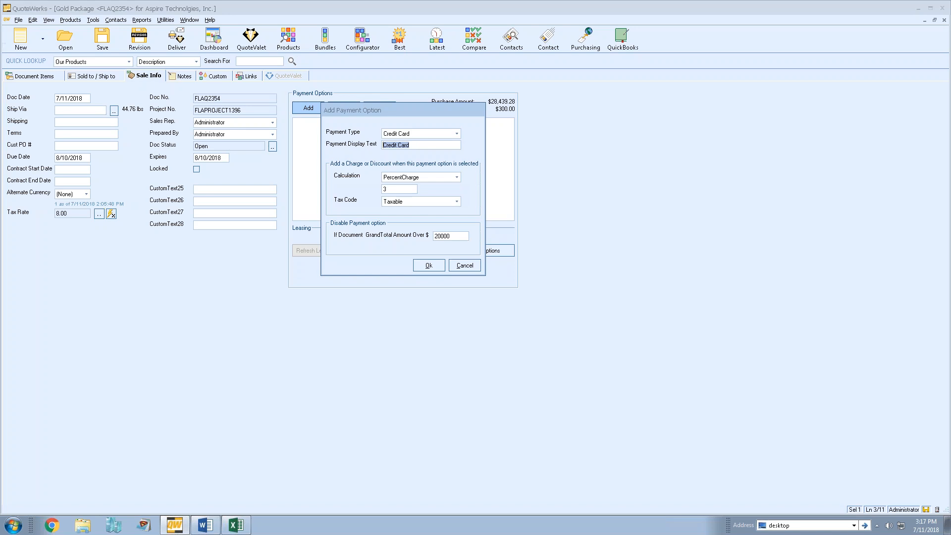
pyautogui.write('Visa/MC/AMEX/DISC')
# Use a PercentCharge calculation for the credit card option and set its tax code to Non-taxable
pyautogui.click(457, 177)
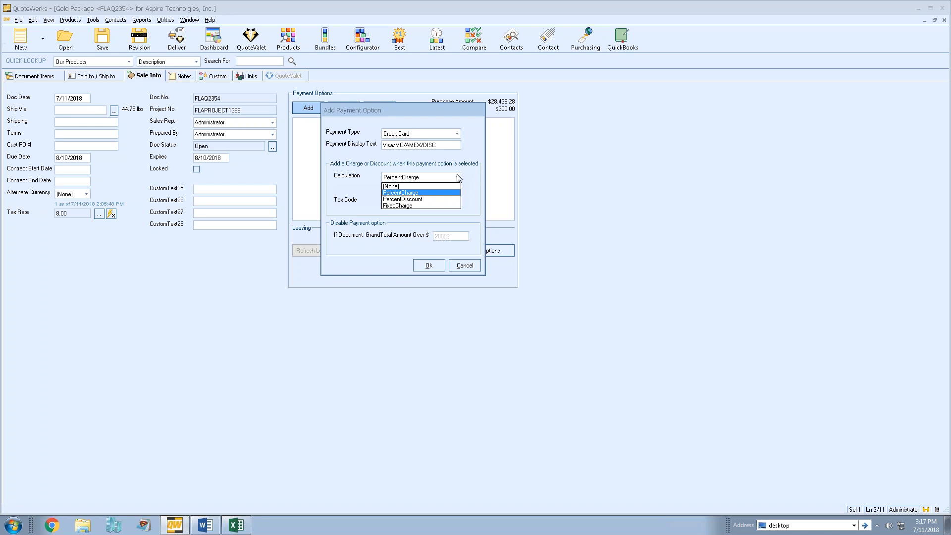
pyautogui.click(421, 193)
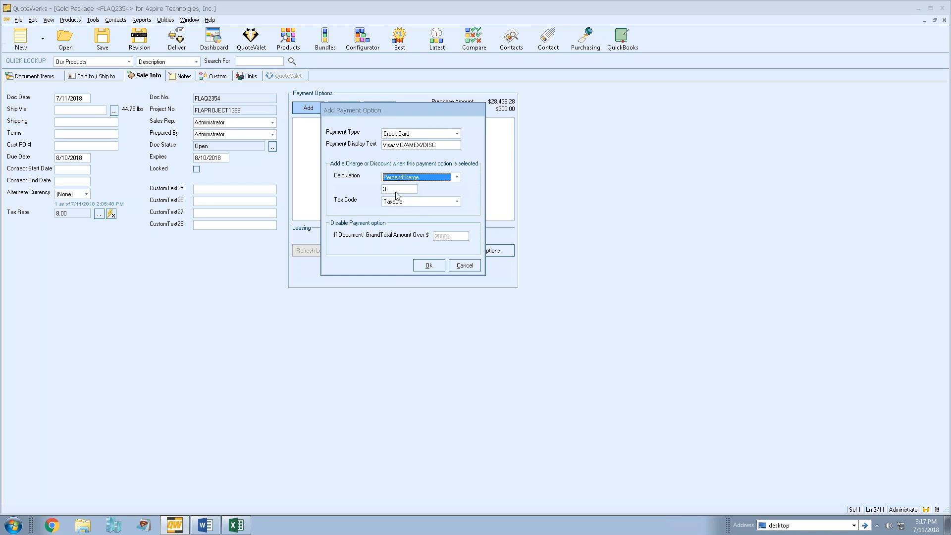
pyautogui.press('Tab')
pyautogui.click(442, 205)
pyautogui.click(412, 222)
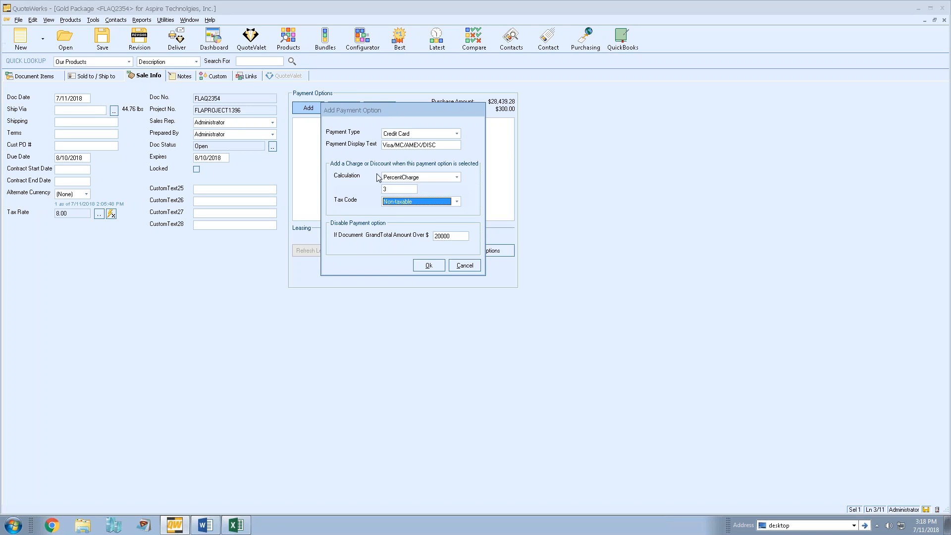
# Try a FixedCharge calculation of 25 for the credit card option, and clear the amount
pyautogui.click(445, 178)
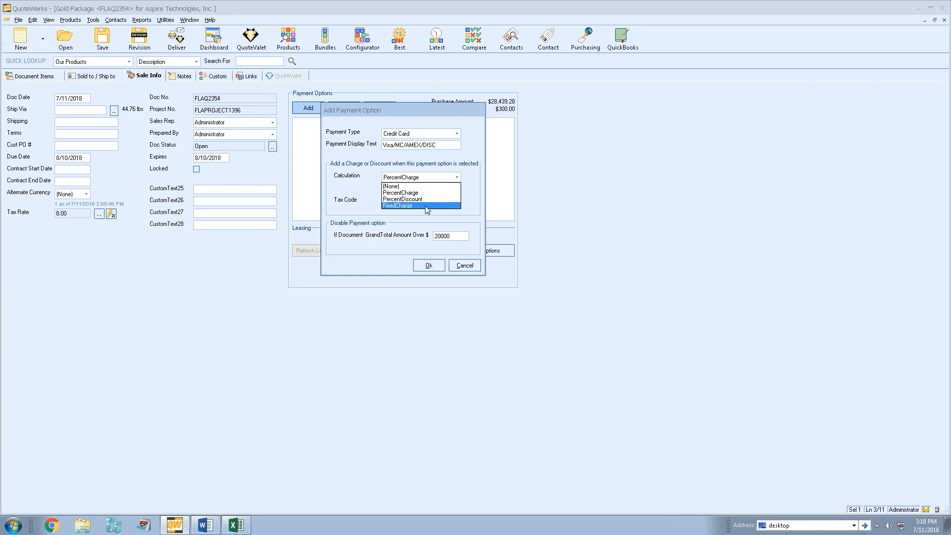
pyautogui.click(426, 206)
pyautogui.moveTo(400, 189); pyautogui.dragTo(310, 194)
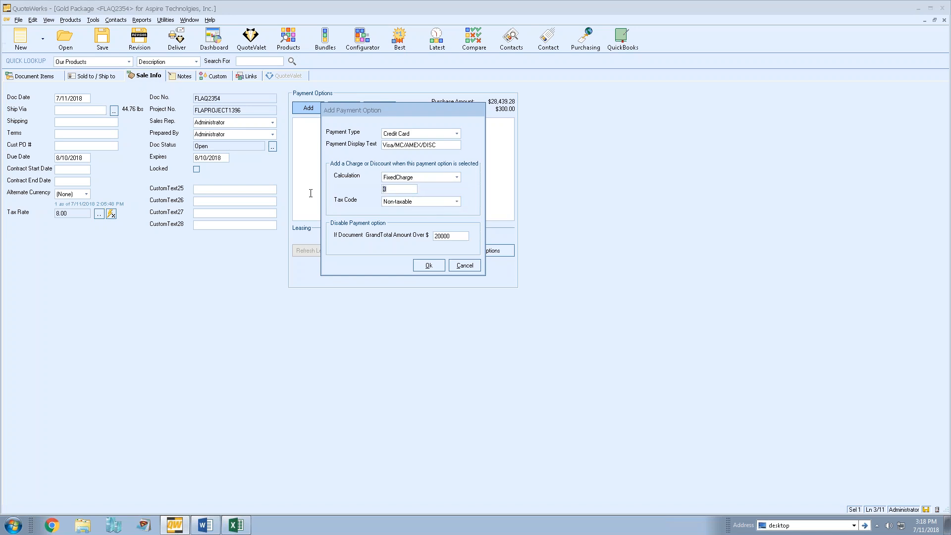
pyautogui.write('25')
pyautogui.press('BackSpace')
pyautogui.press('BackSpace')
# Set the credit card option to a PercentCharge of 2.5 with the disabling limit at 20000, and save it
pyautogui.click(392, 178)
pyautogui.click(399, 193)
pyautogui.write('2.5')
pyautogui.moveTo(449, 236); pyautogui.dragTo(395, 239)
pyautogui.click(461, 240)
pyautogui.click(429, 265)
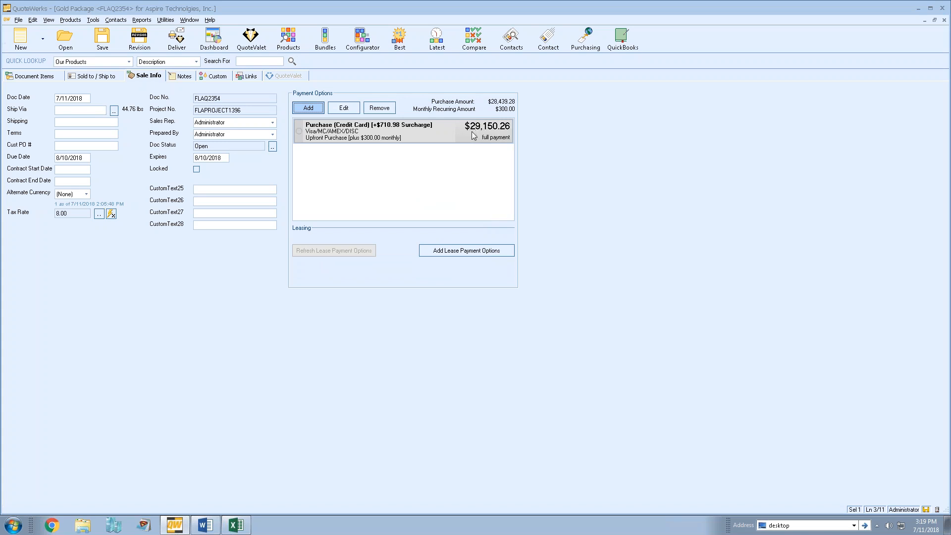
# Raise the credit card option's disabling limit above the document's grand total and select it as the payment option
pyautogui.click(322, 140)
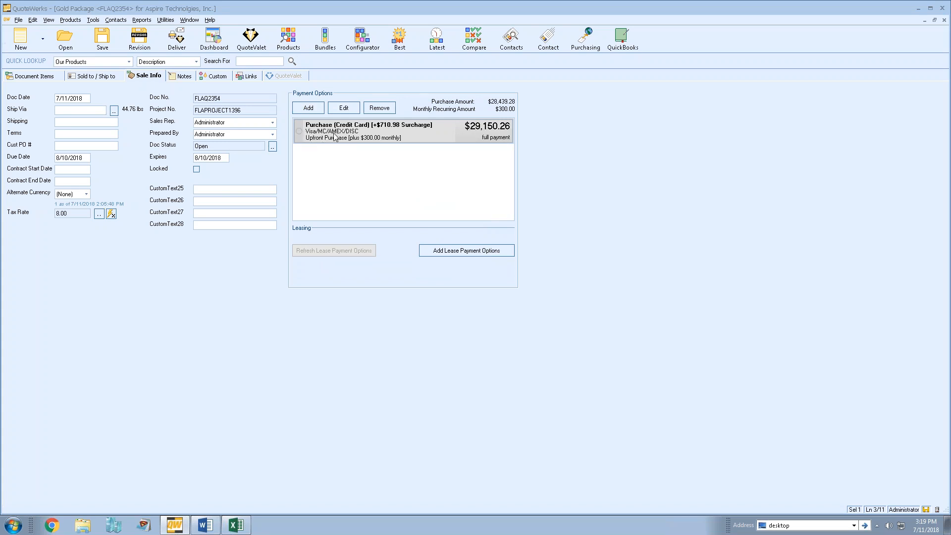
pyautogui.click(344, 108)
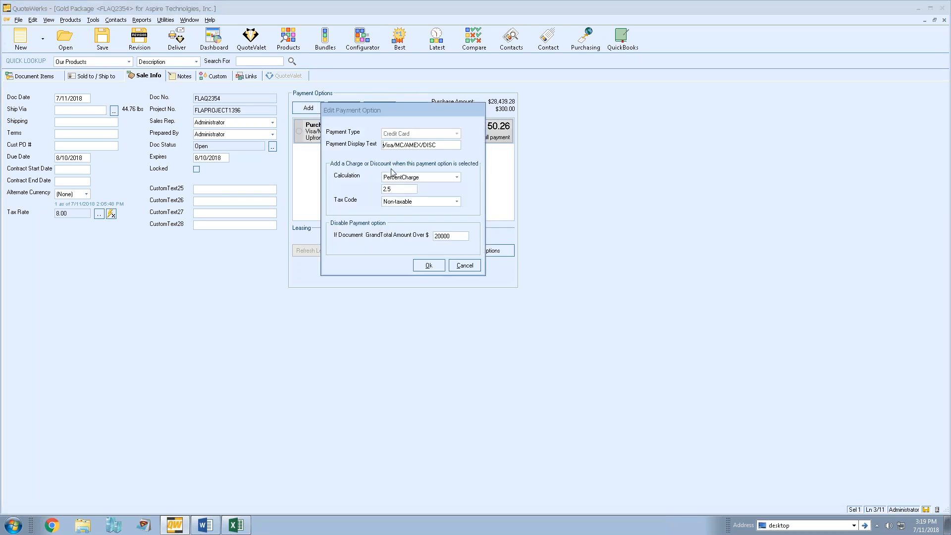
pyautogui.click(434, 236)
pyautogui.click(430, 264)
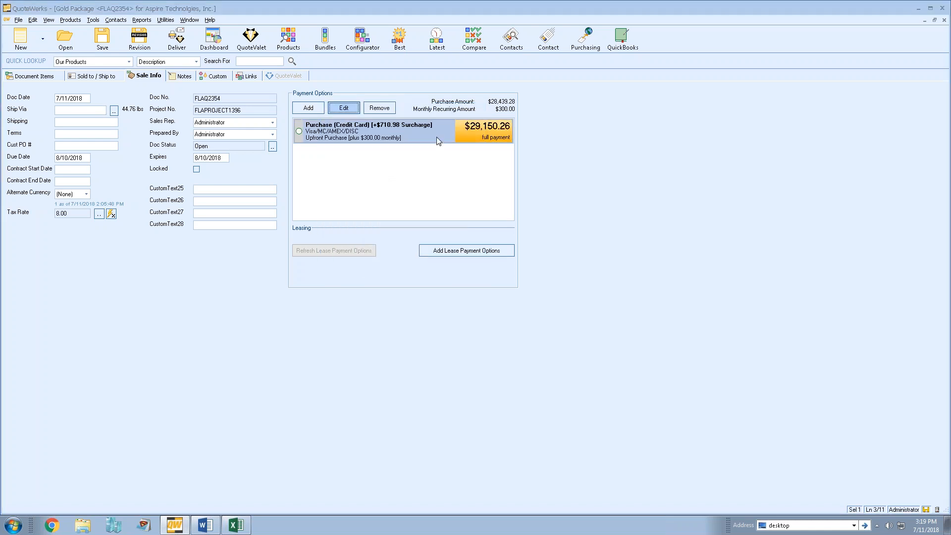
pyautogui.click(369, 150)
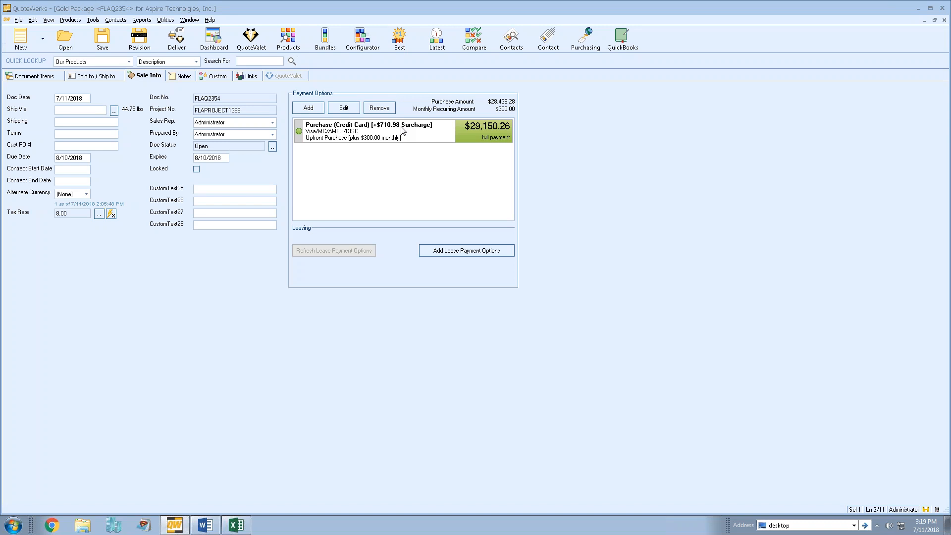
# Start a new Check payment option with the display text "Company Check"
pyautogui.click(308, 108)
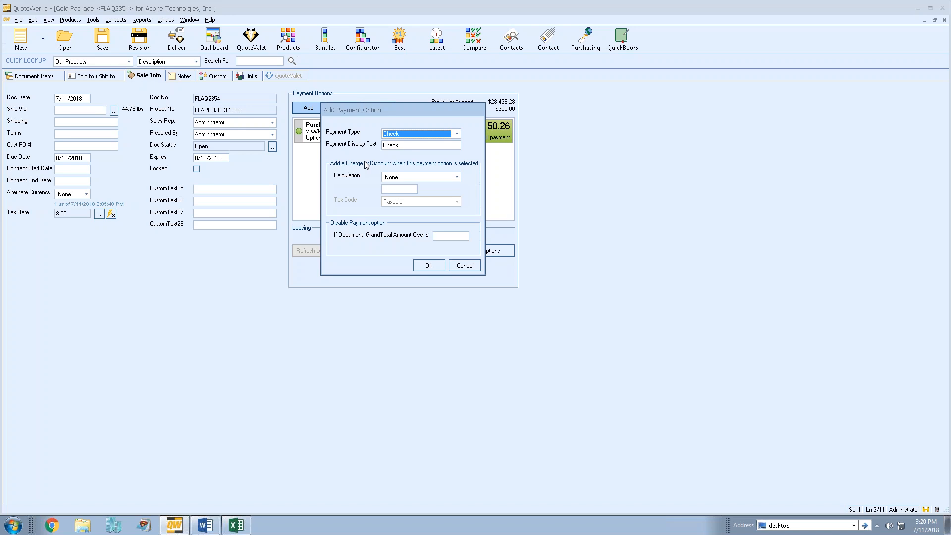
pyautogui.click(457, 135)
pyautogui.click(412, 143)
pyautogui.click(411, 145)
pyautogui.hotkey('shift', 'Home')
pyautogui.write('Company Check')
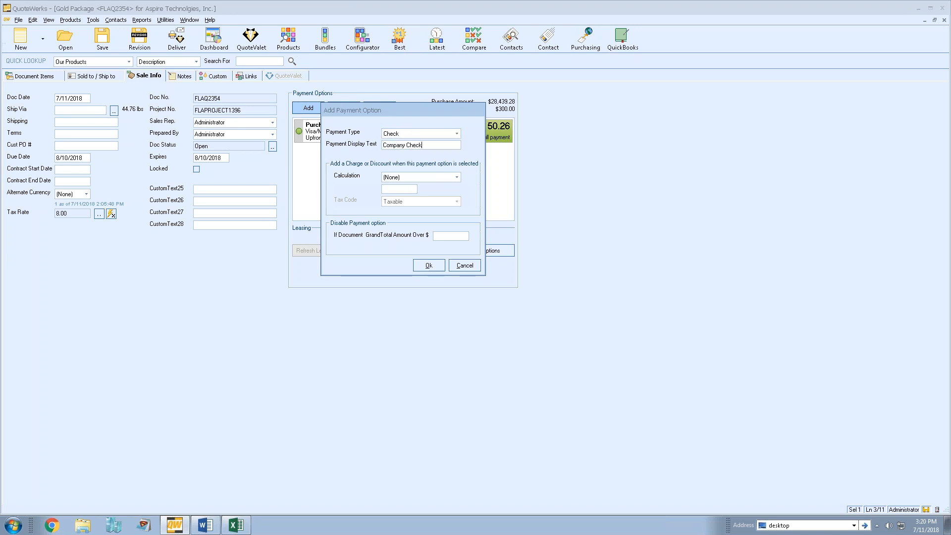
# Give the check option a PercentDiscount of 2 with the tax code Non-taxable
pyautogui.click(420, 177)
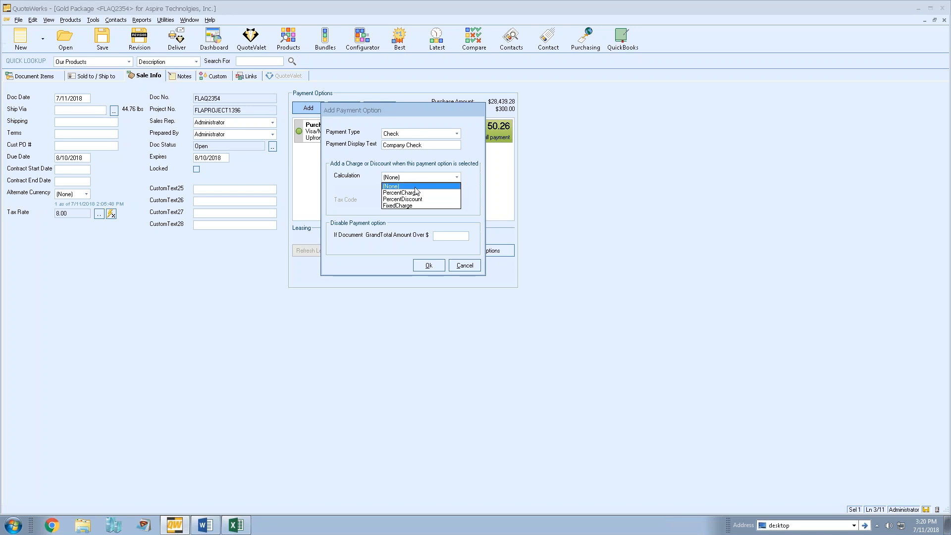
pyautogui.click(409, 199)
pyautogui.click(398, 189)
pyautogui.write('2')
pyautogui.click(441, 201)
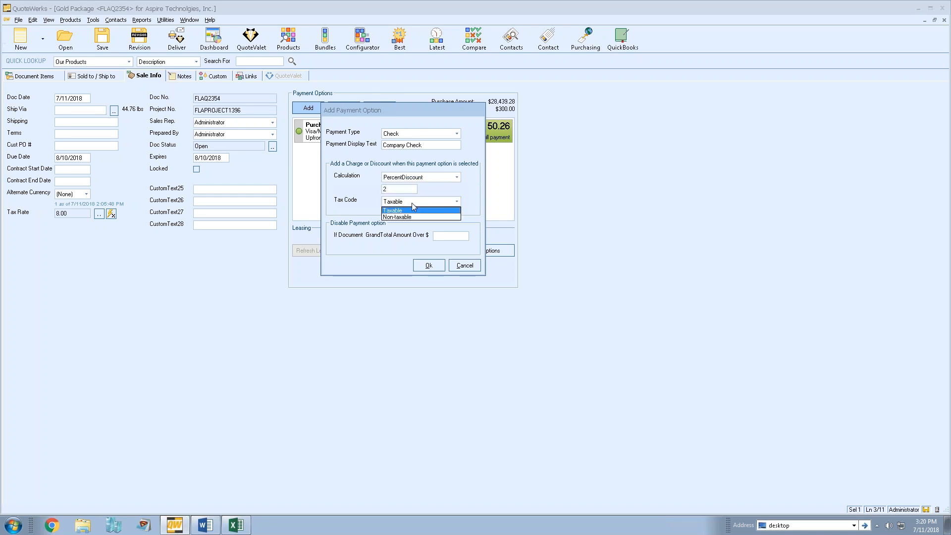
pyautogui.click(416, 218)
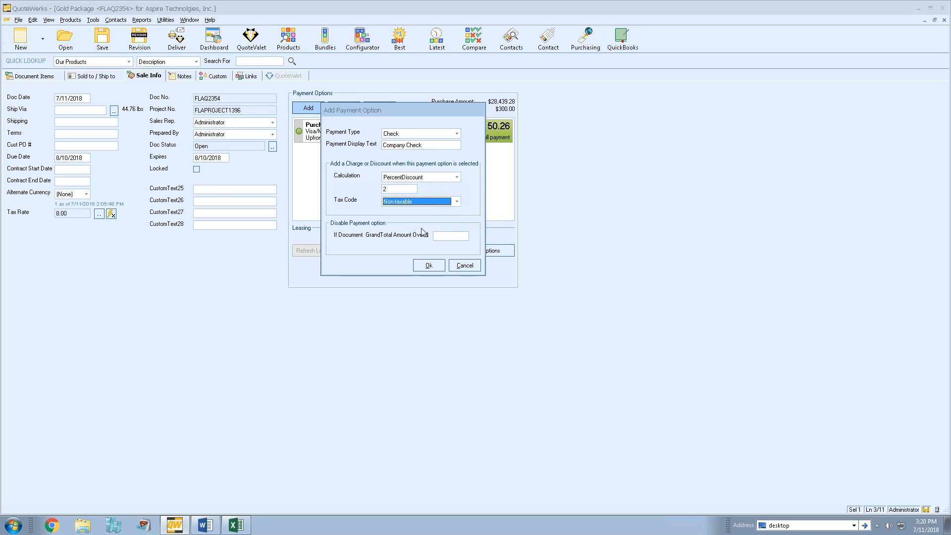
# Save the Company Check option and select it as the quote's payment option
pyautogui.click(429, 266)
pyautogui.click(430, 156)
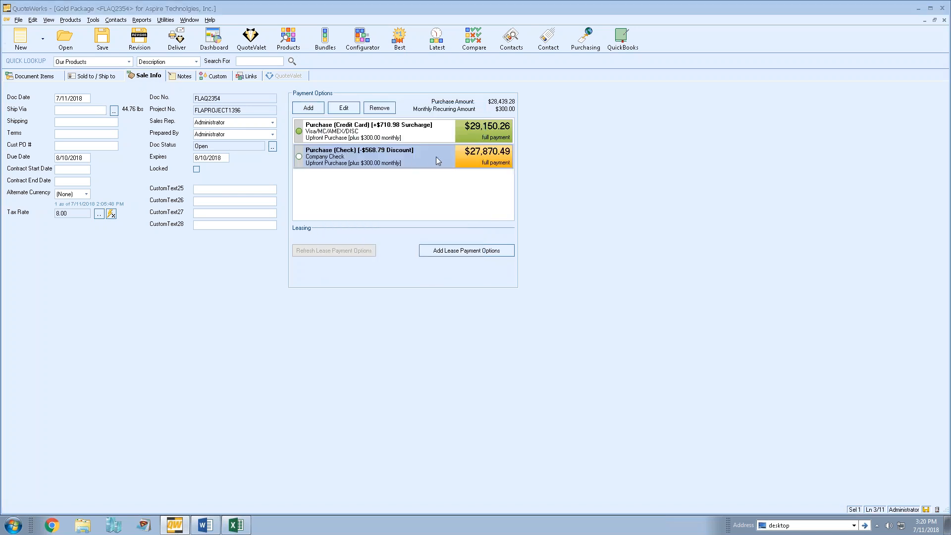
pyautogui.doubleClick(384, 157)
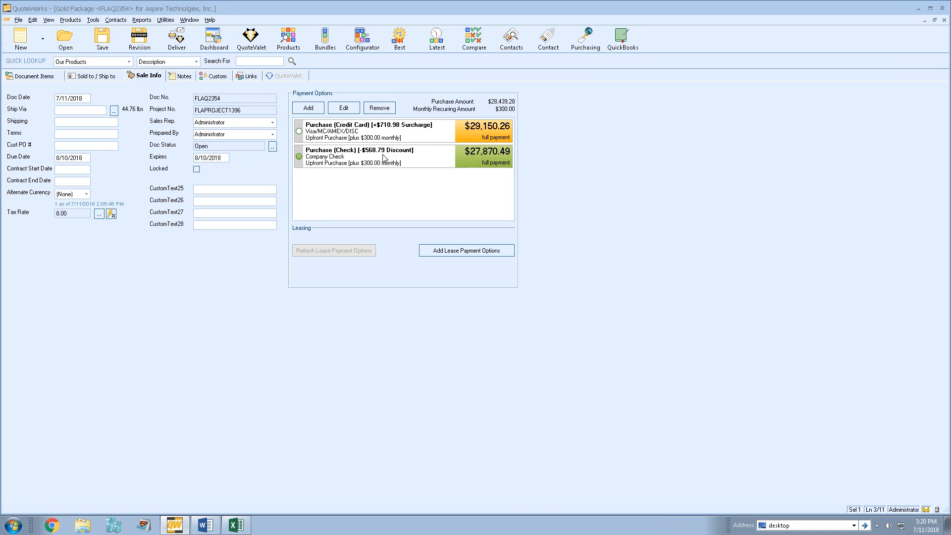
# Add an eCheckACH payment option with its default display text and no charge or discount
pyautogui.click(308, 107)
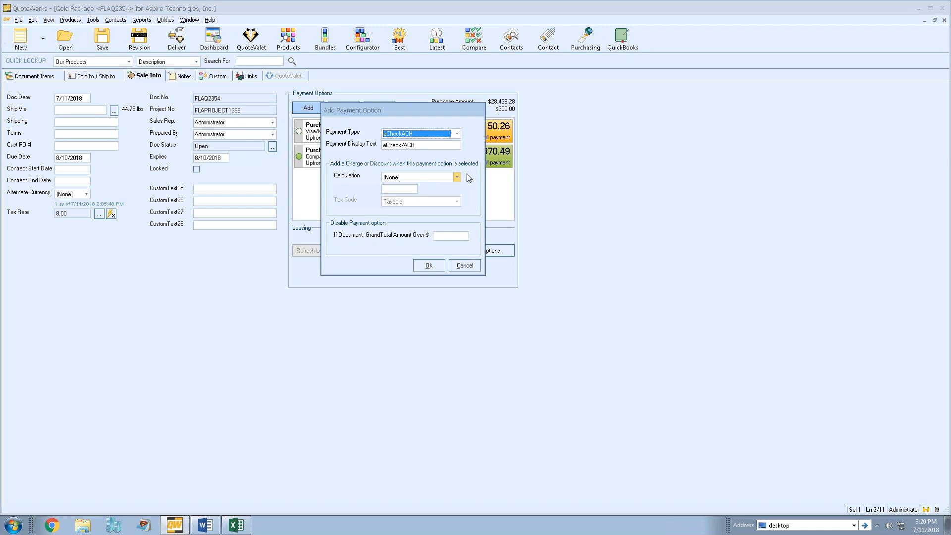
pyautogui.click(457, 134)
pyautogui.click(457, 136)
pyautogui.click(428, 265)
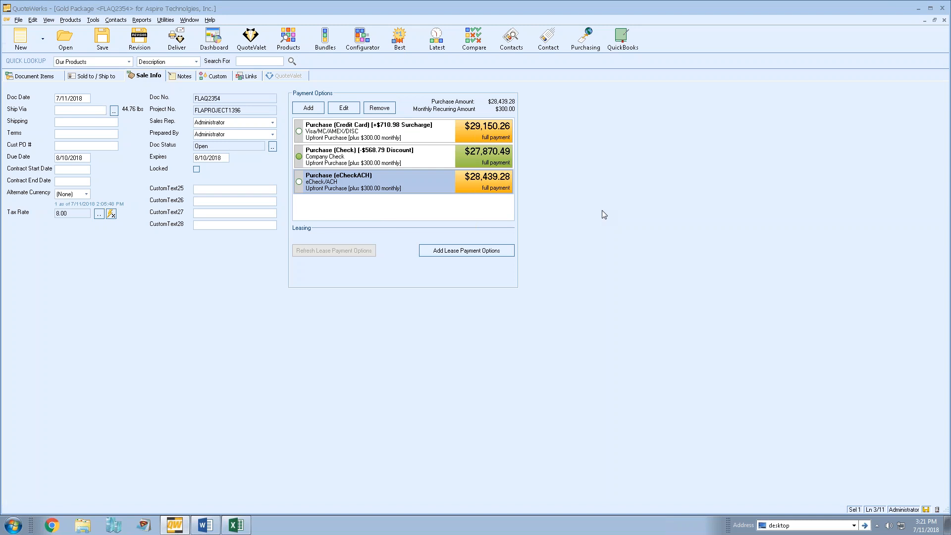
# Add a CustomPaymentType1 payment option with the display text "Net60" and no charge or discount
pyautogui.click(318, 108)
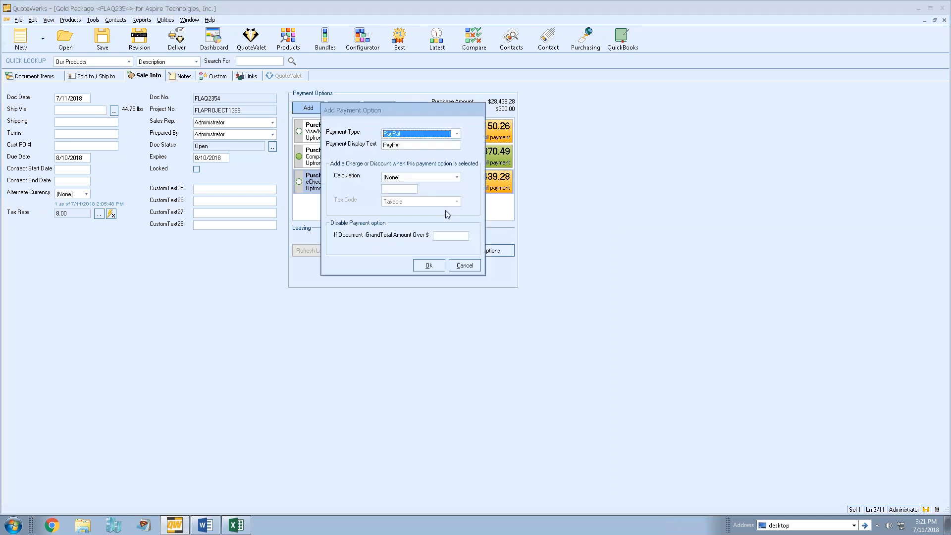
pyautogui.click(457, 134)
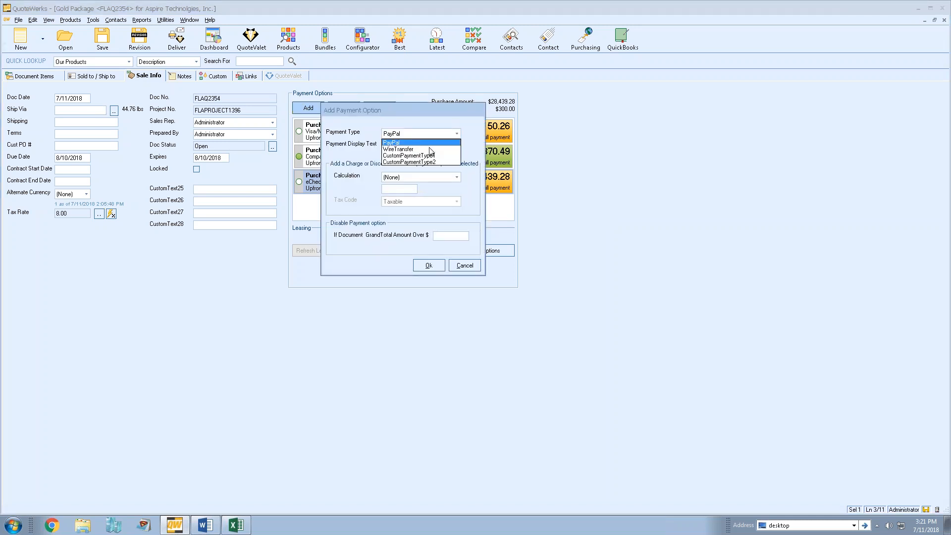
pyautogui.click(447, 156)
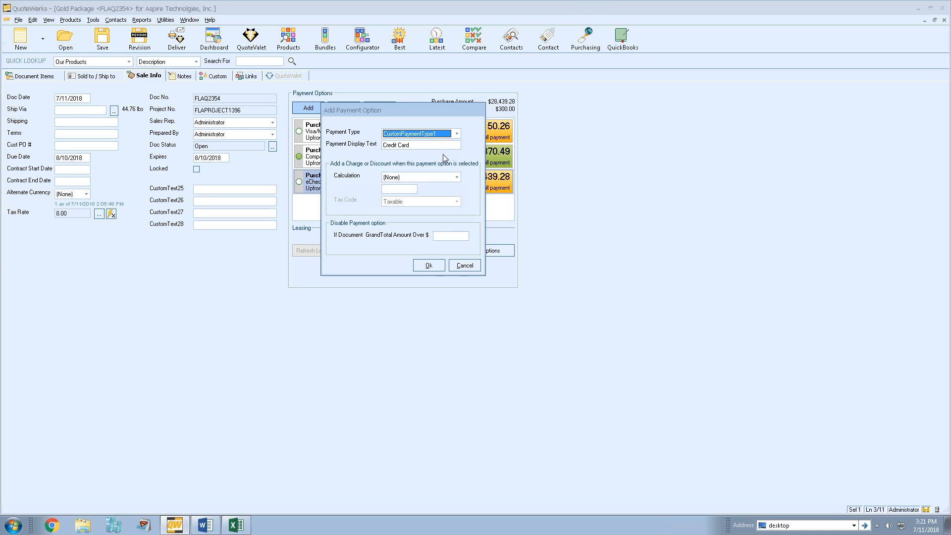
pyautogui.press('Tab')
pyautogui.write('Net')
pyautogui.write('690')
pyautogui.press('BackSpace')
pyautogui.write('0')
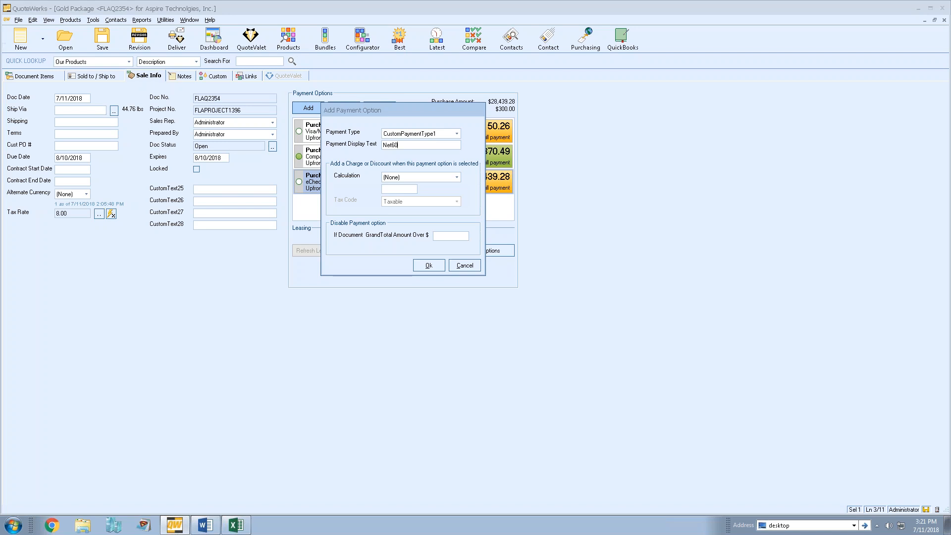
pyautogui.click(429, 266)
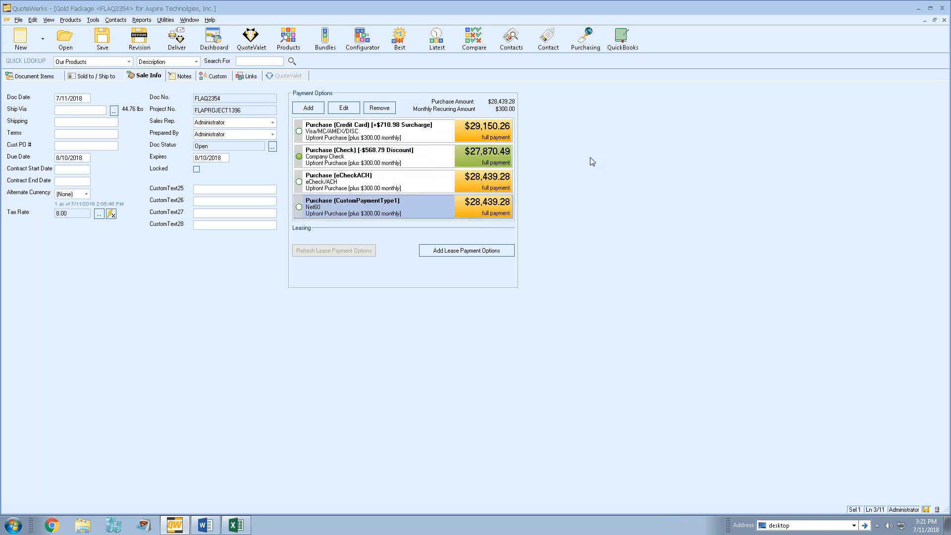
# Move the eCheckACH option up to first place in the list of payment options
pyautogui.rightClick(360, 204)
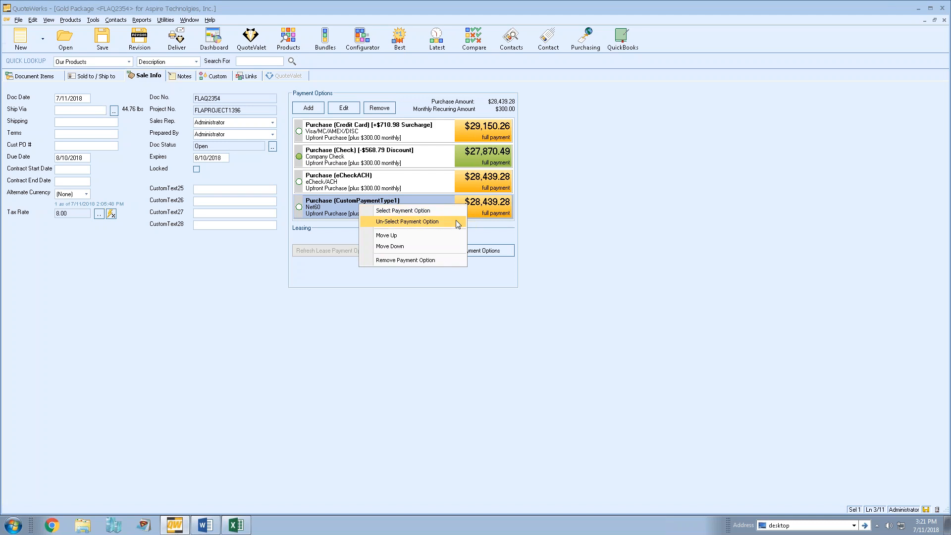
pyautogui.click(547, 222)
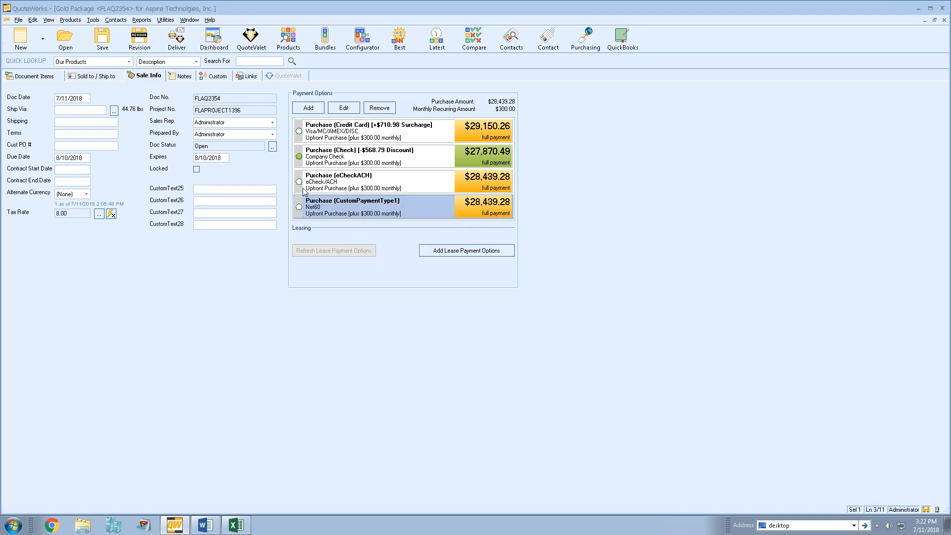
pyautogui.rightClick(335, 179)
pyautogui.click(361, 209)
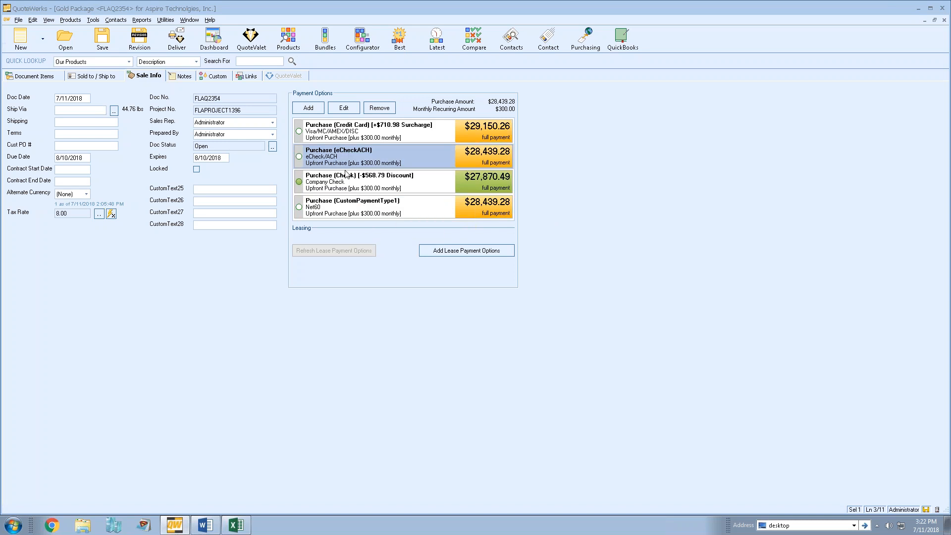
pyautogui.rightClick(341, 155)
pyautogui.click(361, 186)
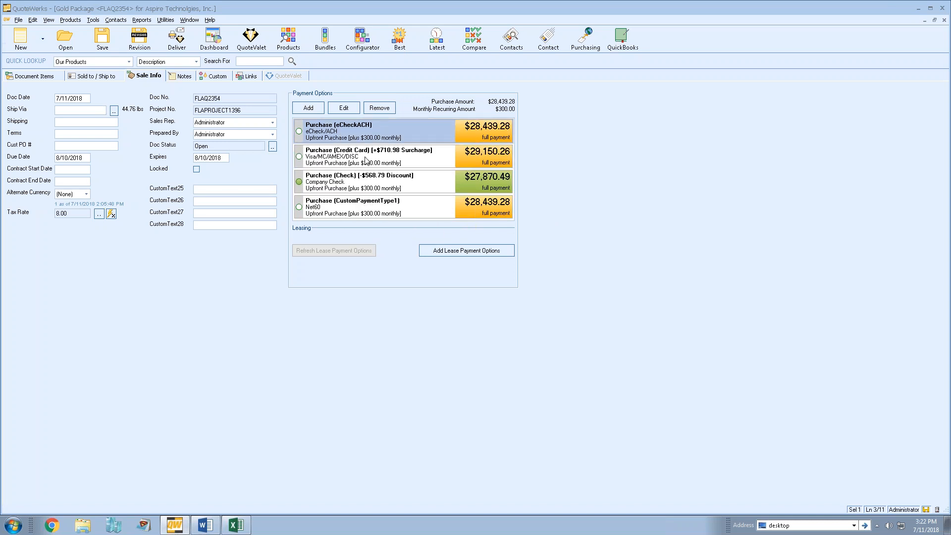
# Move the Company Check option above the credit card option, and highlight the eCheckACH option
pyautogui.rightClick(350, 181)
pyautogui.click(380, 211)
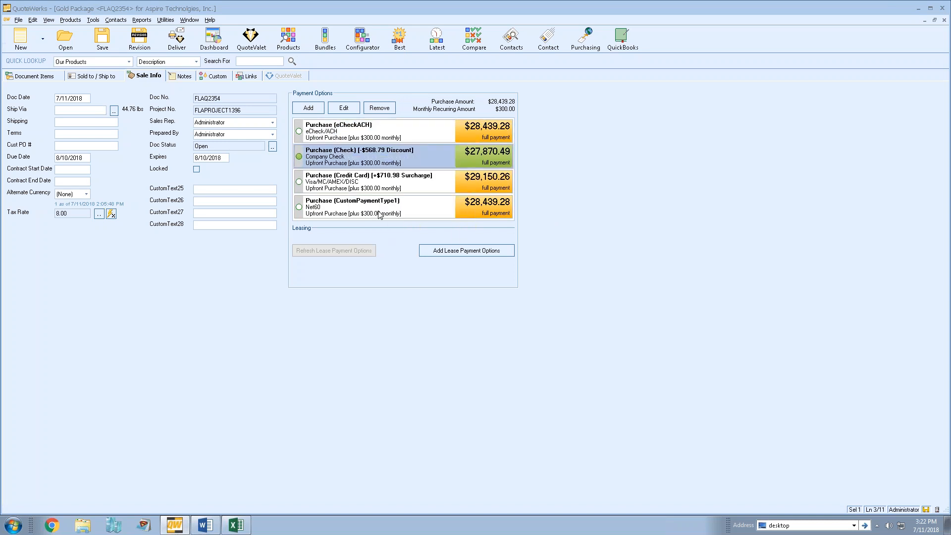
pyautogui.click(355, 182)
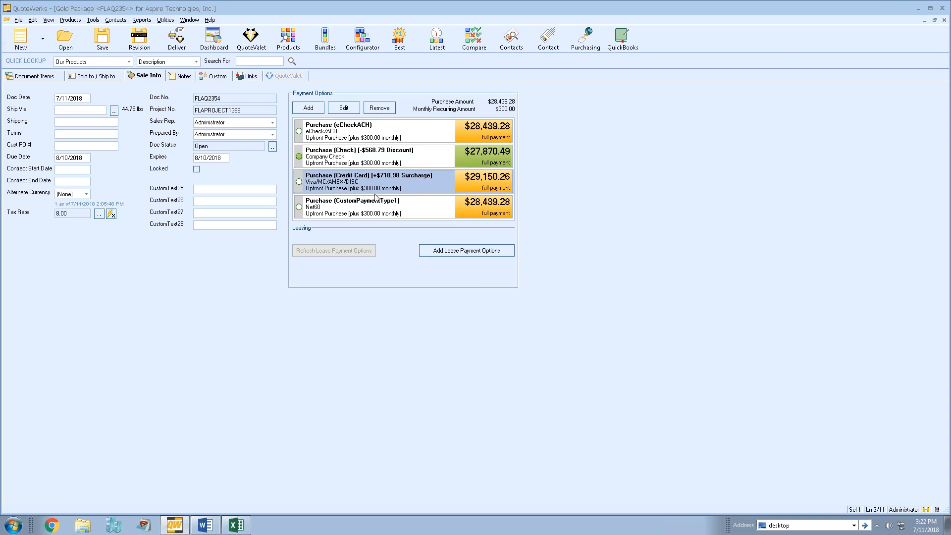
pyautogui.click(346, 156)
pyautogui.click(335, 132)
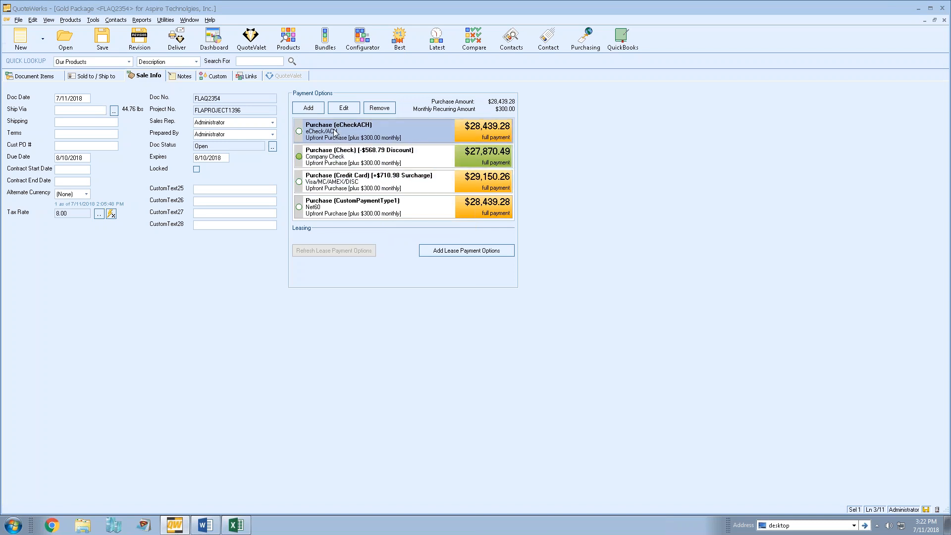
# Make the eCheckACH option the selected payment option for the quote
pyautogui.doubleClick(336, 131)
pyautogui.rightClick(337, 133)
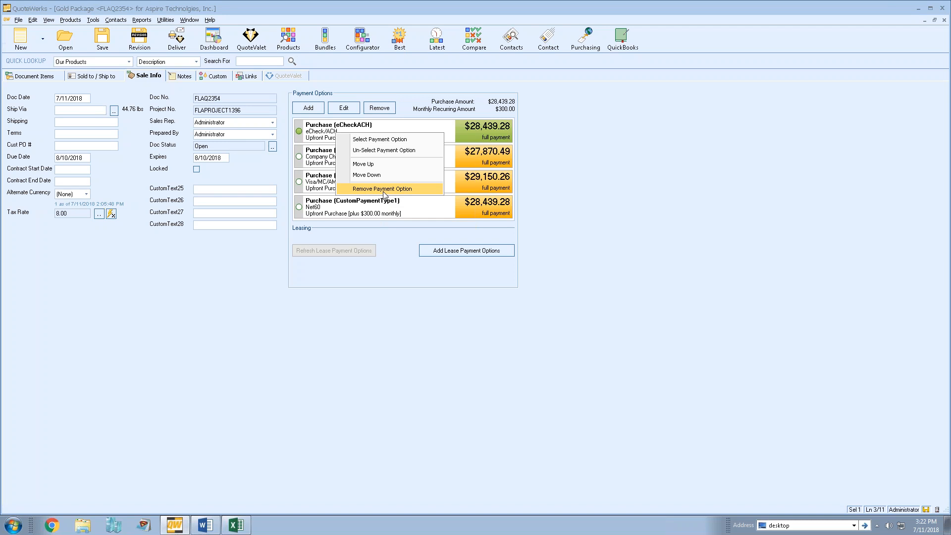
pyautogui.click(534, 163)
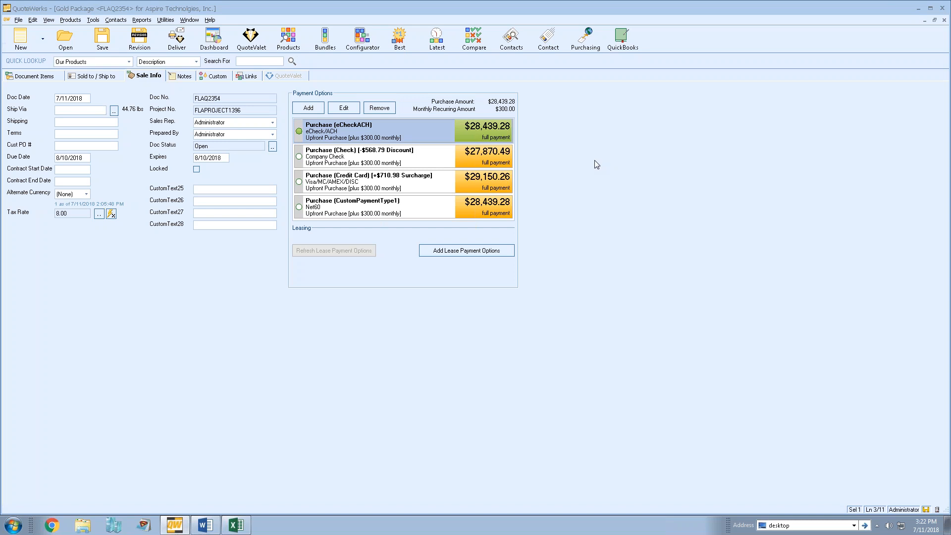
# Return to the quote's document items and open the program options for new document payment defaults
pyautogui.click(36, 76)
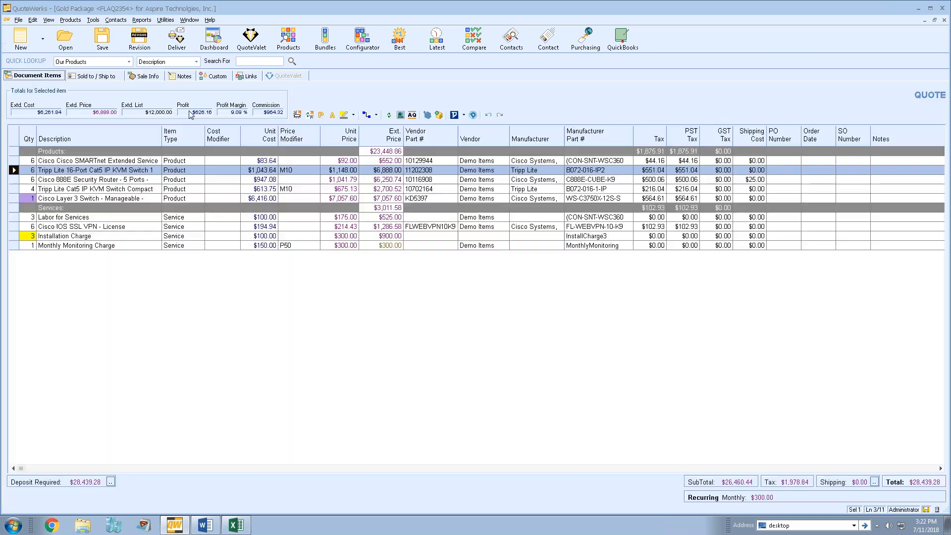
pyautogui.click(93, 20)
pyautogui.click(129, 307)
pyautogui.click(445, 142)
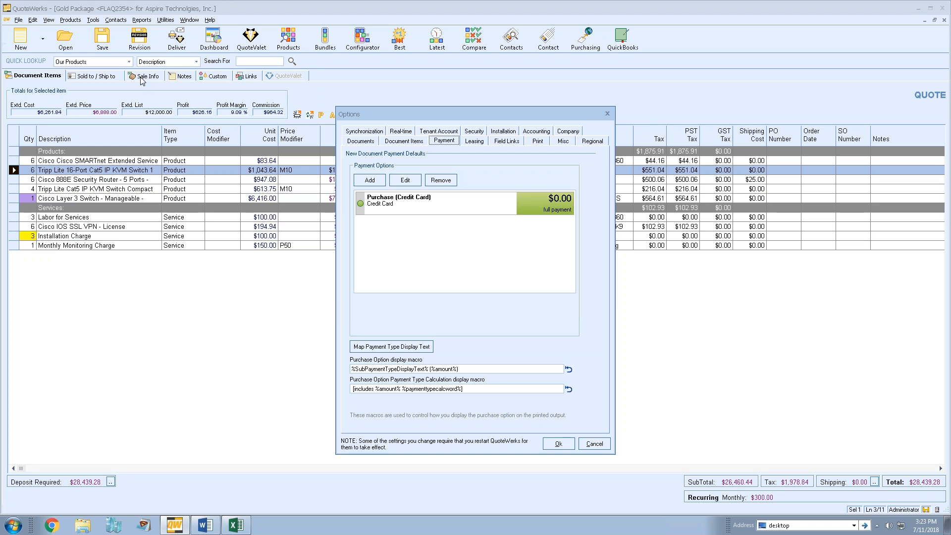
# Examine the default Credit Card option's display text, calculation and disable limit, and close it without saving changes
pyautogui.click(396, 206)
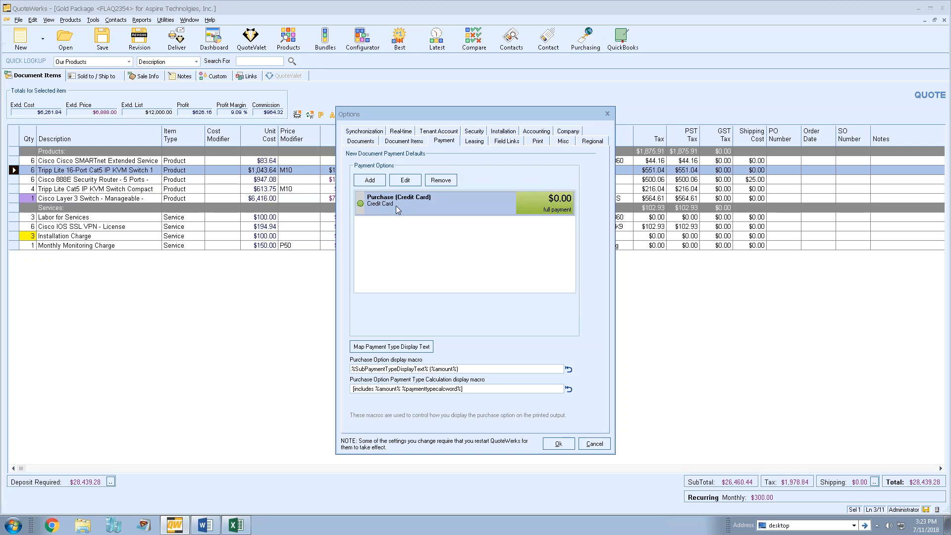
pyautogui.click(405, 179)
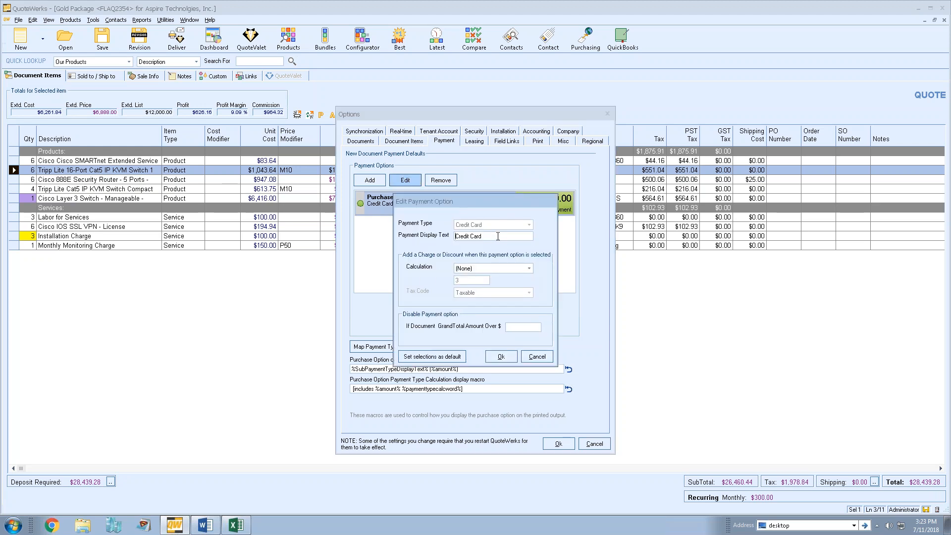
pyautogui.moveTo(498, 237); pyautogui.dragTo(455, 236)
pyautogui.click(492, 236)
pyautogui.click(523, 327)
pyautogui.click(426, 357)
pyautogui.click(537, 356)
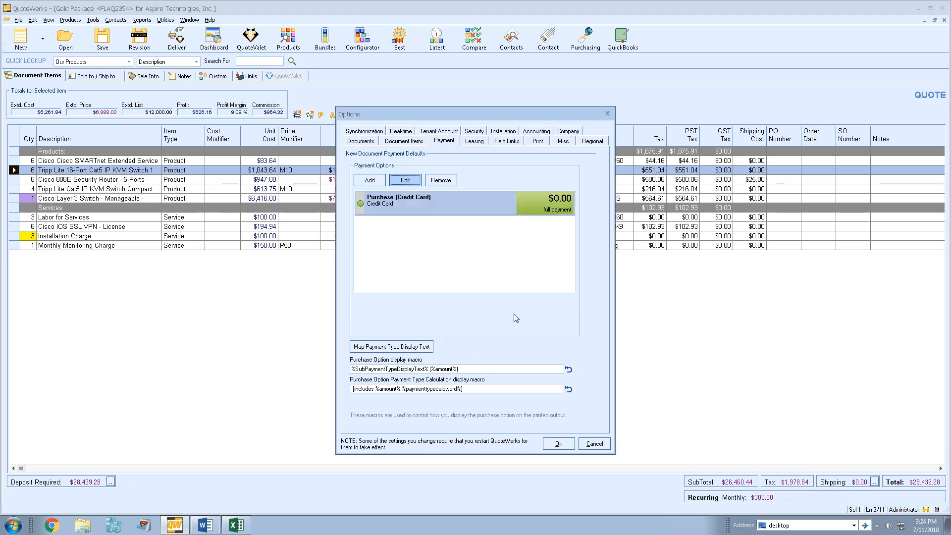
# Add a Check option with the display text "Check" and no calculation to the default payment options
pyautogui.click(369, 180)
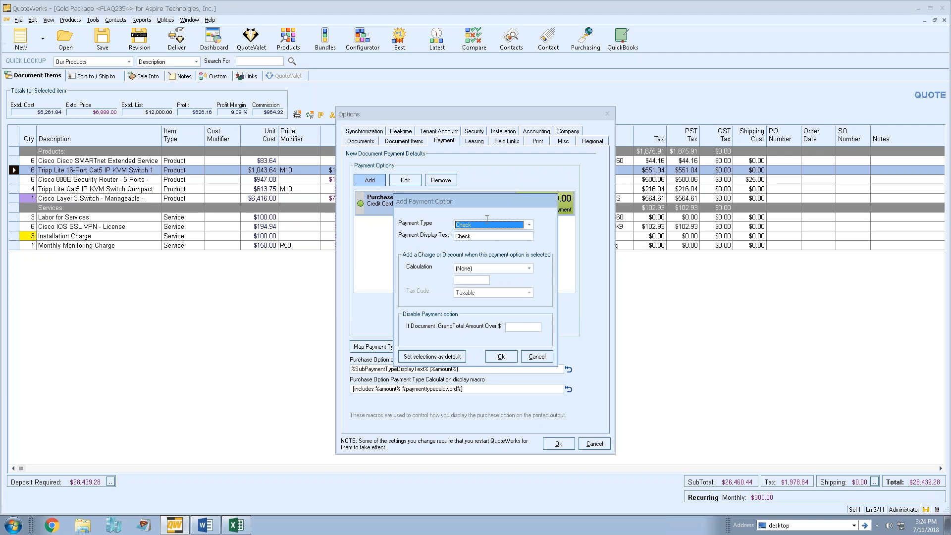
pyautogui.click(501, 356)
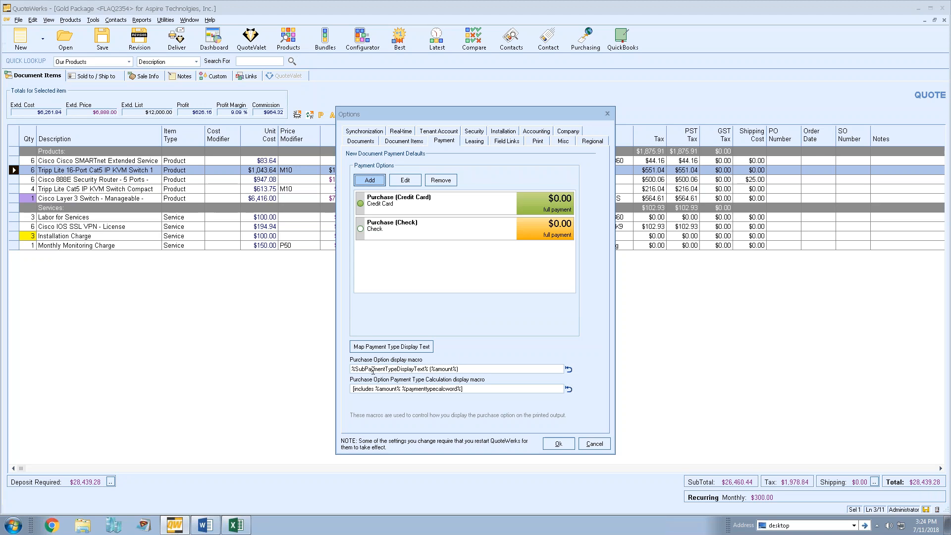
# Copy the Purchase Option display macro, reset it to its default, paste the copied text back, and save the options
pyautogui.click(469, 369)
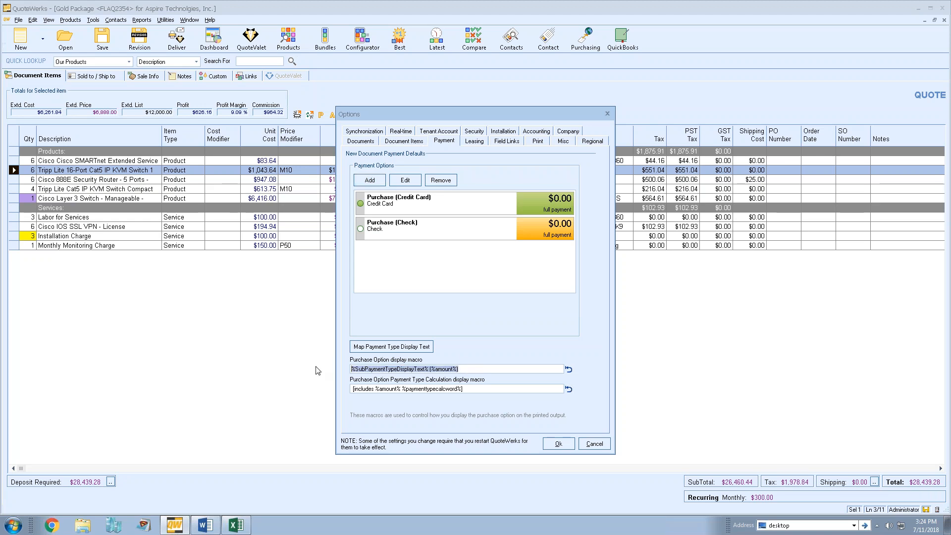
pyautogui.click(470, 369)
pyautogui.moveTo(471, 370); pyautogui.dragTo(296, 364)
pyautogui.hotkey('ctrl', 'c')
pyautogui.click(492, 369)
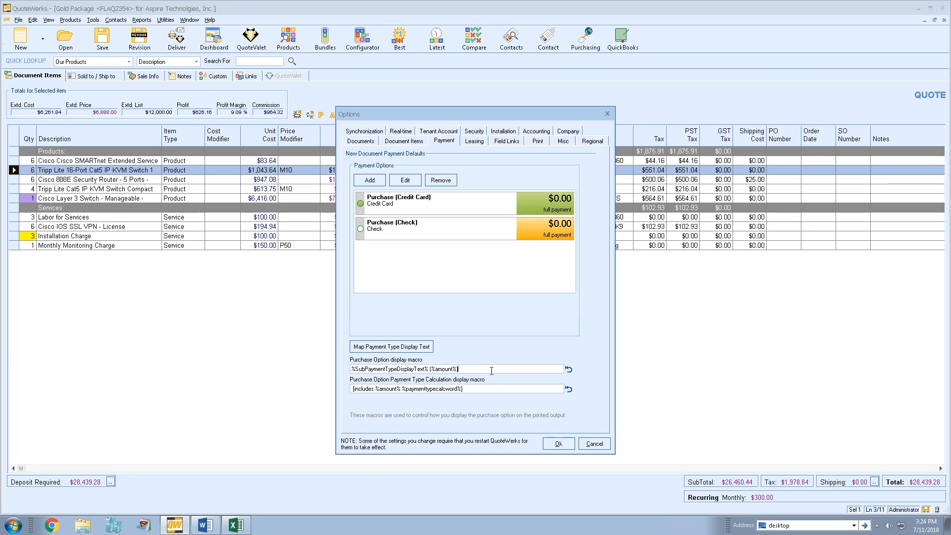
pyautogui.click(569, 369)
pyautogui.click(542, 369)
pyautogui.moveTo(542, 369); pyautogui.dragTo(292, 367)
pyautogui.hotkey('ctrl', 'v')
pyautogui.click(554, 445)
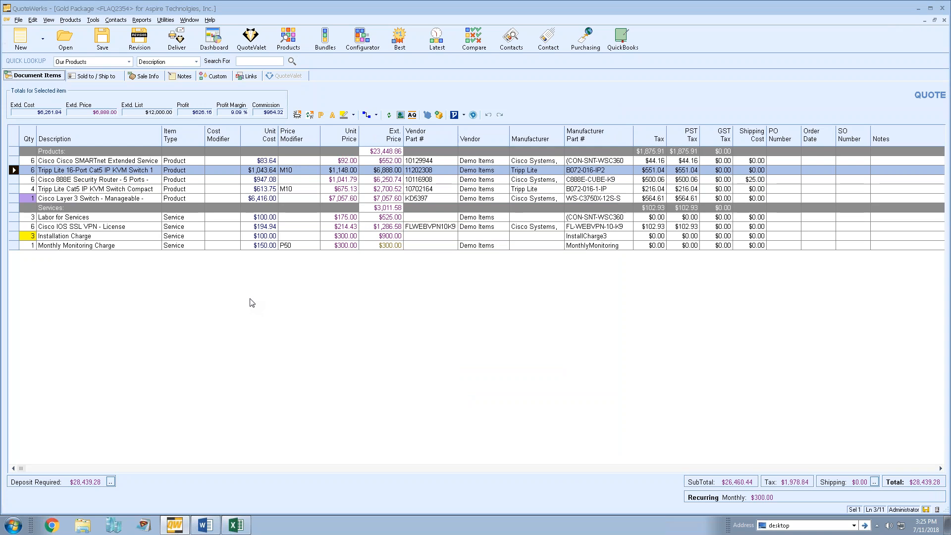
# Save the quote and upload it to QuoteValet with the Quote Galaxy layout and the [S]CustomerFacing template
pyautogui.click(176, 39)
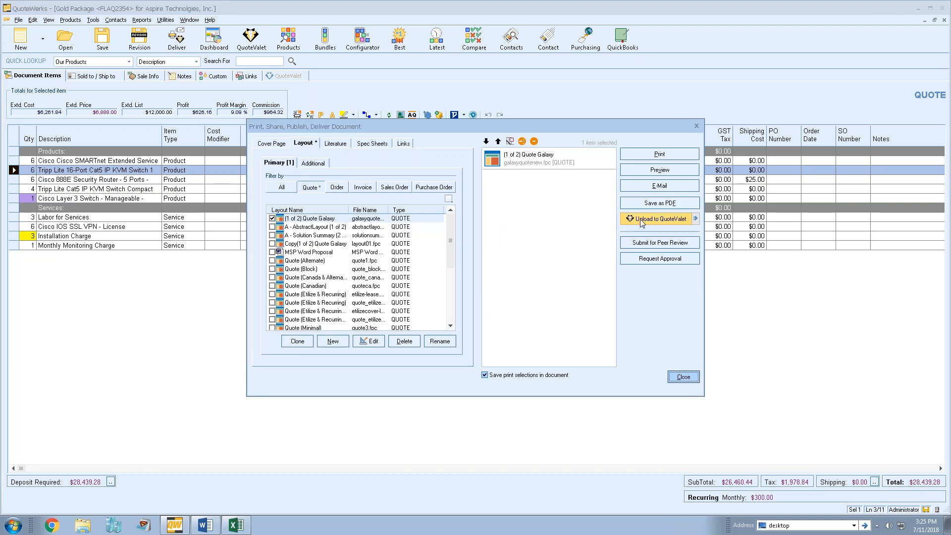
pyautogui.click(656, 219)
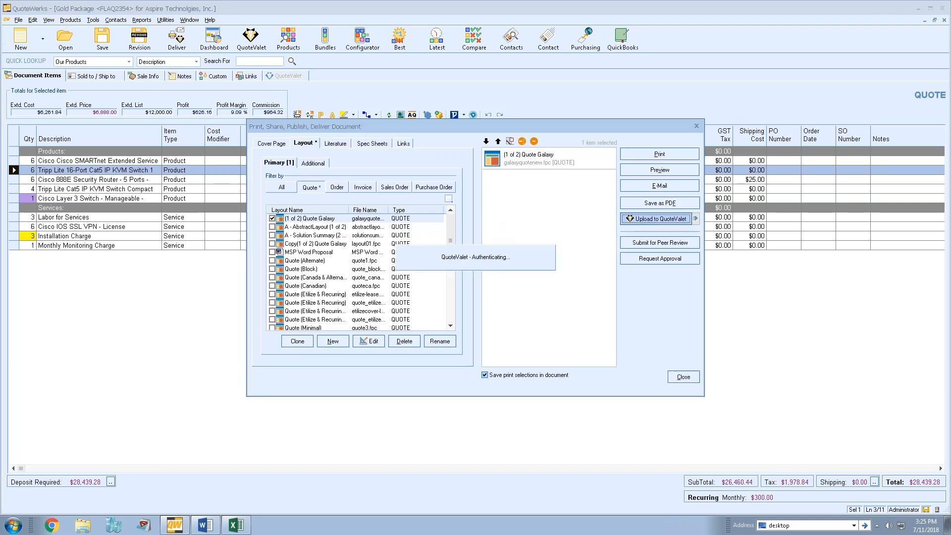
pyautogui.click(474, 322)
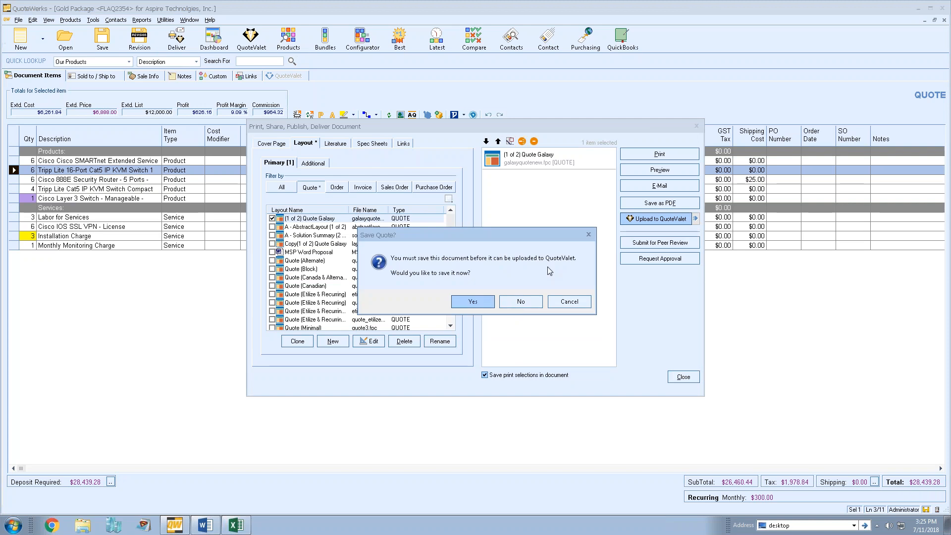
pyautogui.click(469, 307)
pyautogui.click(566, 240)
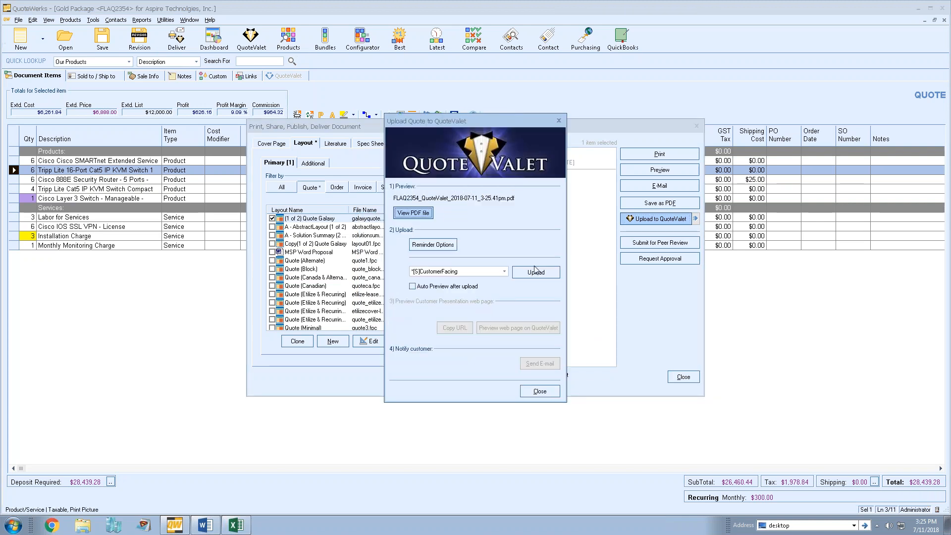
pyautogui.click(536, 272)
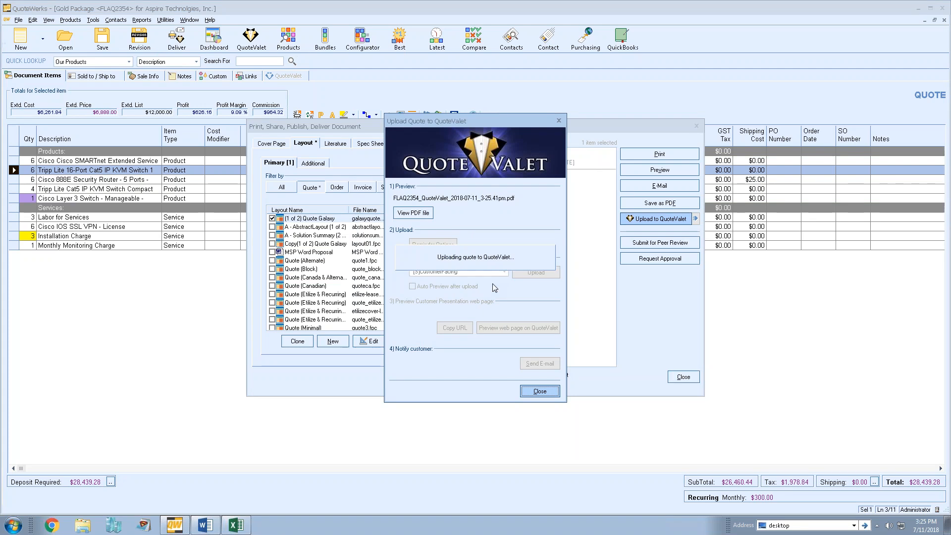
# Preview the uploaded quote's QuoteValet web page in a smaller browser window, down to its payment options
pyautogui.click(499, 327)
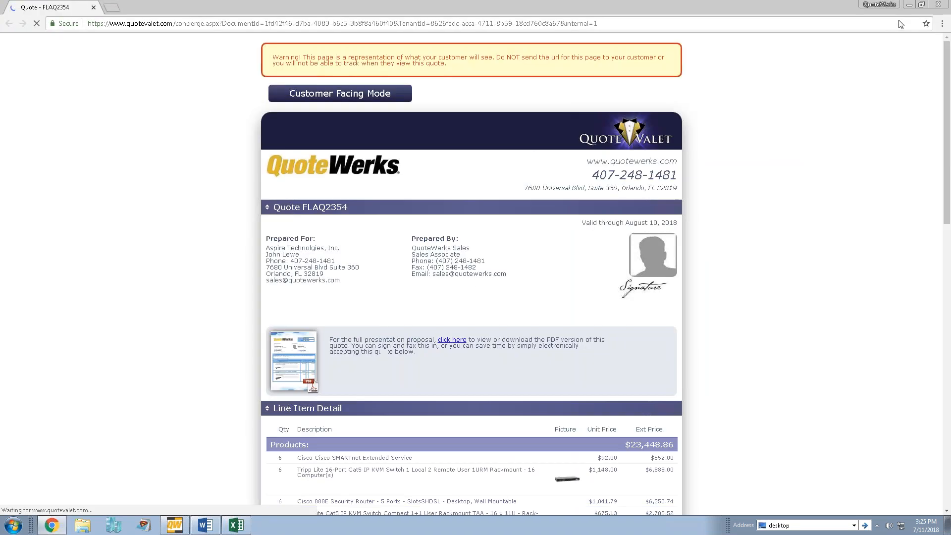
pyautogui.click(922, 4)
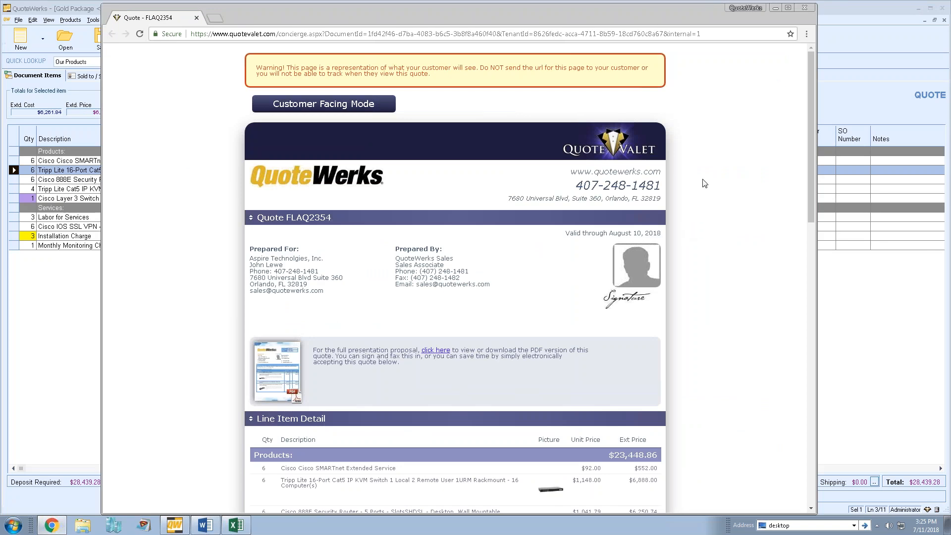
pyautogui.scroll(-5, 704, 183)
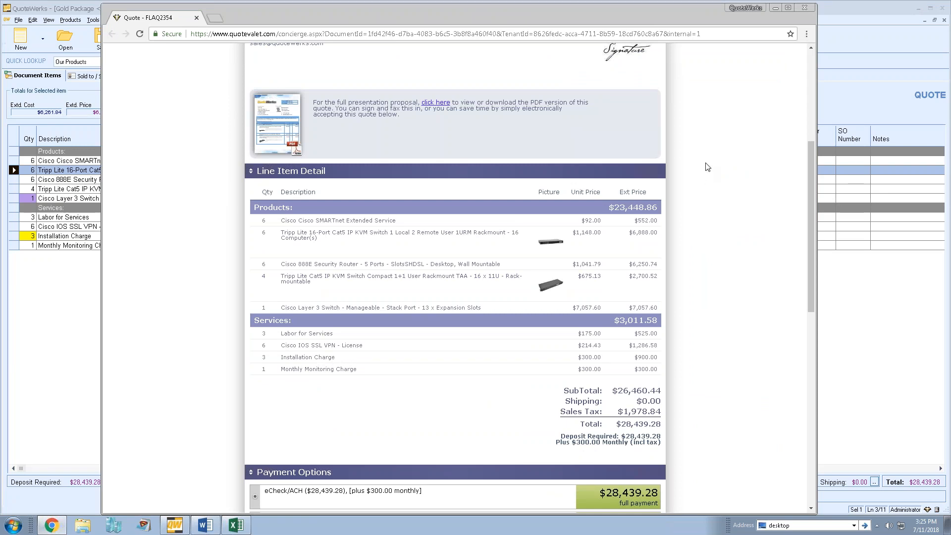
pyautogui.scroll(-4, 708, 166)
pyautogui.scroll(-2, 708, 164)
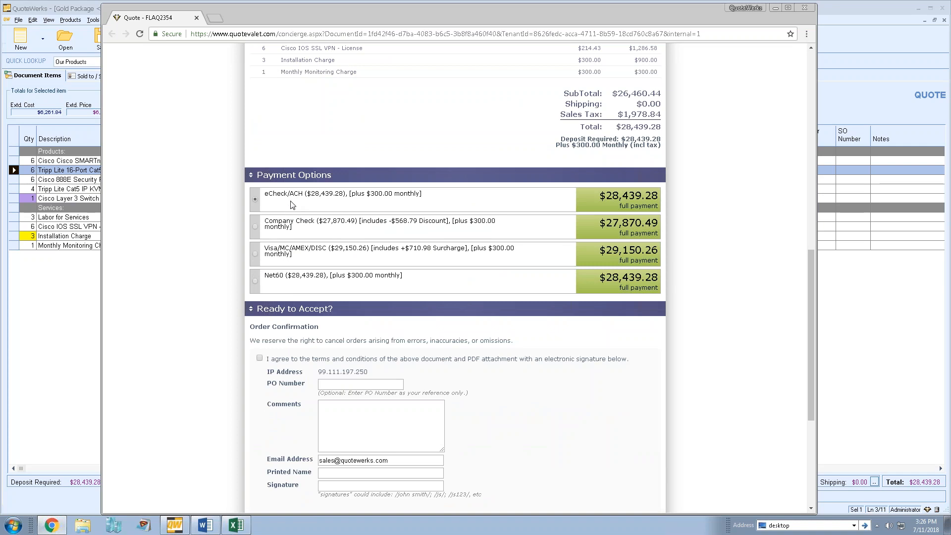
# Examine the web page's eCheck/ACH option and try selecting Company Check, Visa/MC/AMEX/DISC and Net60 in turn
pyautogui.moveTo(307, 195); pyautogui.dragTo(343, 195)
pyautogui.click(336, 202)
pyautogui.click(256, 228)
pyautogui.click(256, 254)
pyautogui.click(256, 281)
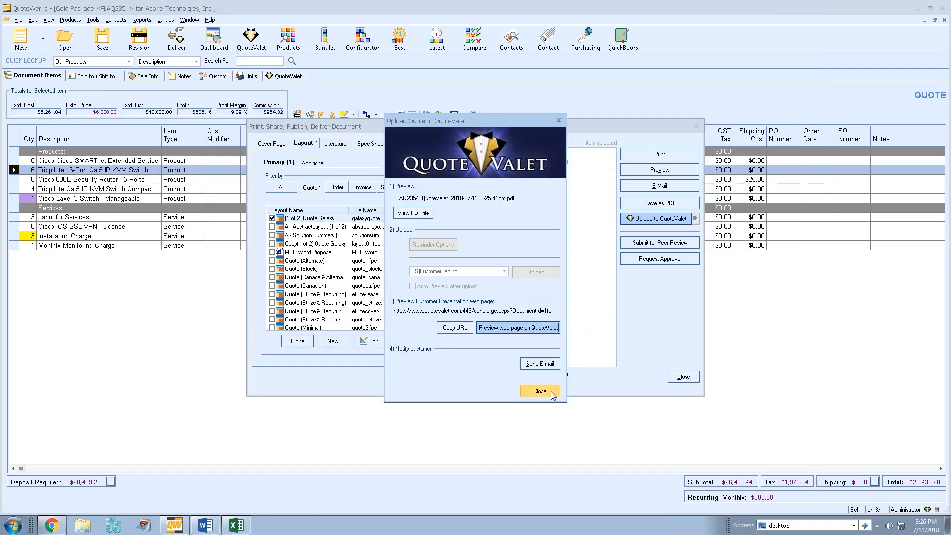
# Close the QuoteValet upload and document delivery windows and return to the quote's sale information
pyautogui.click(480, 389)
pyautogui.click(683, 378)
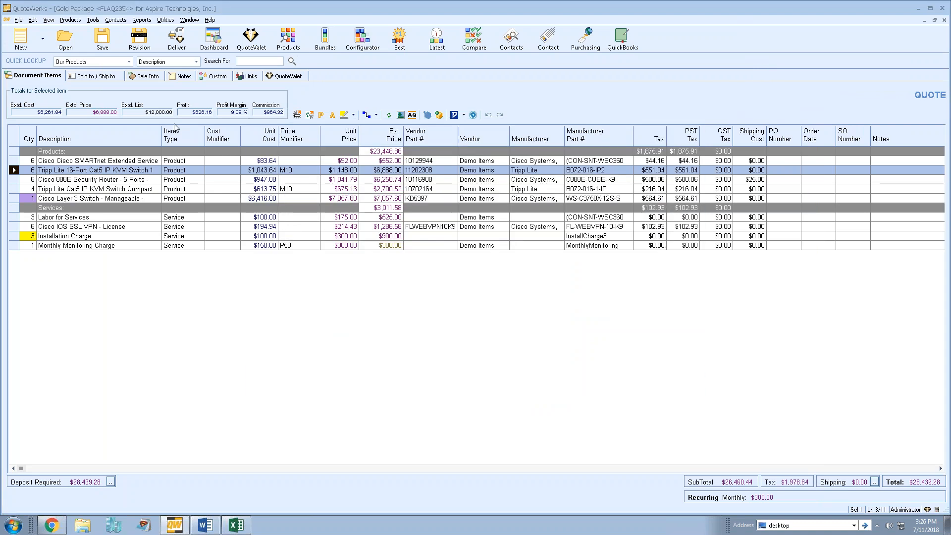
pyautogui.click(145, 76)
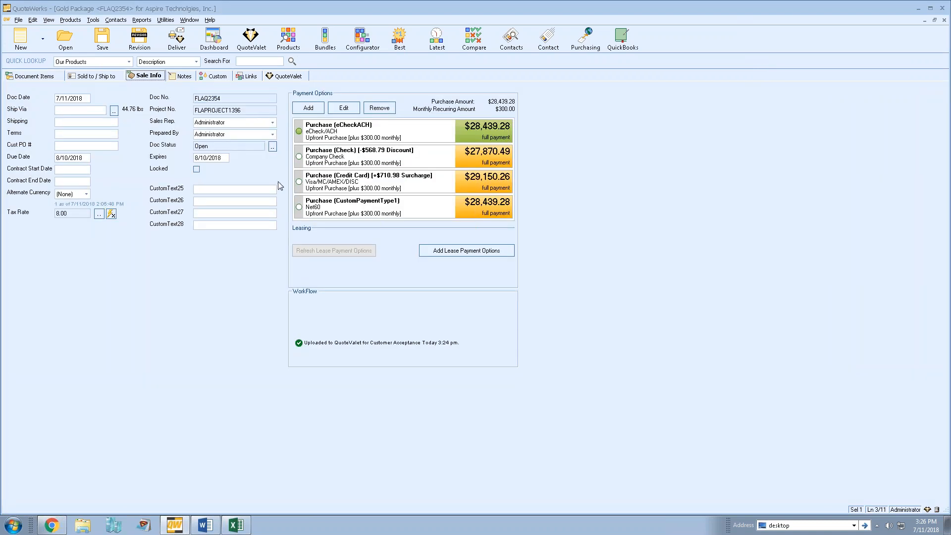
# Set the percent charge of the Visa/MC/AMEX/DISC credit card payment option to 3
pyautogui.click(344, 108)
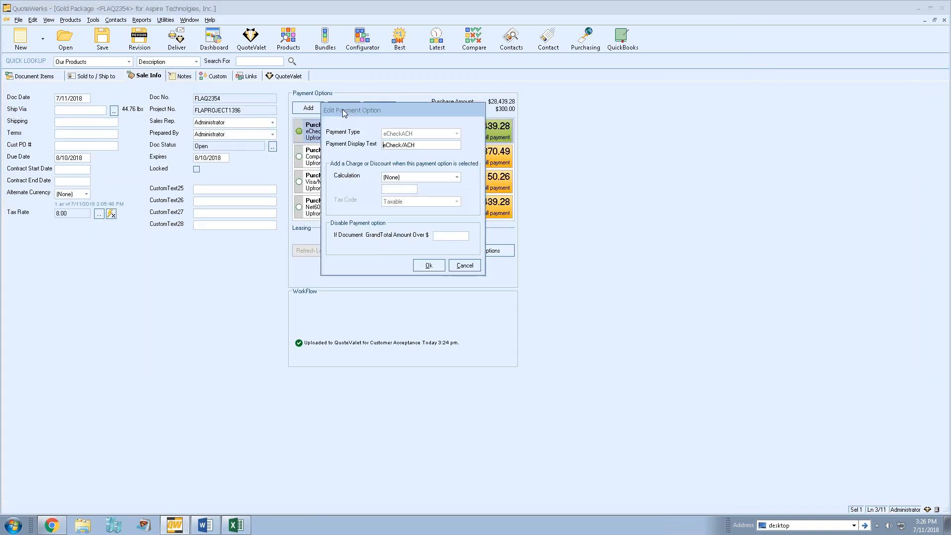
pyautogui.click(465, 266)
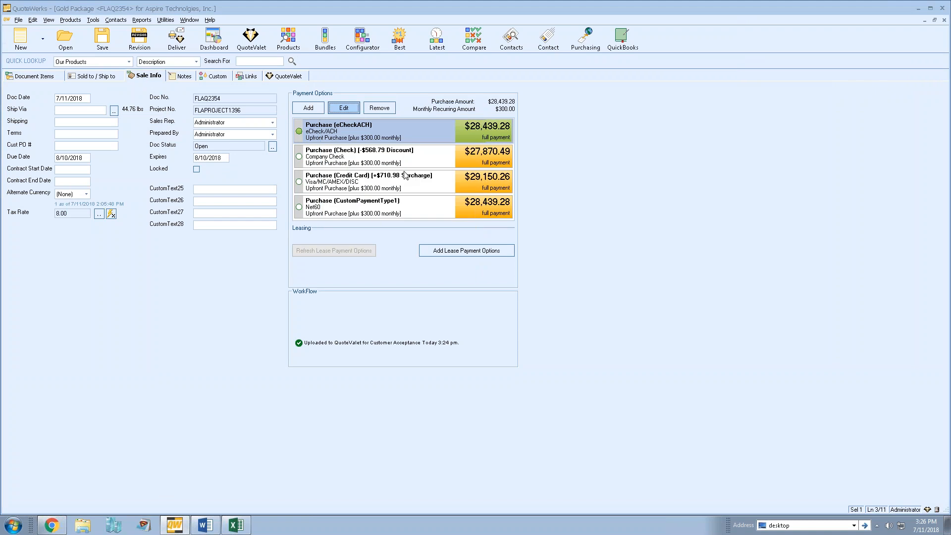
pyautogui.click(346, 181)
pyautogui.click(344, 108)
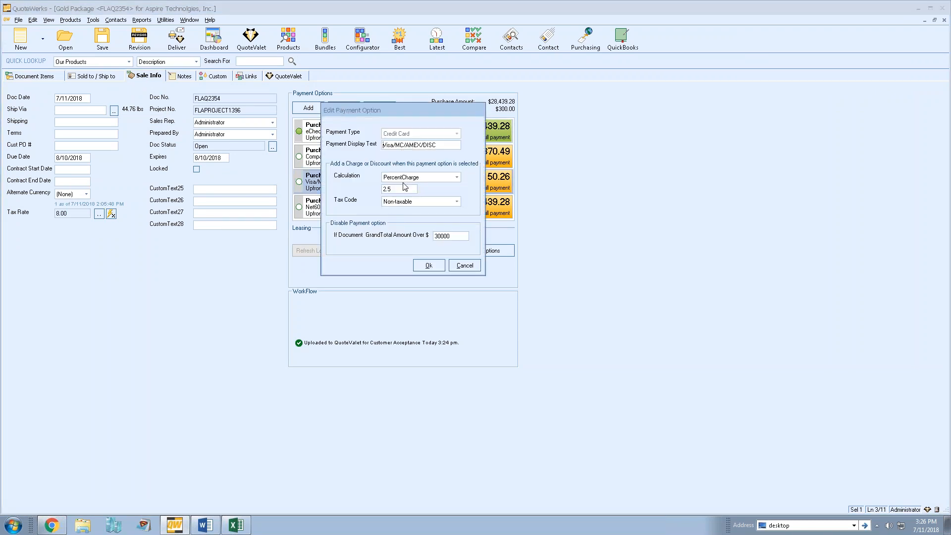
pyautogui.moveTo(402, 190); pyautogui.dragTo(347, 191)
pyautogui.write('3')
pyautogui.click(429, 266)
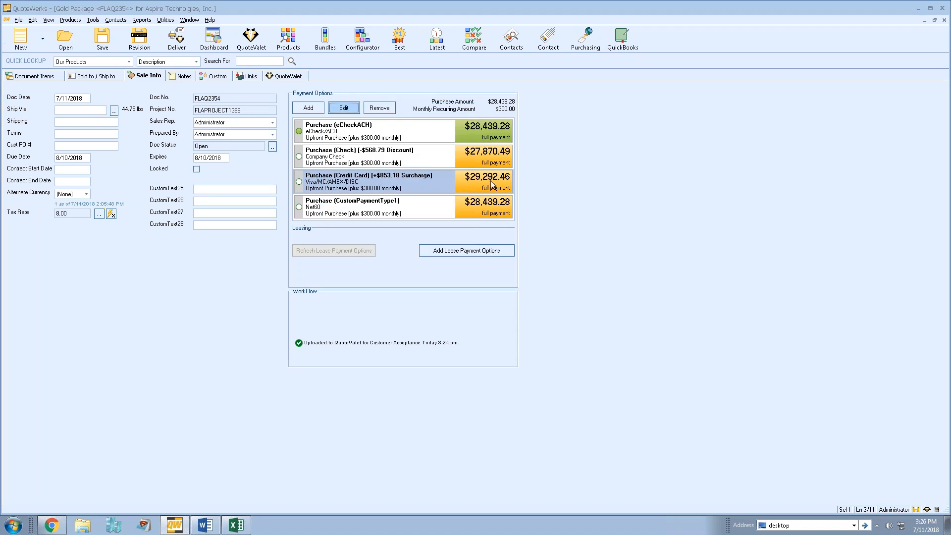
# Re-upload the quote to QuoteValet, overriding the escalated approval requirement
pyautogui.click(177, 38)
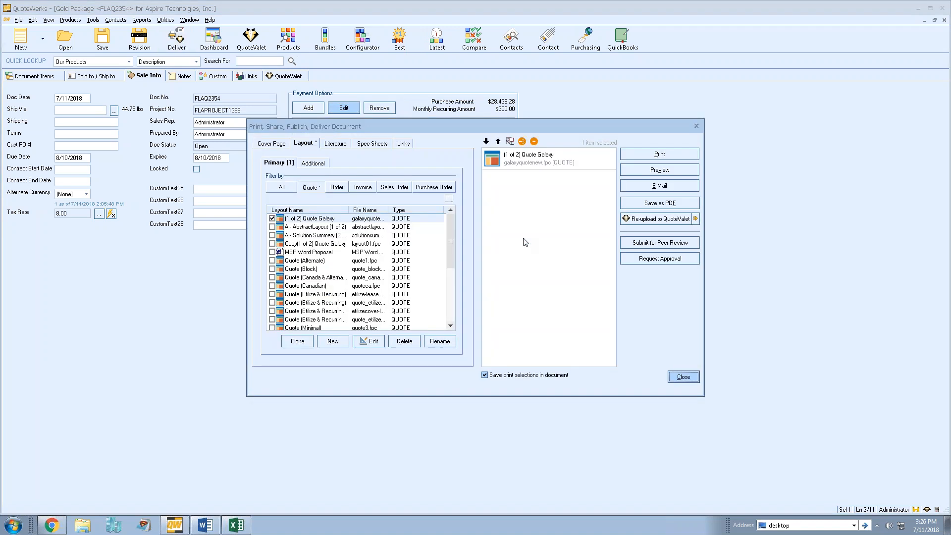
pyautogui.click(696, 219)
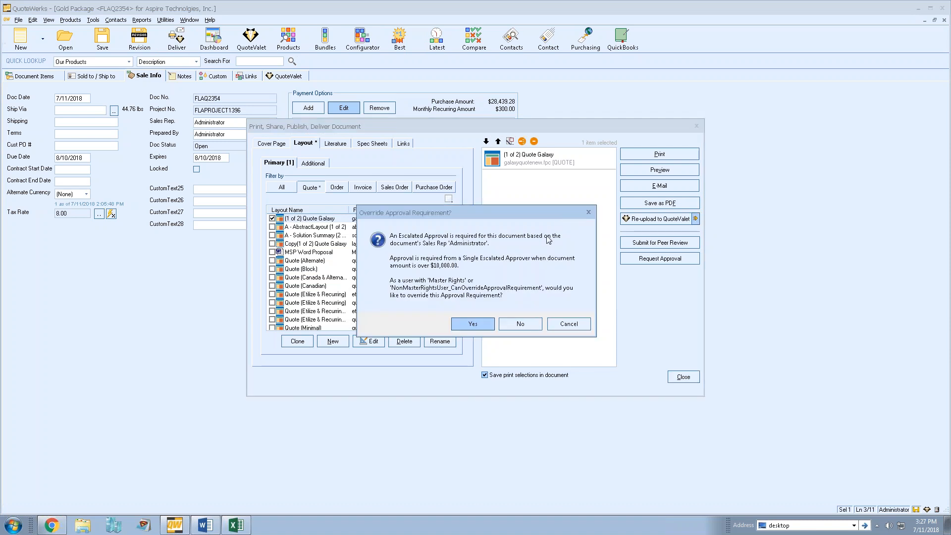
pyautogui.click(473, 324)
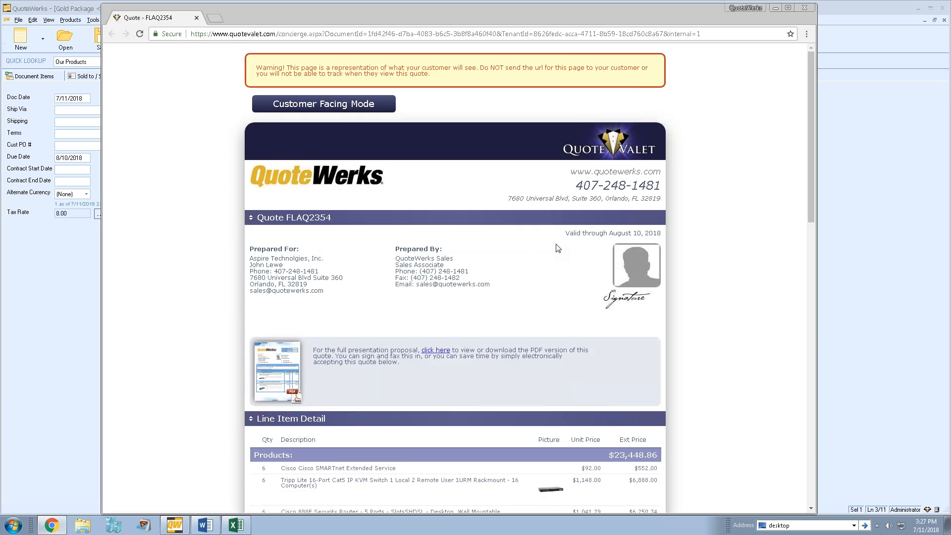
# Check the Visa/MC/AMEX/DISC surcharge on the re-uploaded quote's web page and return to QuoteWerks
pyautogui.scroll(-10, 735, 186)
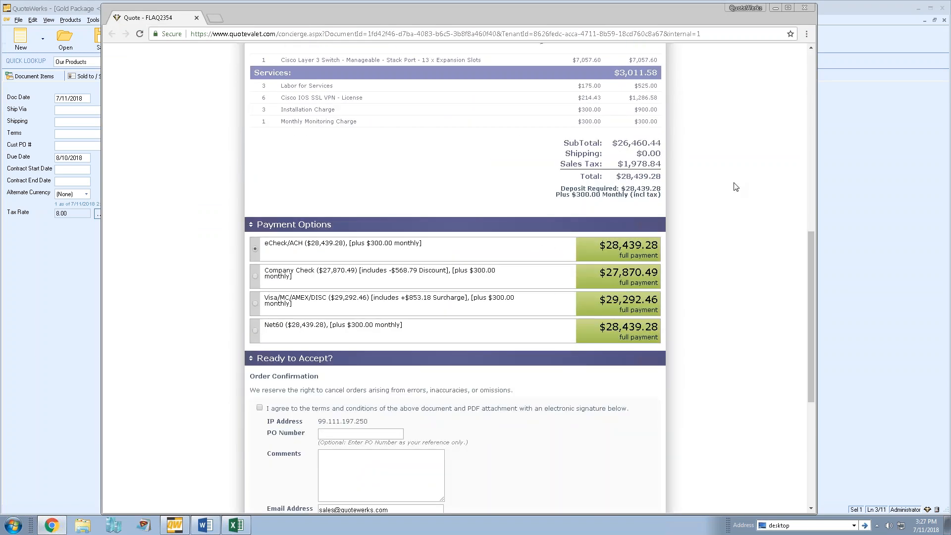
pyautogui.click(266, 304)
pyautogui.click(865, 213)
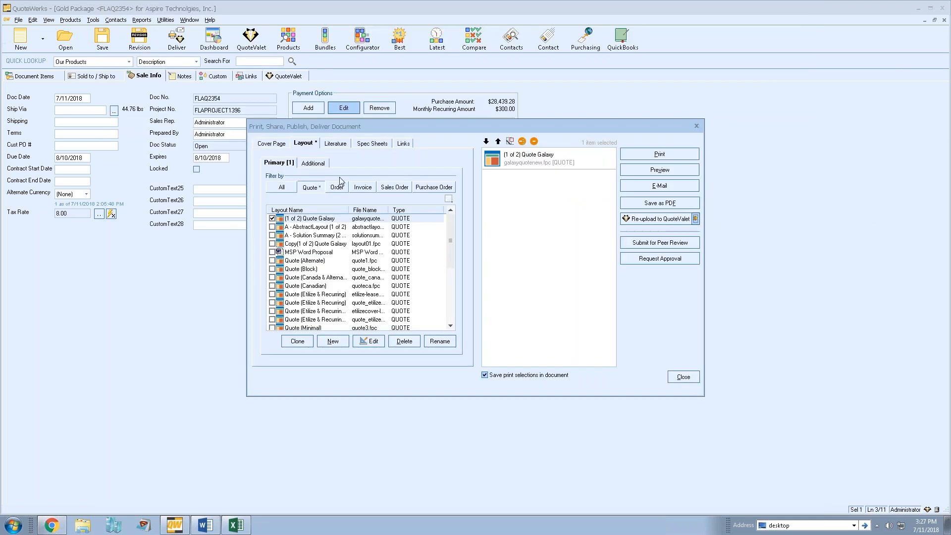
# Close the document delivery window, reopen the Visa/MC/AMEX/DISC option's settings and accept them
pyautogui.click(671, 374)
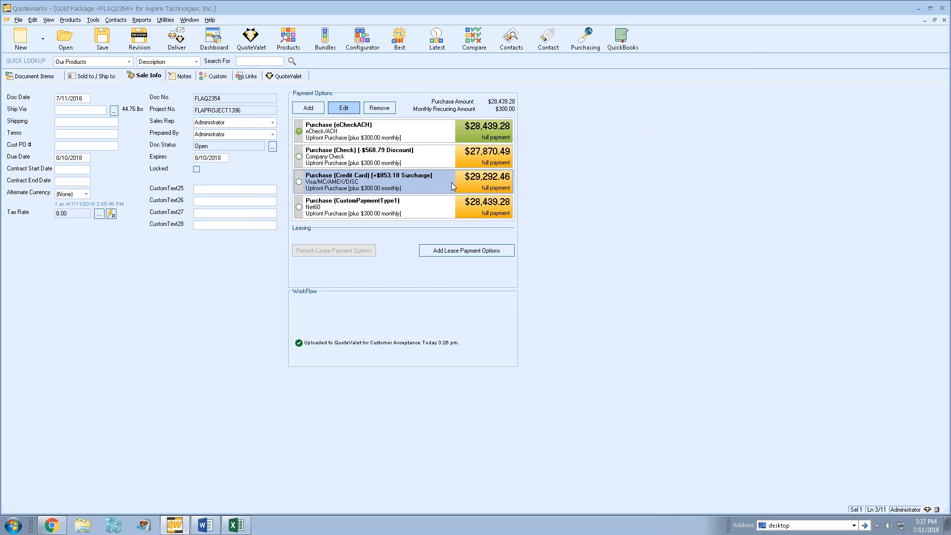
pyautogui.click(341, 110)
pyautogui.click(429, 266)
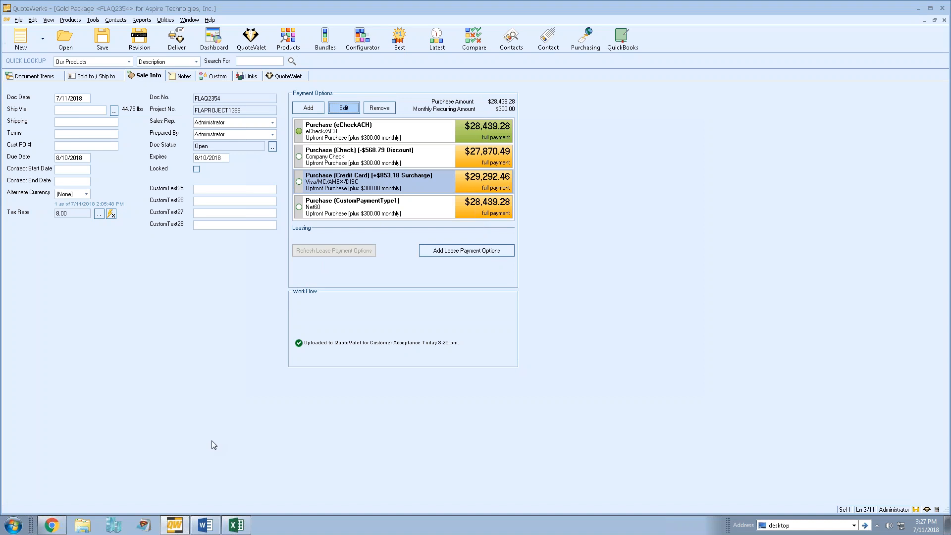
# Review the totals and payment options on the published quote's web page and return to QuoteWerks
pyautogui.click(52, 525)
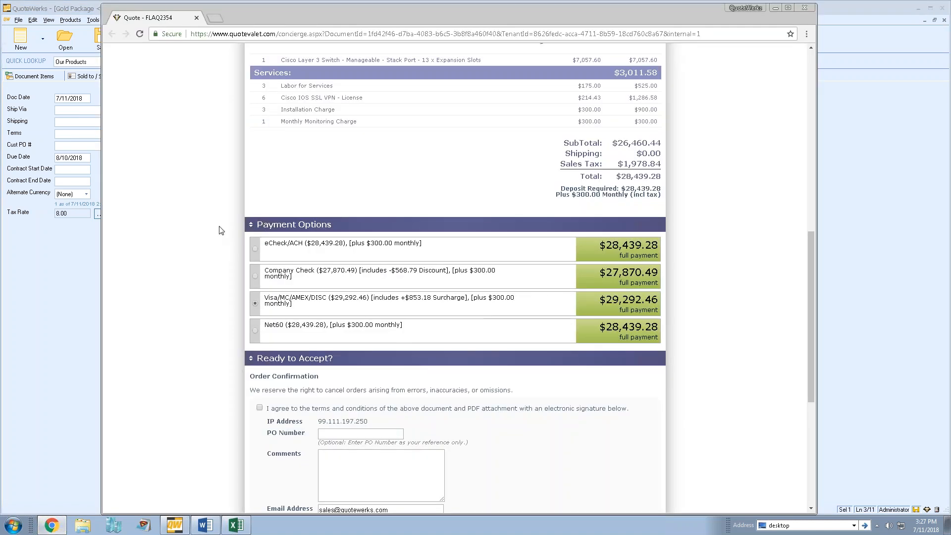
pyautogui.scroll(2, 237, 165)
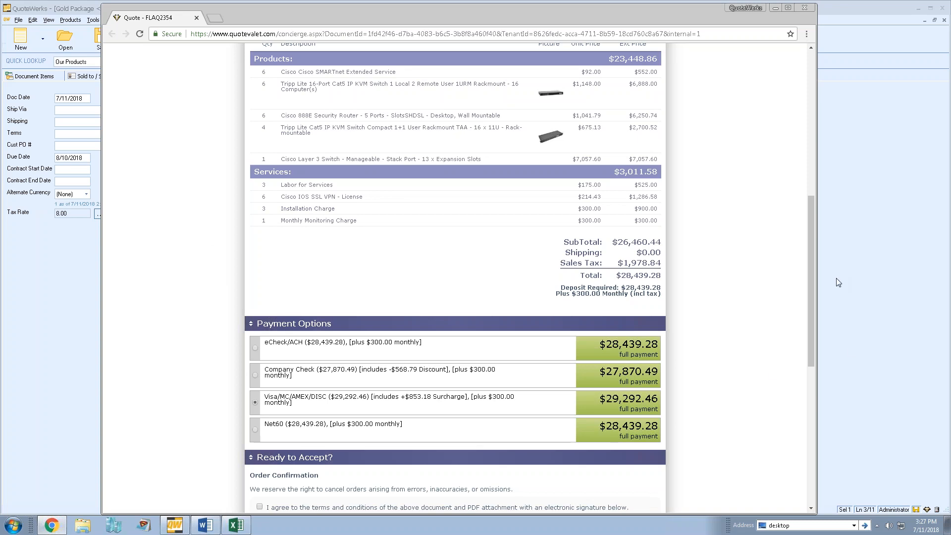
pyautogui.click(879, 242)
# Set the quantity of the Cisco 888E Security Router line item to 10 and select the Visa/MC/AMEX/DISC payment option
pyautogui.click(34, 76)
pyautogui.click(33, 179)
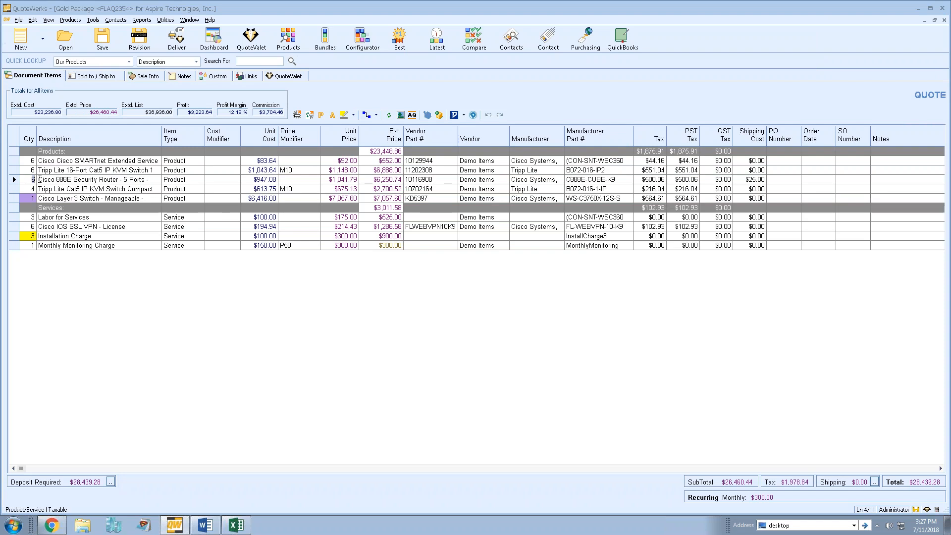
pyautogui.write('10')
pyautogui.press('Tab')
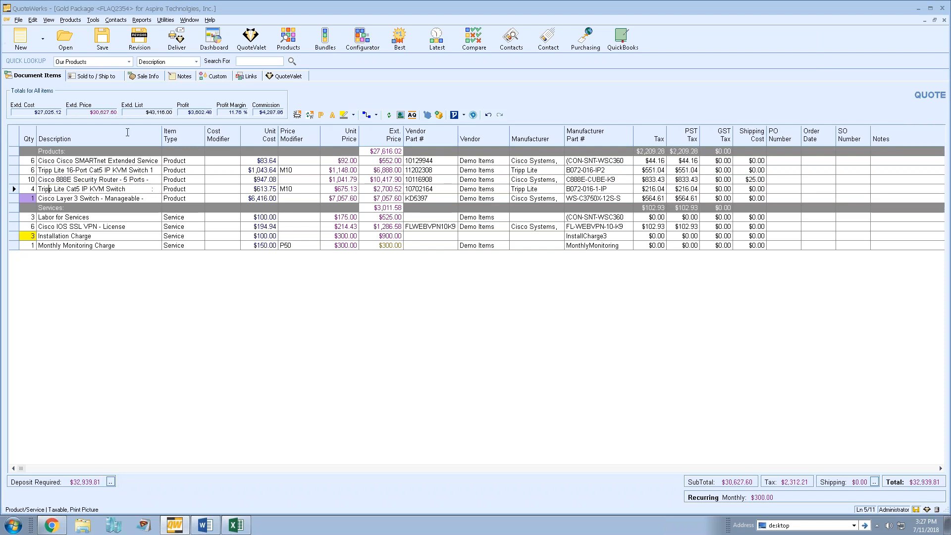
pyautogui.click(144, 76)
pyautogui.click(399, 191)
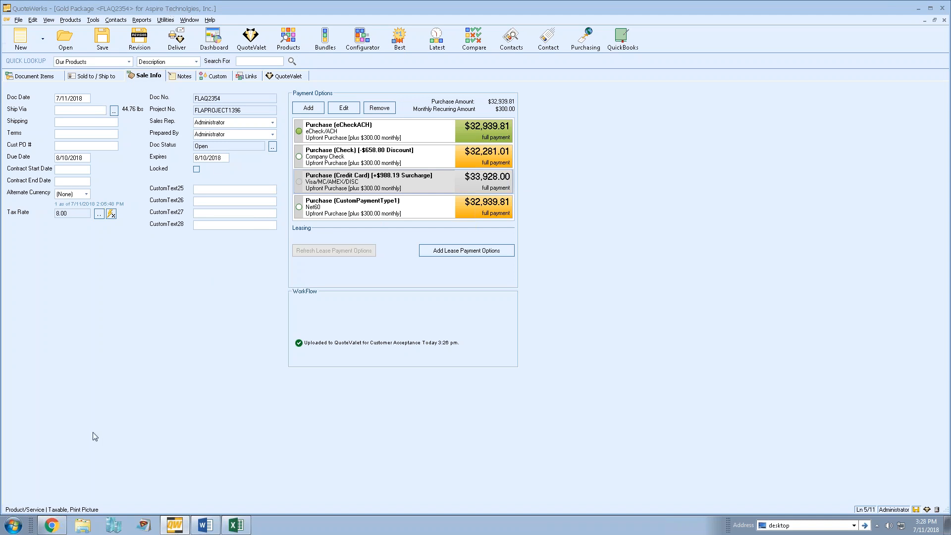
# Re-upload the quote with the changed router quantity to QuoteValet, overriding the escalated approval requirement
pyautogui.click(177, 38)
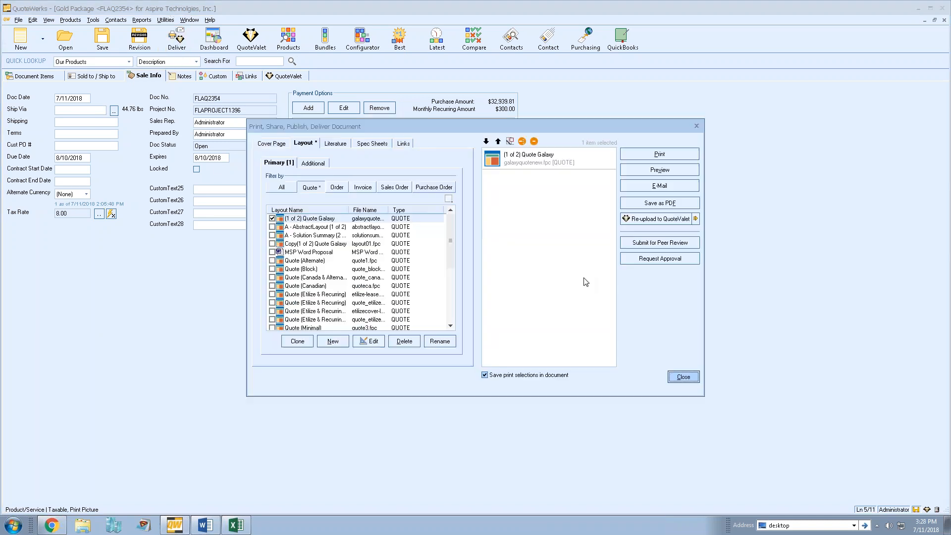
pyautogui.click(696, 218)
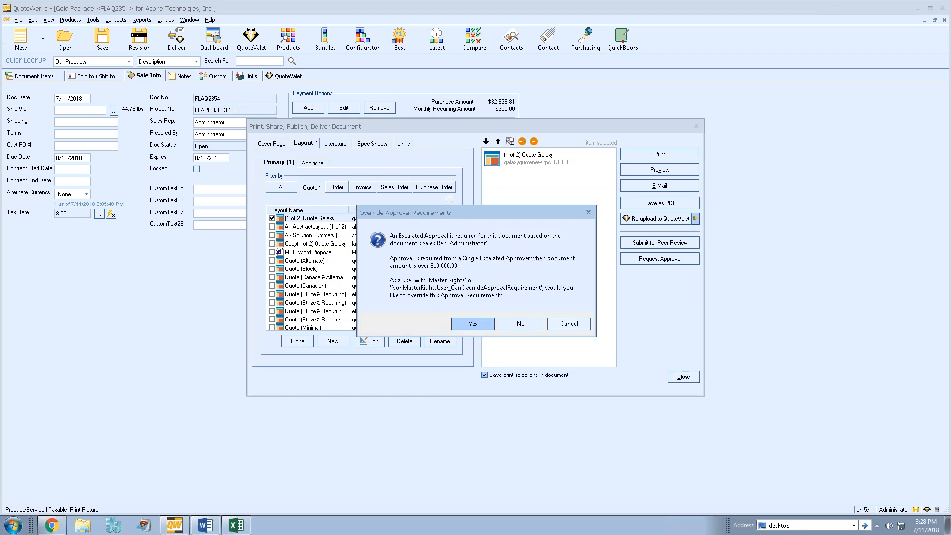
pyautogui.click(485, 324)
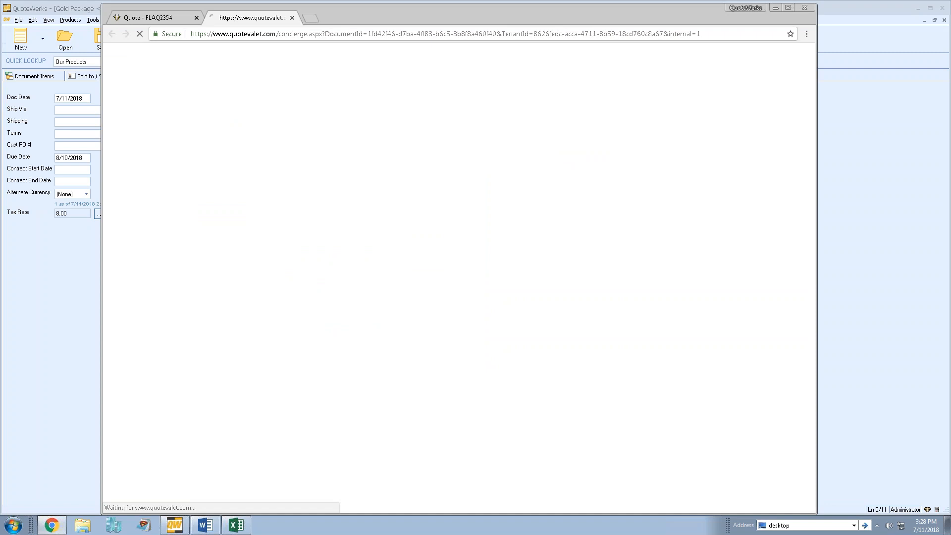
# Check the availability of the Visa/MC/AMEX/DISC option on the updated quote's web page and return to QuoteWerks
pyautogui.scroll(-8, 733, 179)
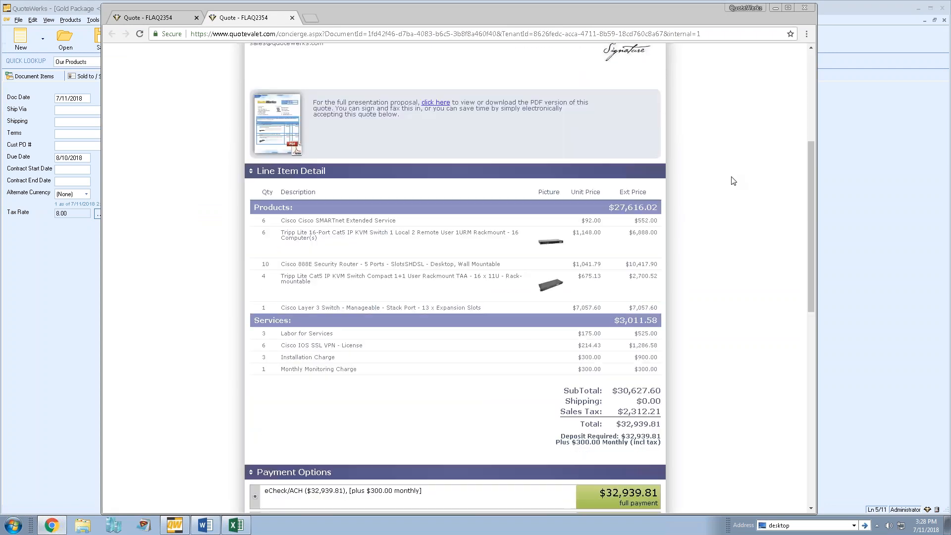
pyautogui.scroll(-1, 733, 181)
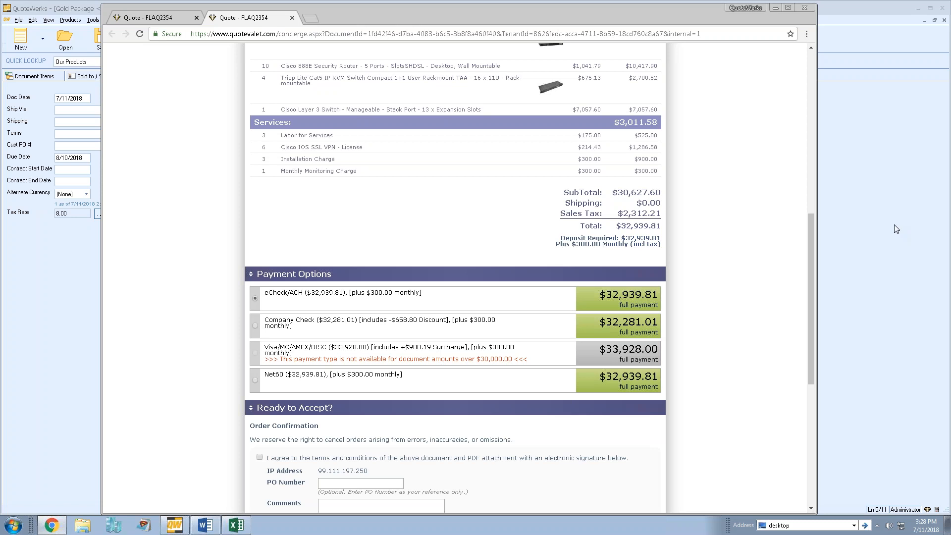
pyautogui.click(872, 222)
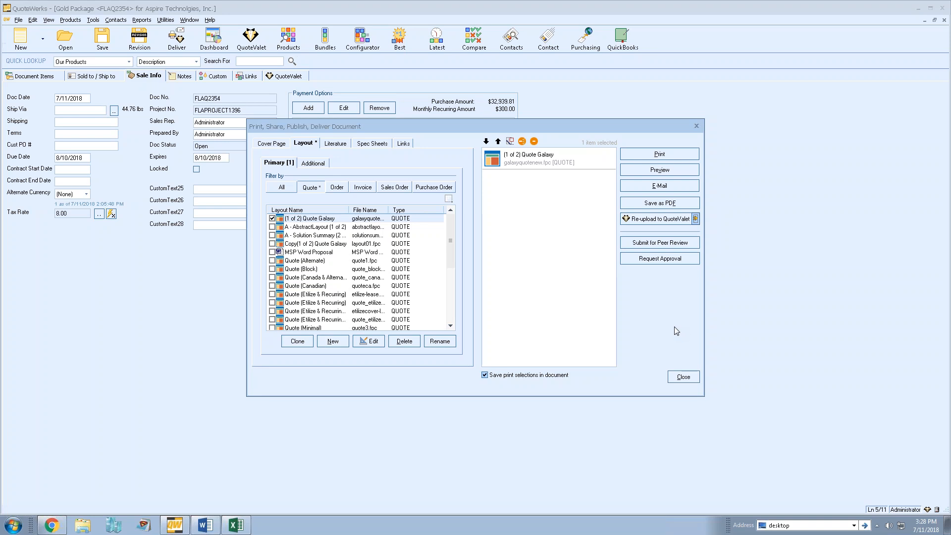
# Close the delivery window and raise the document grand total limit that disables the Visa/MC/AMEX/DISC payment option
pyautogui.click(683, 377)
pyautogui.click(349, 113)
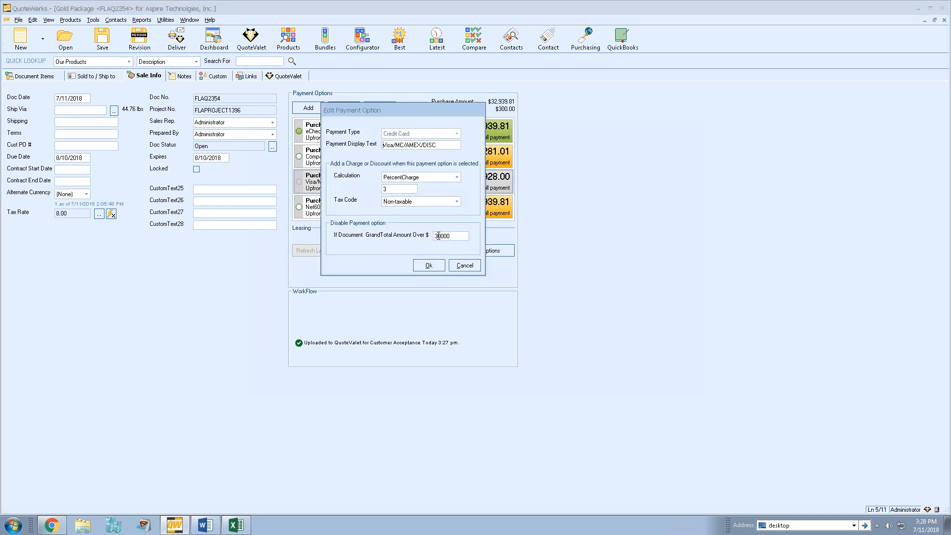
pyautogui.click(453, 238)
pyautogui.moveTo(451, 236); pyautogui.dragTo(405, 243)
pyautogui.write('100')
pyautogui.click(420, 268)
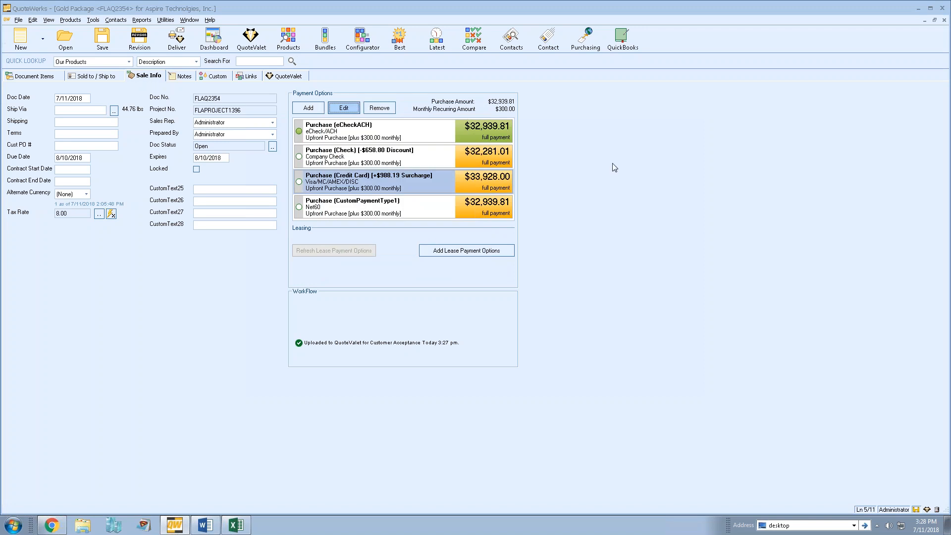
# Re-upload the quote with the raised credit card limit, overriding the approval requirement, and check its payment options online
pyautogui.click(177, 42)
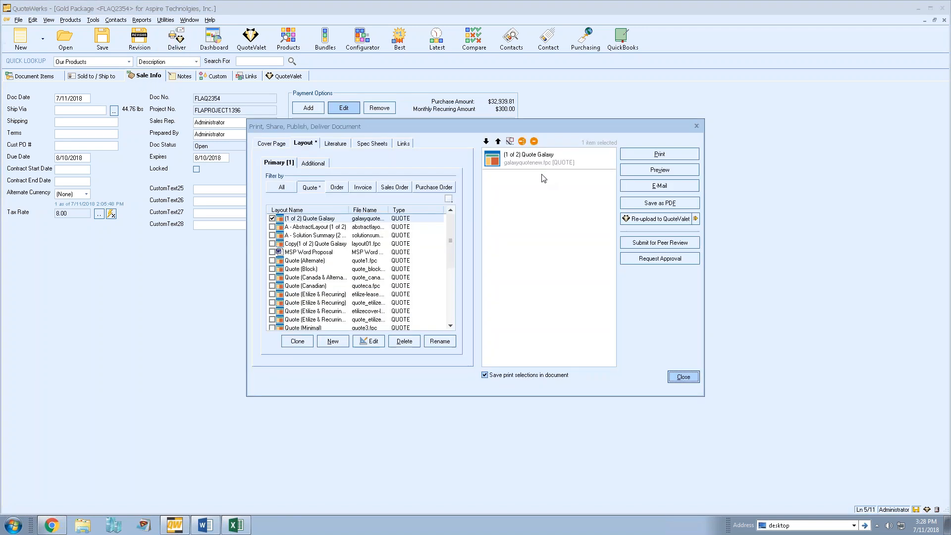
pyautogui.click(688, 219)
pyautogui.click(456, 318)
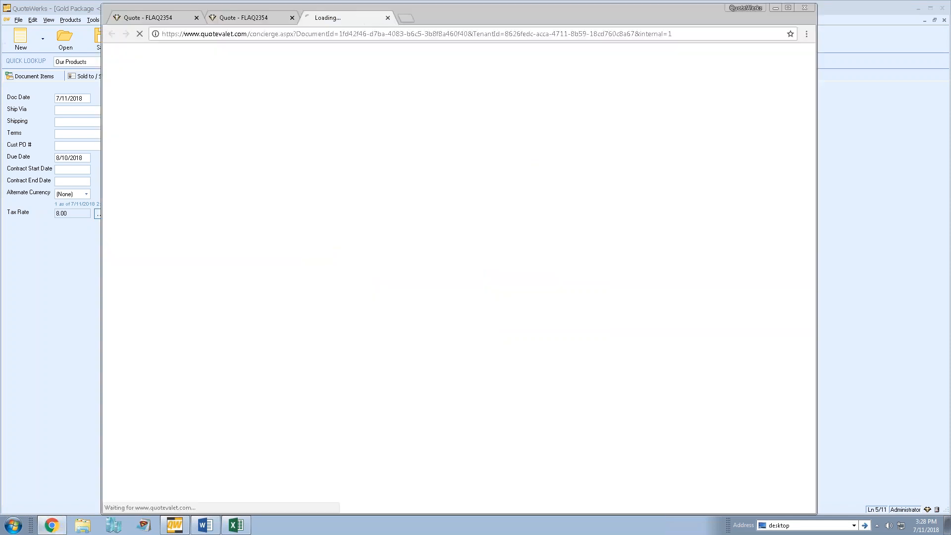
pyautogui.scroll(-9, 698, 186)
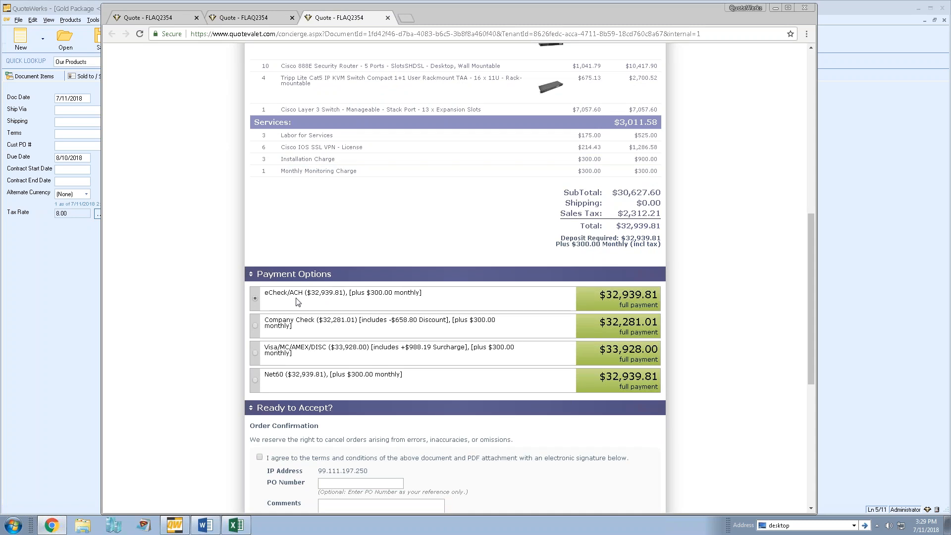
# Agree to the terms, add the comment "Please place my order asap!", fill in the printed name and signature, and accept the quote
pyautogui.scroll(-3, 297, 302)
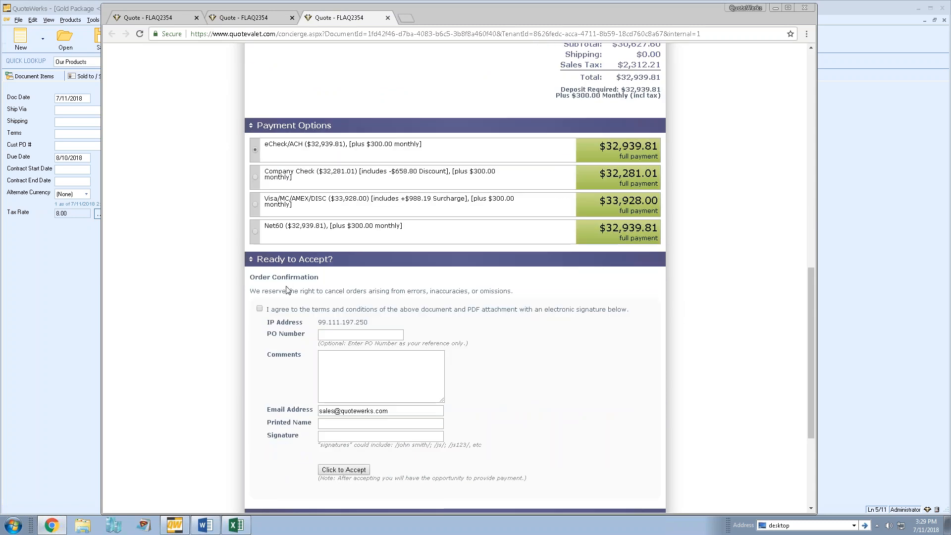
pyautogui.click(260, 309)
pyautogui.click(347, 360)
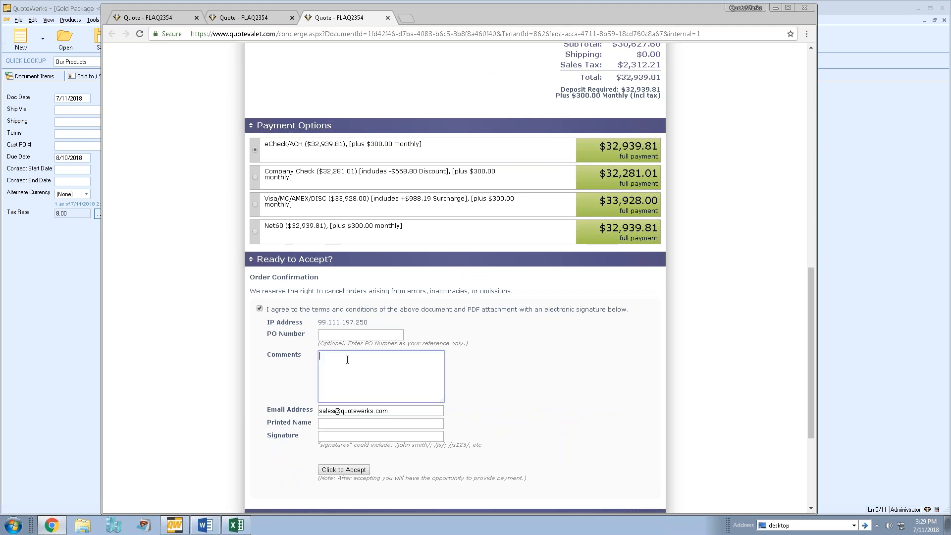
pyautogui.write('Please place my order asap!')
pyautogui.click(330, 423)
pyautogui.write('bgra')
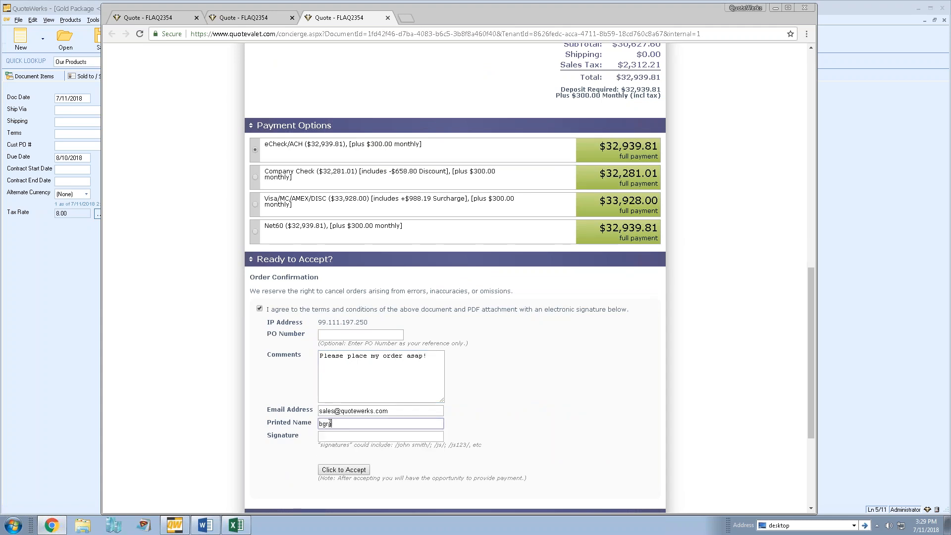
pyautogui.press('Tab')
pyautogui.write('bgrant')
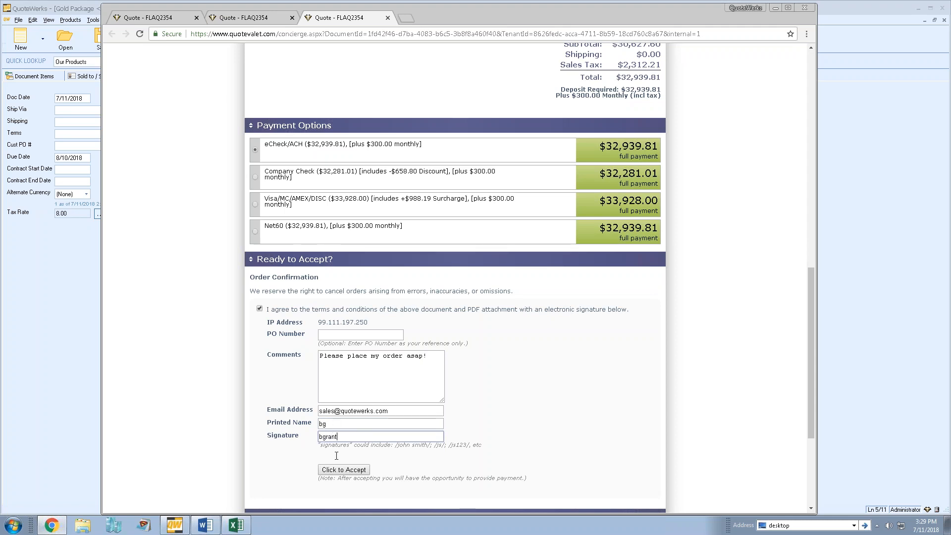
pyautogui.click(339, 470)
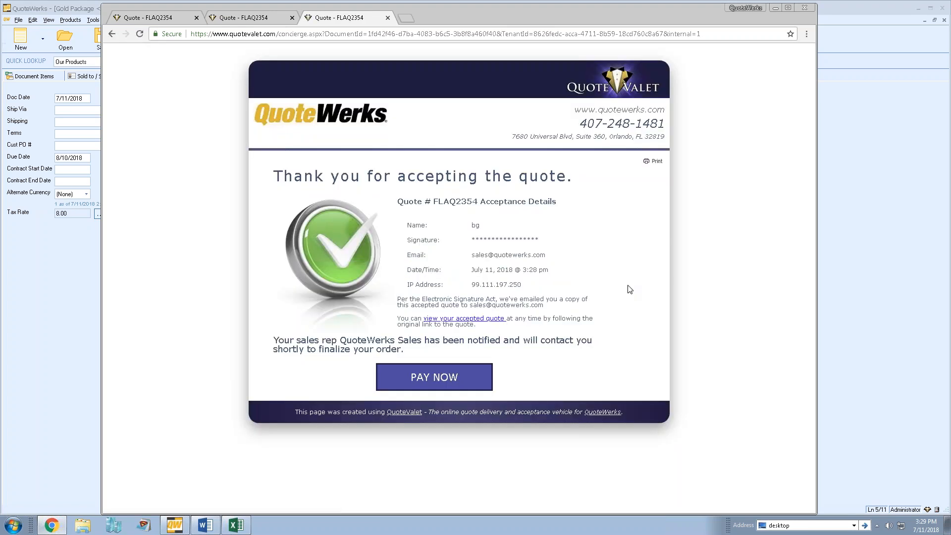
# Open the accepted quote's payment page and view the Company Check, Visa/MC/AMEX/DISC and eCheck/ACH payment forms
pyautogui.click(462, 384)
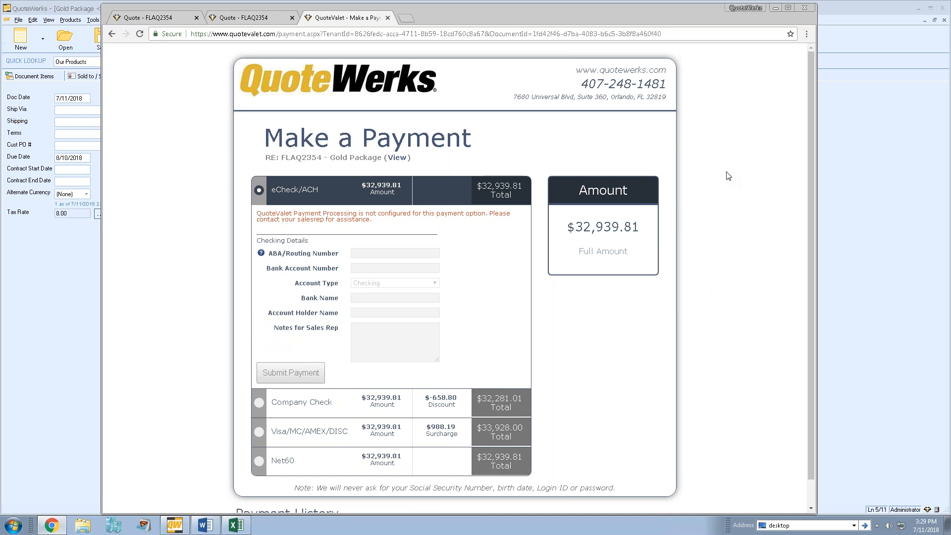
pyautogui.click(261, 405)
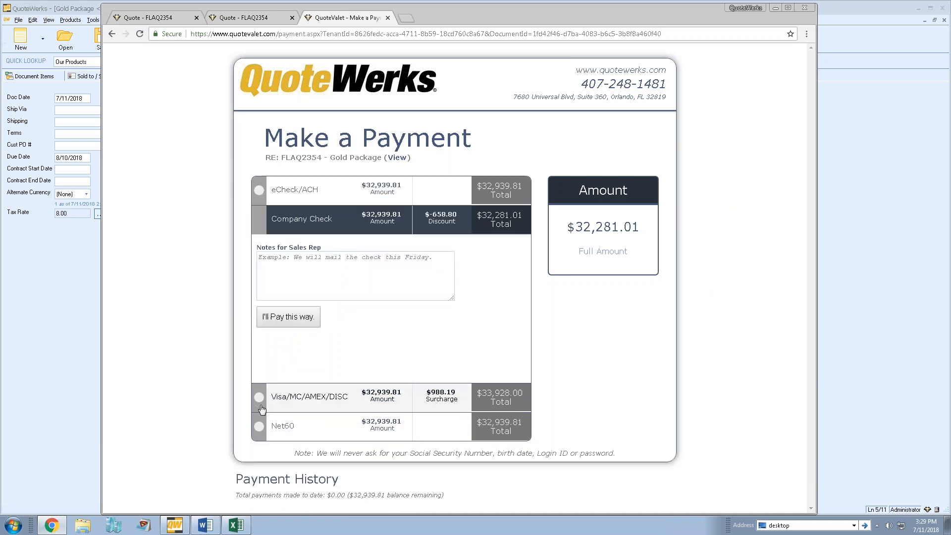
pyautogui.click(261, 404)
pyautogui.scroll(-3, 248, 182)
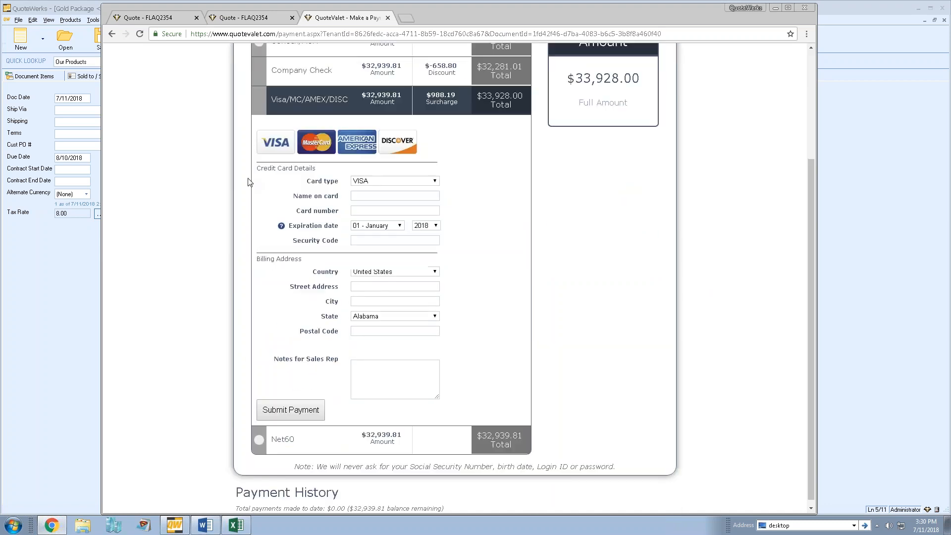
pyautogui.scroll(3, 250, 163)
pyautogui.click(259, 144)
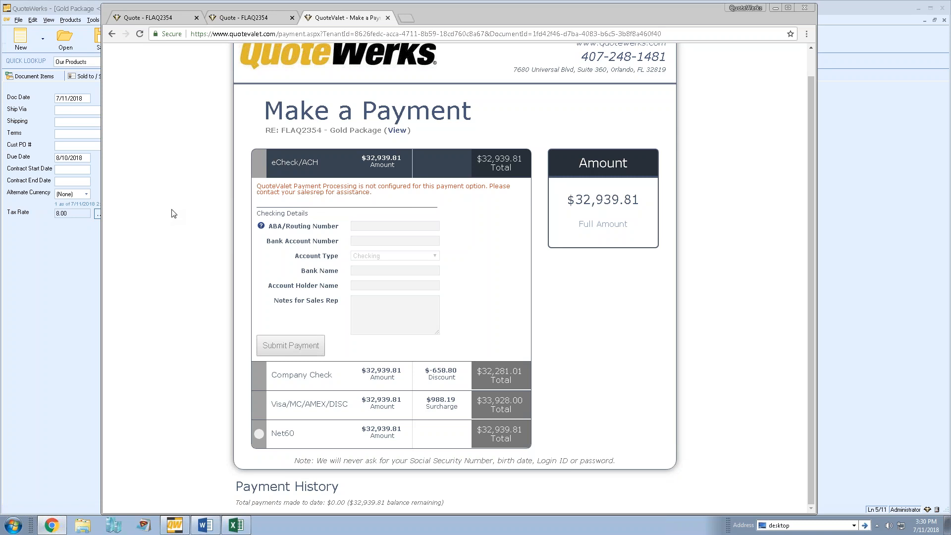
pyautogui.scroll(1, 295, 235)
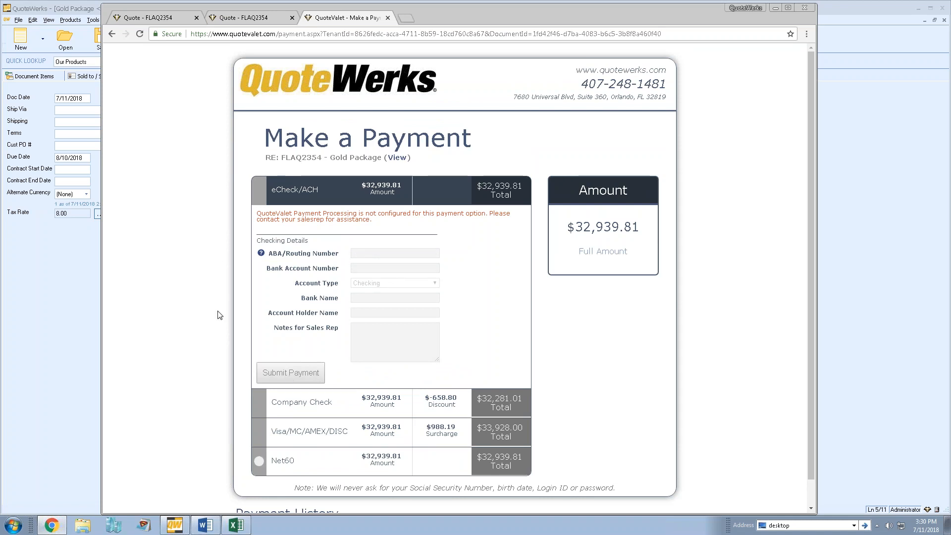
# Examine the Company Check form's sales rep notes field and the Visa/MC/AMEX/DISC form's card and billing fields
pyautogui.click(258, 403)
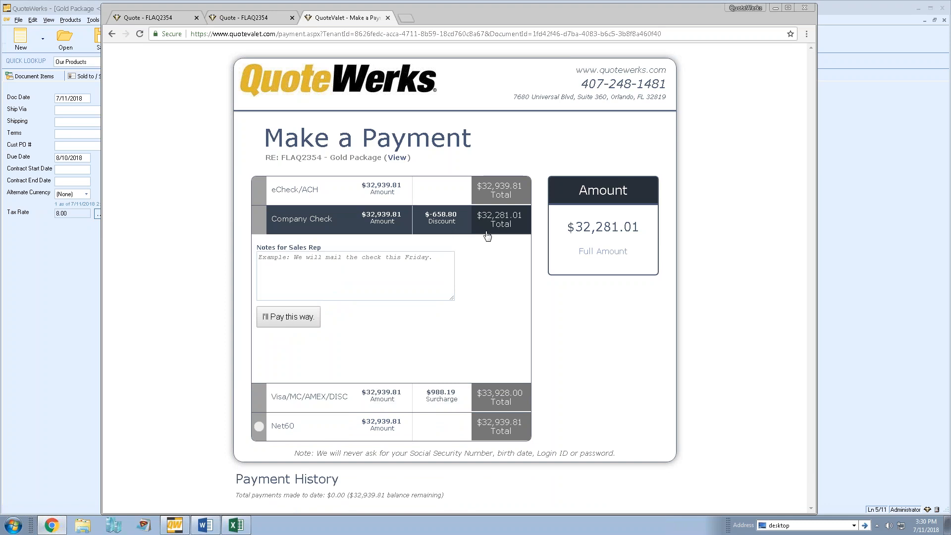
pyautogui.click(288, 257)
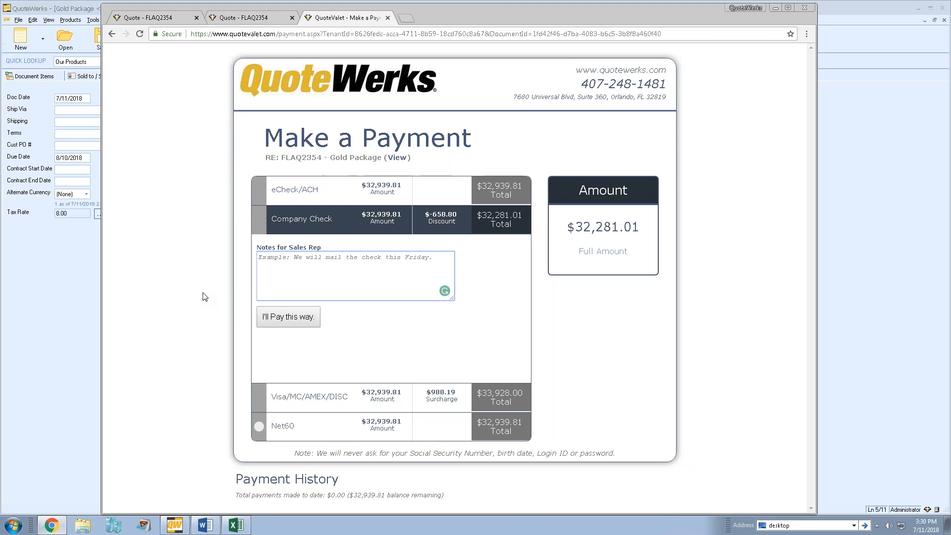
pyautogui.click(257, 398)
pyautogui.scroll(-3, 685, 255)
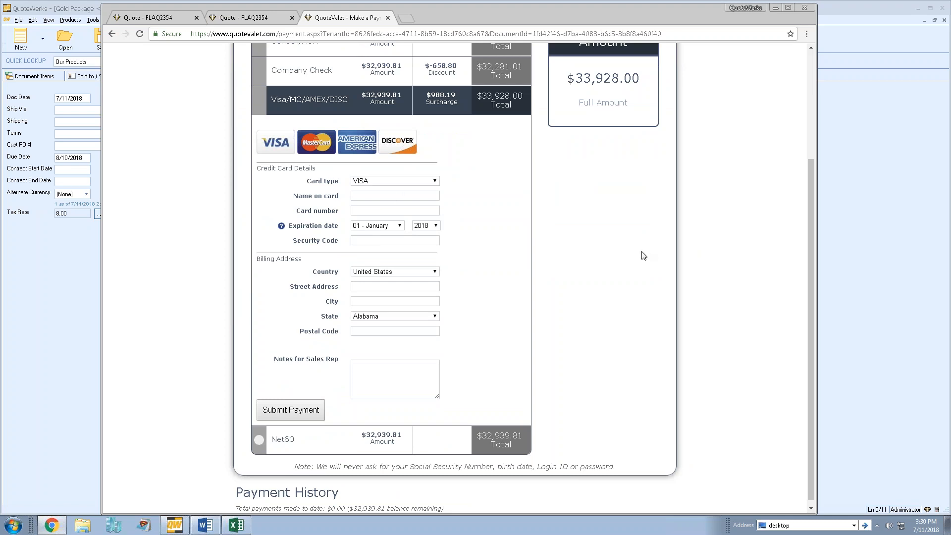
pyautogui.scroll(1, 578, 138)
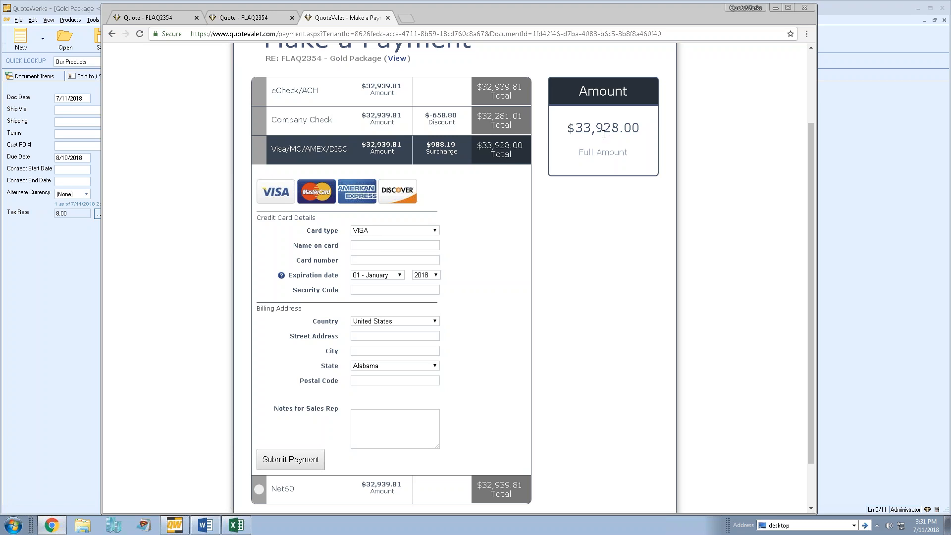
pyautogui.scroll(1, 606, 143)
pyautogui.scroll(-1, 612, 238)
# View the Net60 payment form and its sales rep notes field, and return to QuoteWerks
pyautogui.click(285, 488)
pyautogui.click(321, 325)
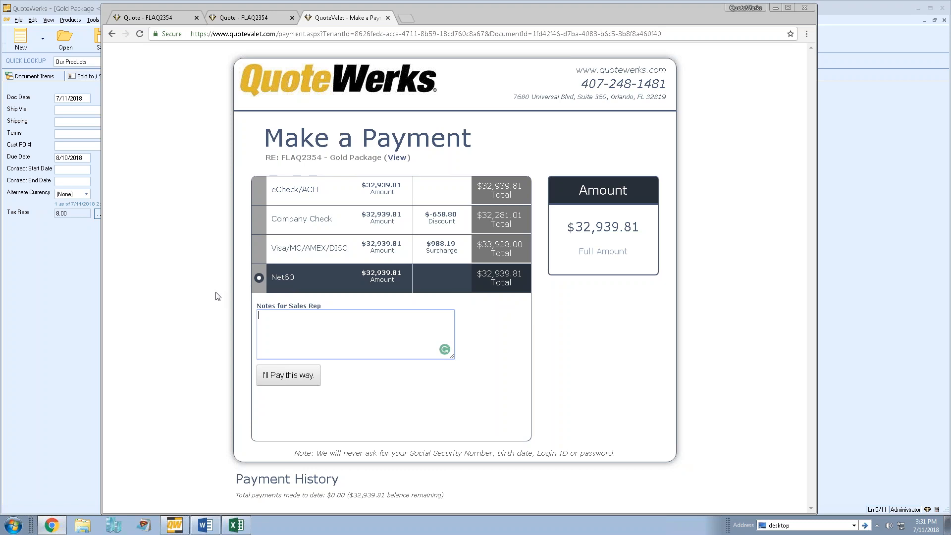
pyautogui.click(51, 309)
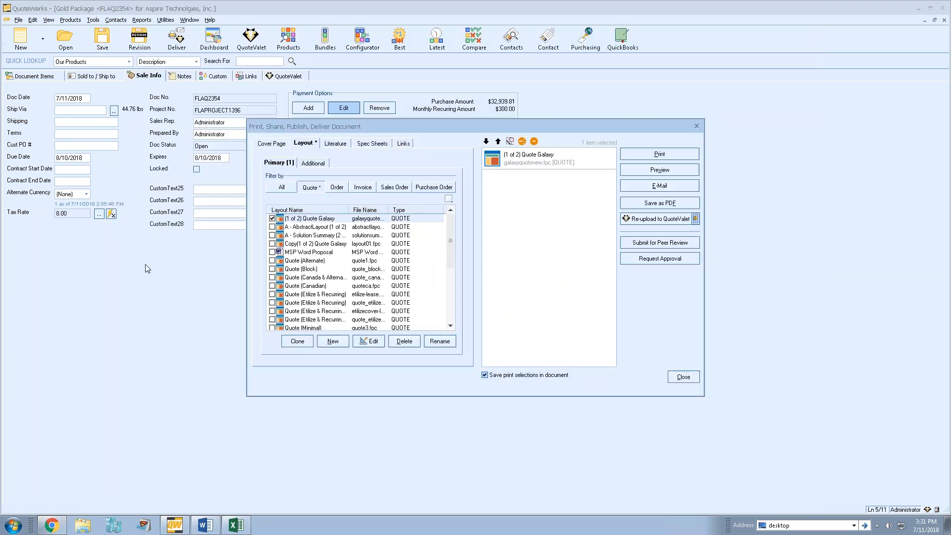
# Close the delivery window and acknowledge the customer's QuoteValet selections applied to the quote
pyautogui.click(682, 377)
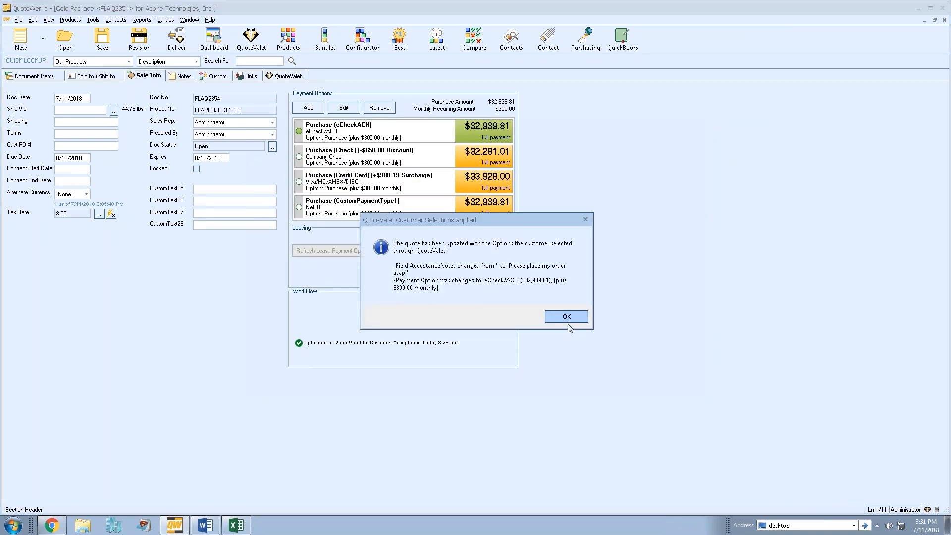
pyautogui.click(567, 320)
pyautogui.click(471, 325)
pyautogui.click(525, 358)
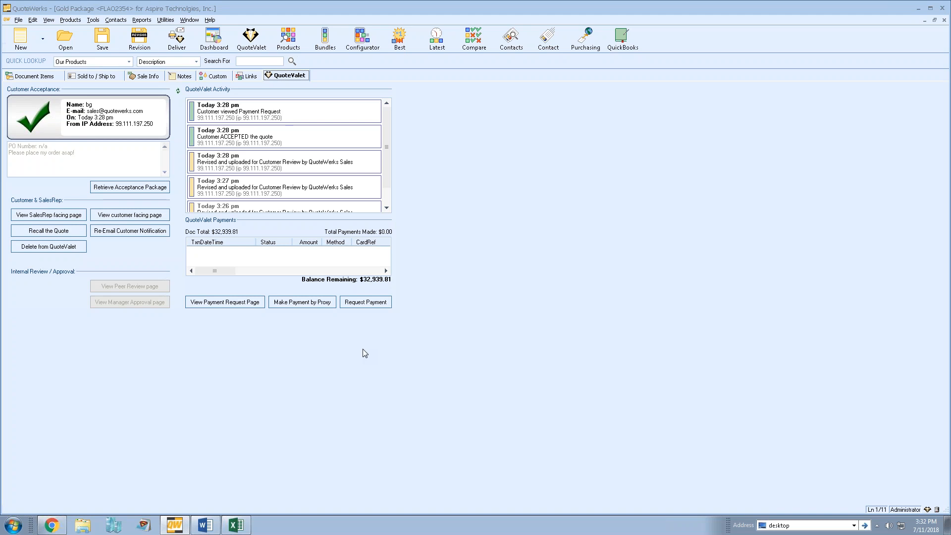
# Request customer payment again for the full amount, changing the request to disallow eCheck/ACH and CustomPaymentType1
pyautogui.click(366, 303)
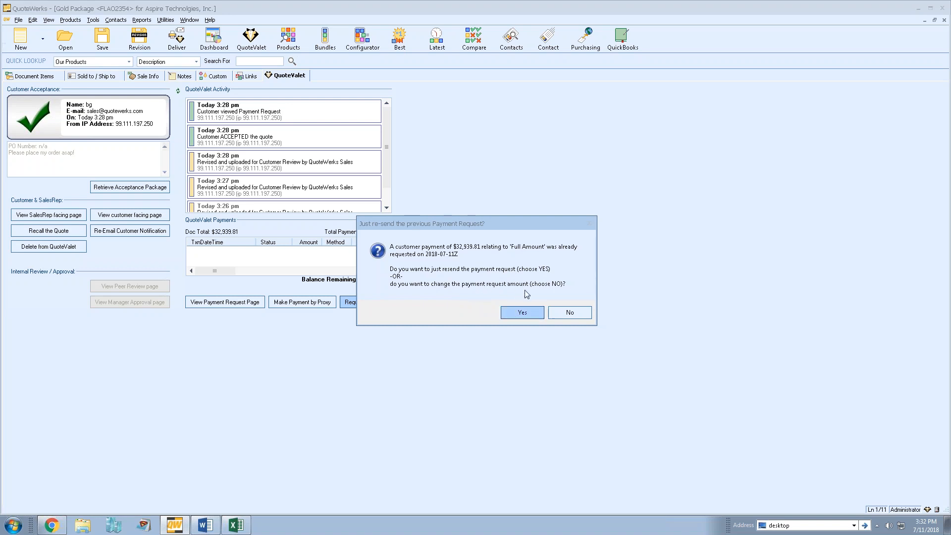
pyautogui.click(577, 314)
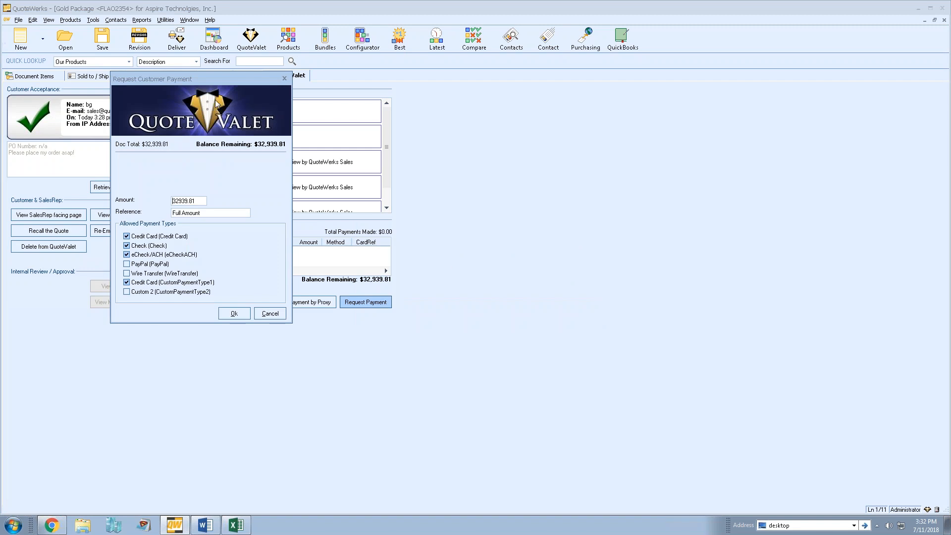
pyautogui.moveTo(189, 79); pyautogui.dragTo(491, 83)
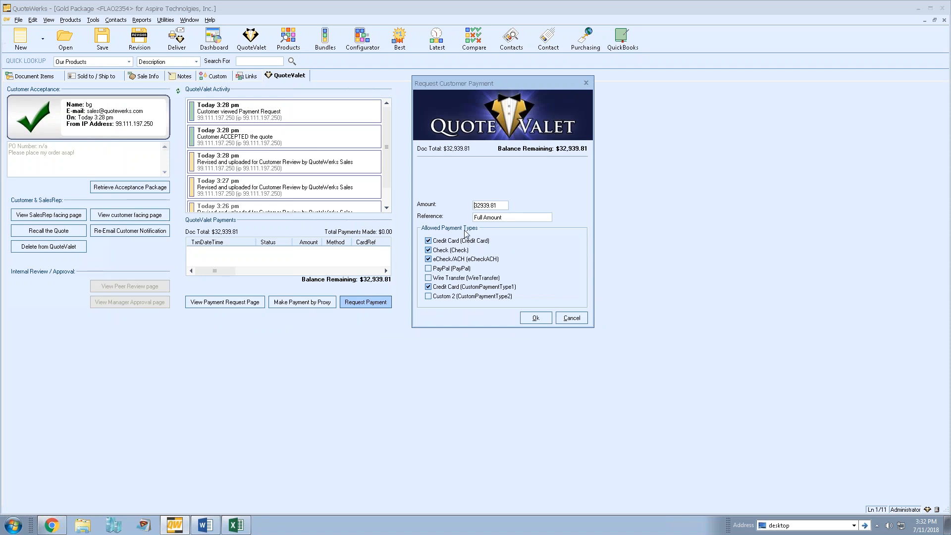
pyautogui.moveTo(489, 205); pyautogui.dragTo(458, 205)
pyautogui.click(429, 288)
pyautogui.click(428, 259)
pyautogui.click(536, 318)
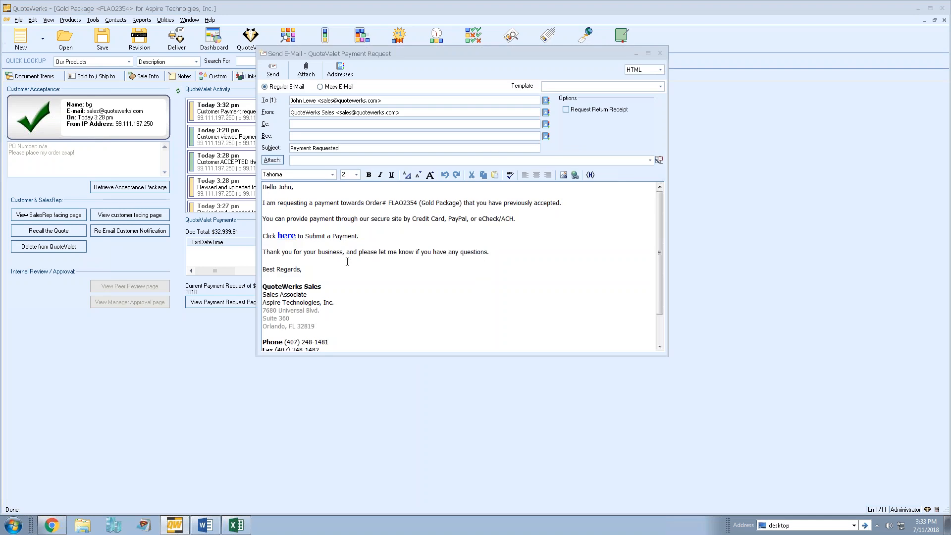
# Check the payment link in the payment request e-mail and close the message without sending it
pyautogui.doubleClick(294, 237)
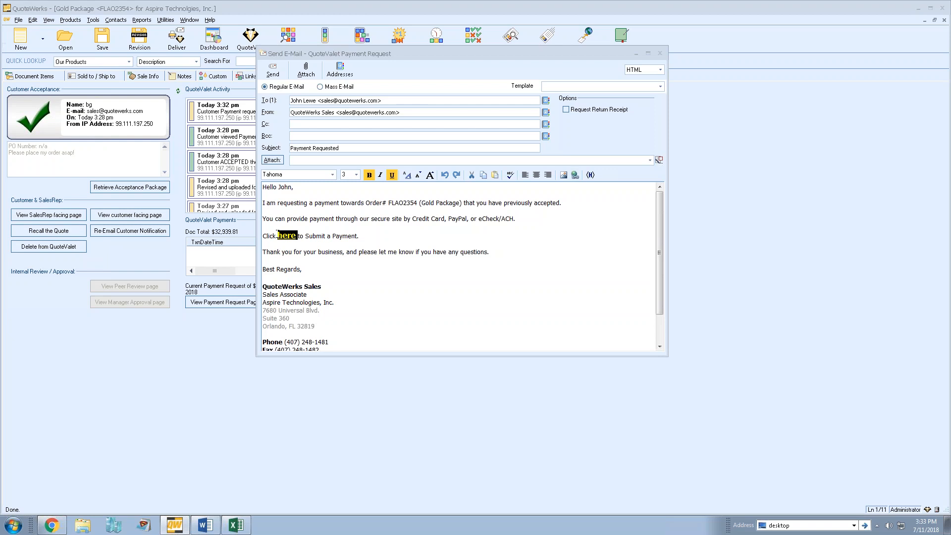
pyautogui.click(374, 238)
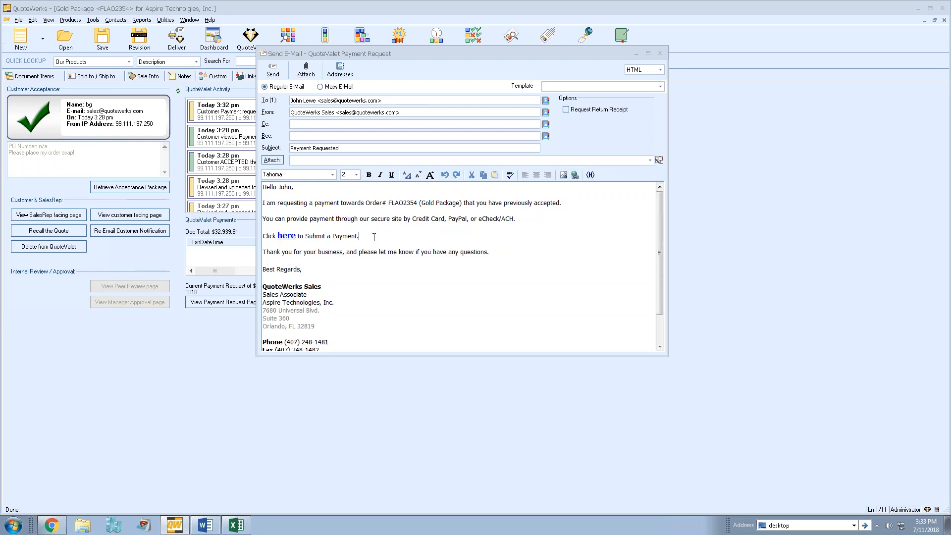
pyautogui.click(659, 53)
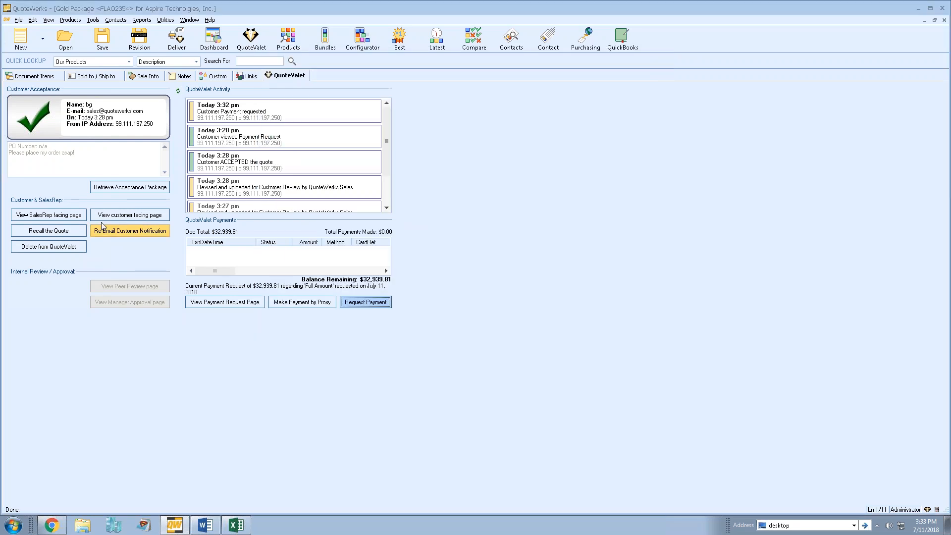
# View the payment request page's Company Check and Visa/MC/AMEX/DISC forms, and return to QuoteWerks
pyautogui.click(218, 304)
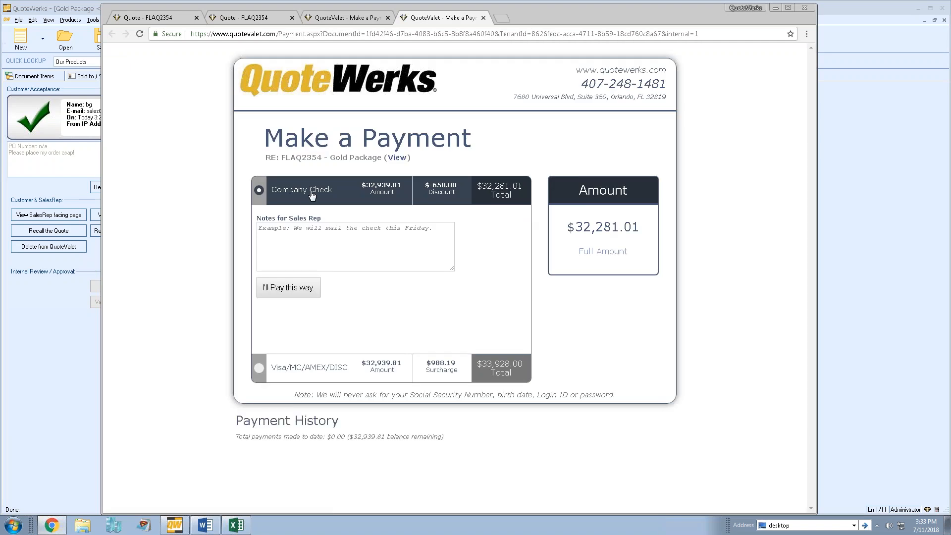
pyautogui.click(293, 367)
pyautogui.scroll(-2, 230, 261)
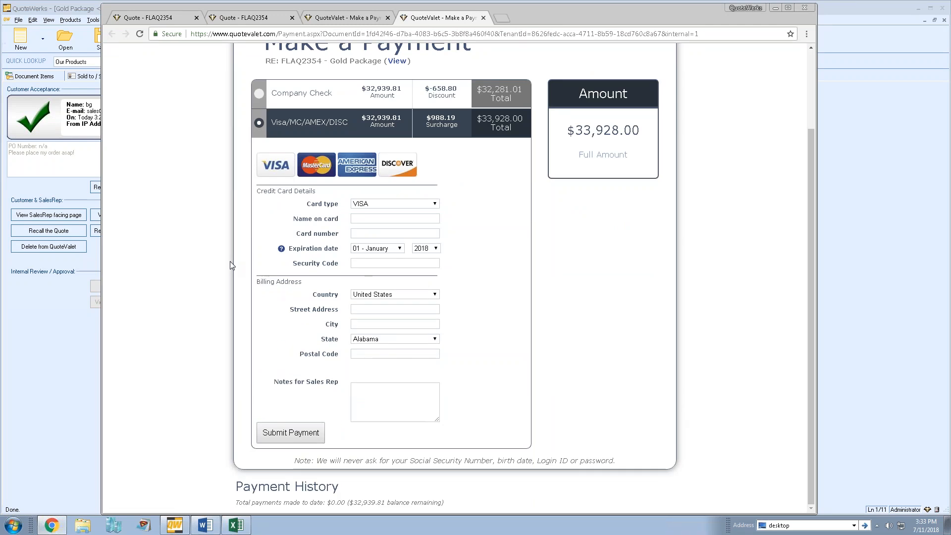
pyautogui.click(285, 90)
pyautogui.click(295, 368)
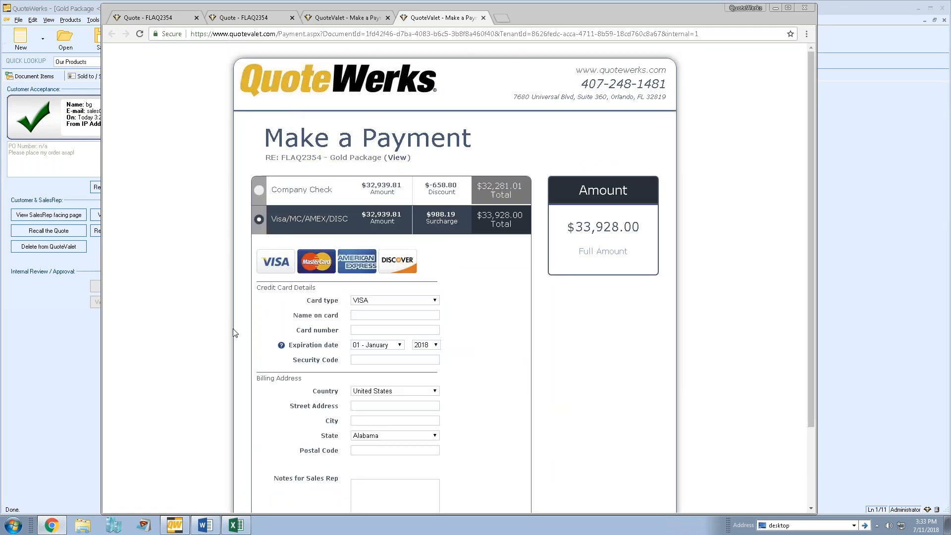
pyautogui.scroll(-2, 218, 191)
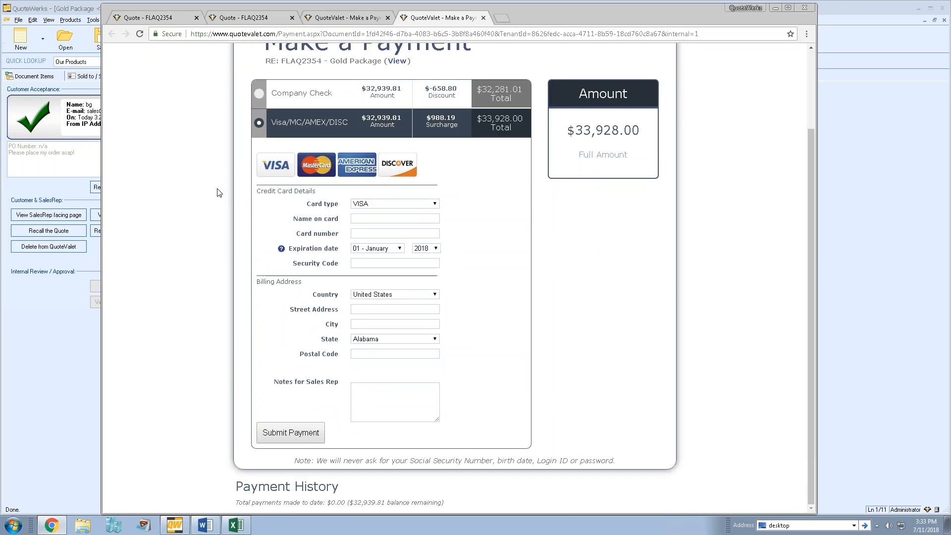
pyautogui.click(40, 323)
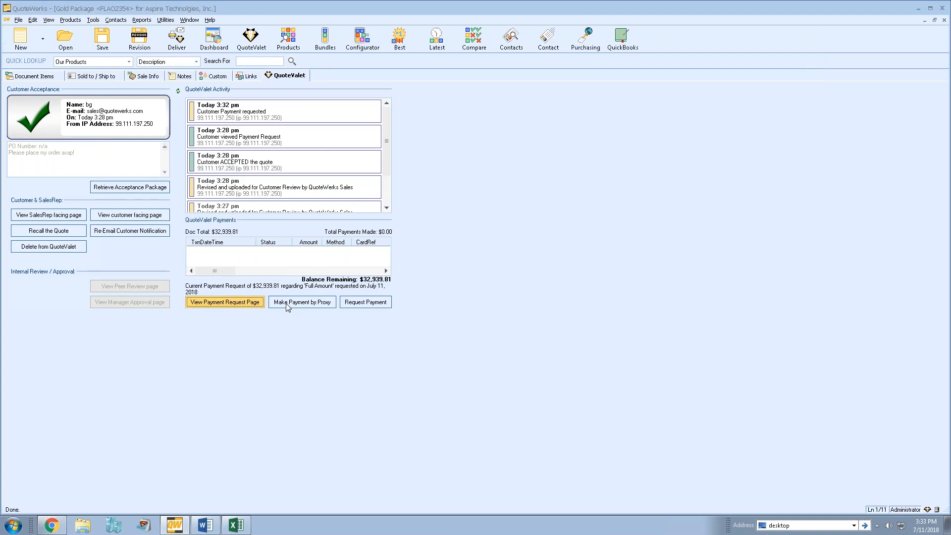
# Record a payment by proxy of $15,000 by Check with the proxy payment reference "Recevied deposit"
pyautogui.click(295, 302)
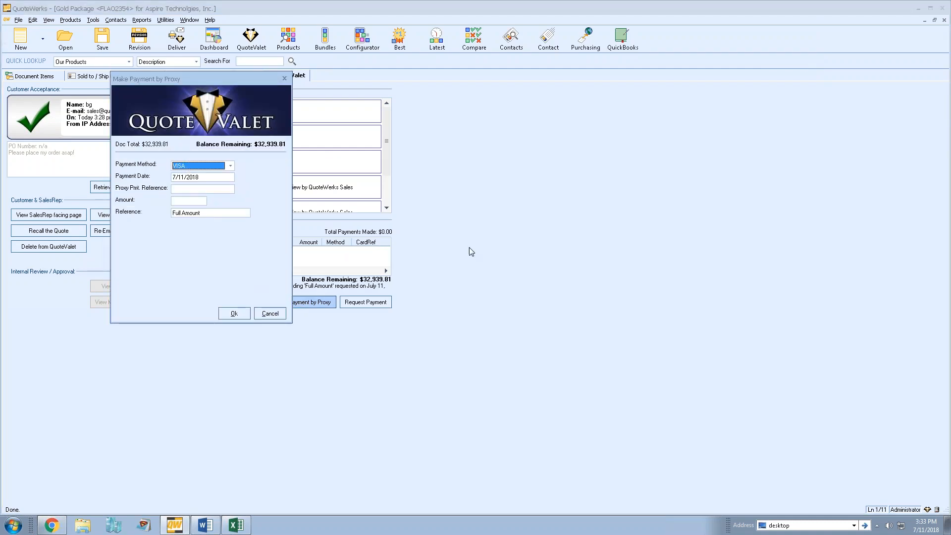
pyautogui.moveTo(168, 82); pyautogui.dragTo(524, 93)
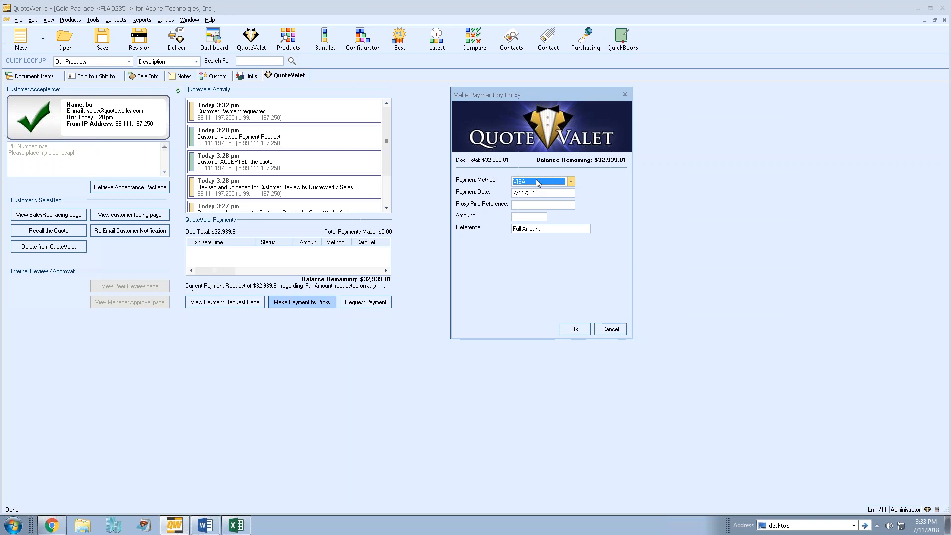
pyautogui.click(570, 182)
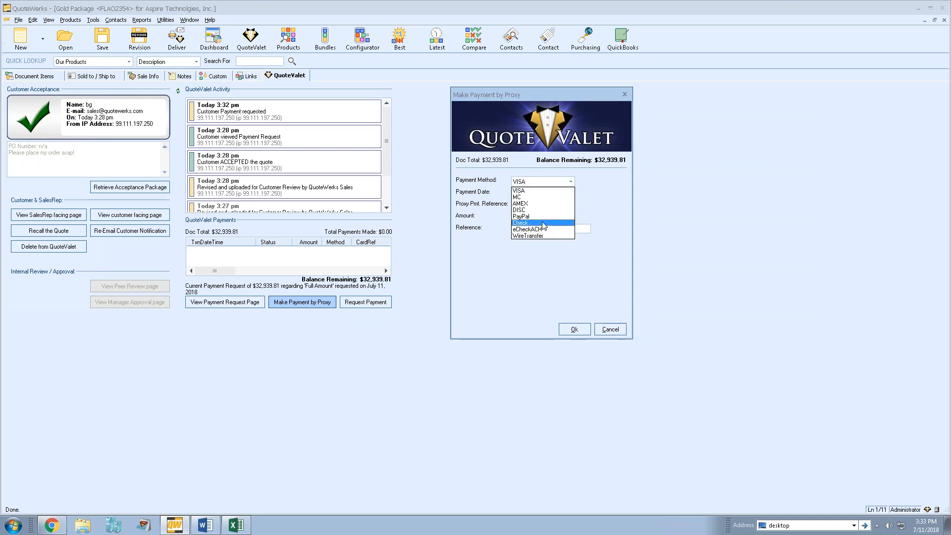
pyautogui.click(521, 223)
pyautogui.click(537, 205)
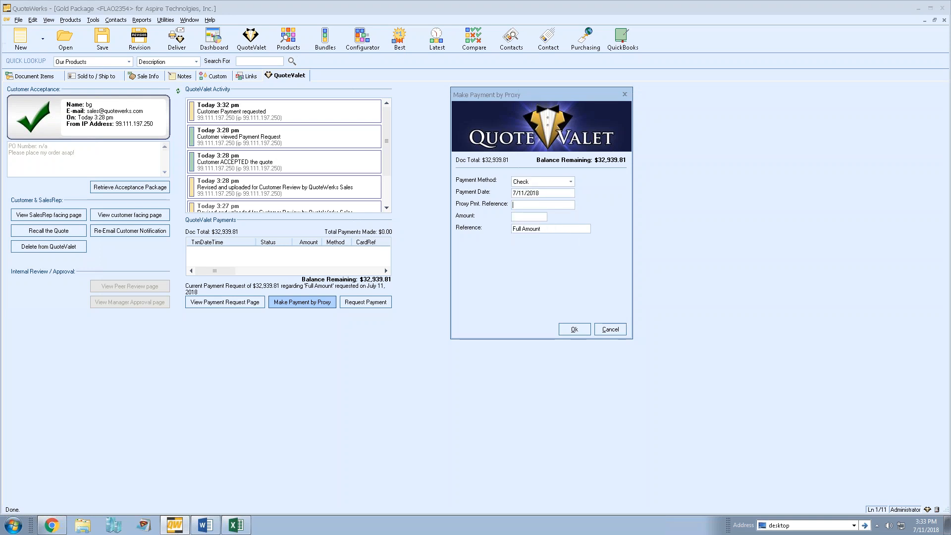
pyautogui.write('Recevied deposit')
pyautogui.press('Tab')
pyautogui.write('1500')
pyautogui.press('Tab')
pyautogui.press('Tab')
pyautogui.press('Return')
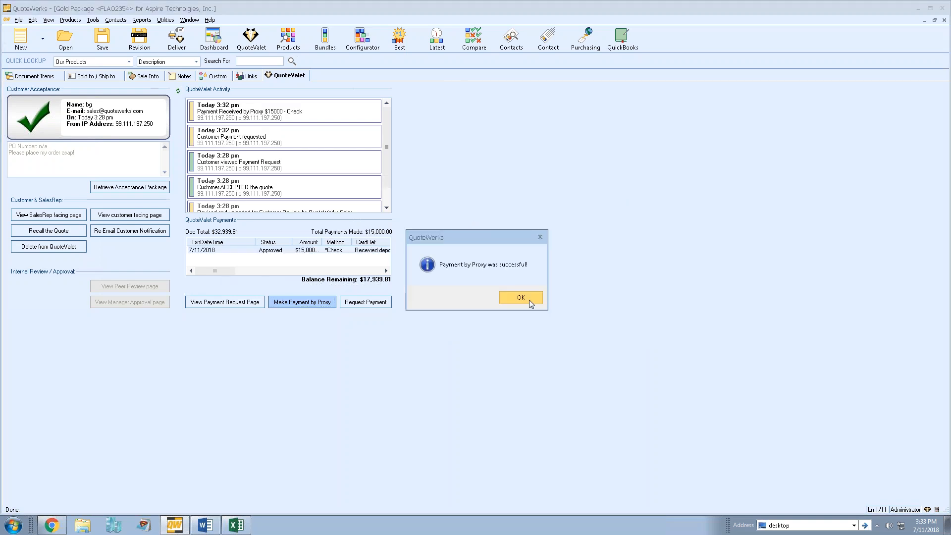
pyautogui.click(521, 297)
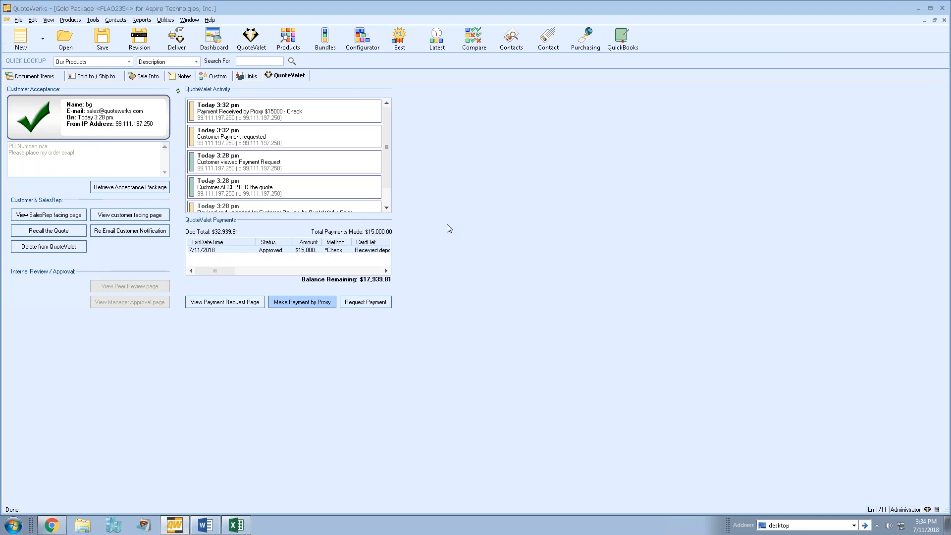
# Review the payment options in the document's sale information and return to its line items
pyautogui.click(148, 78)
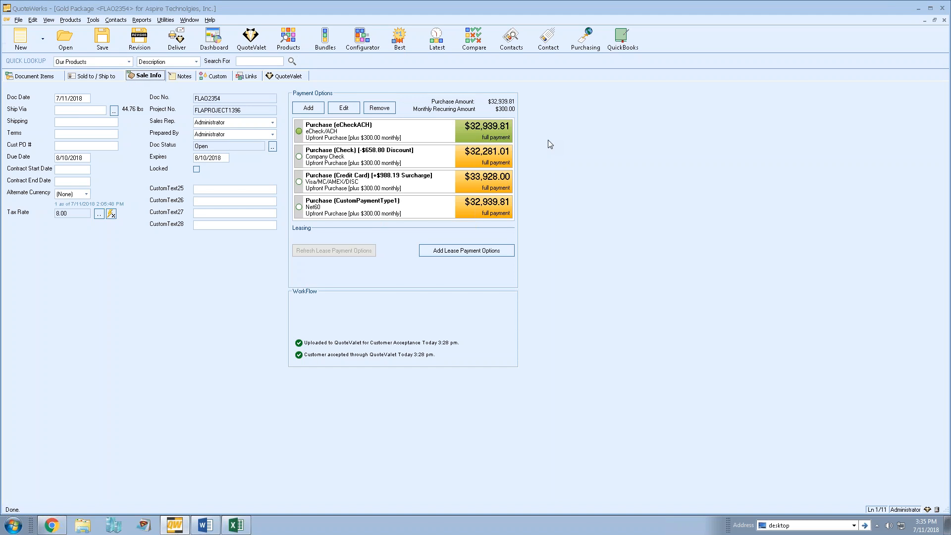
pyautogui.click(30, 78)
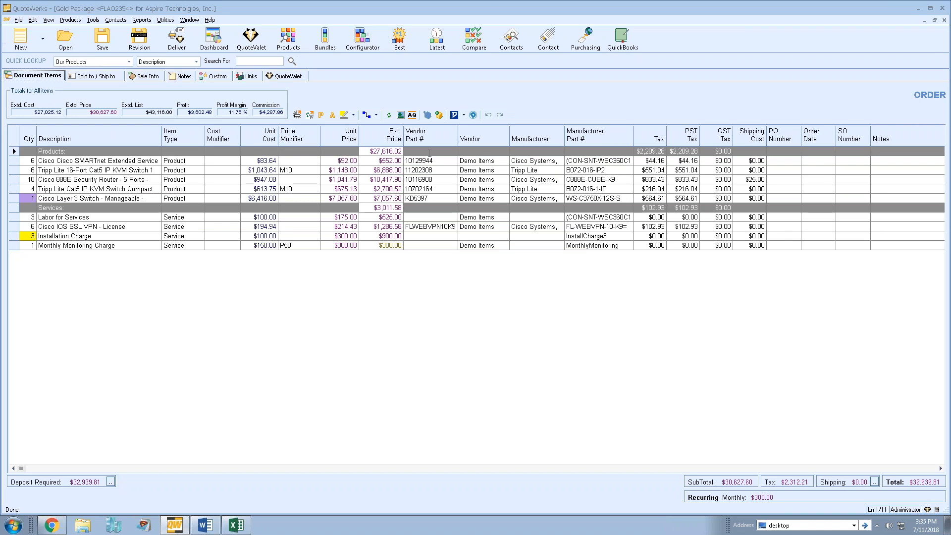
# Open QuoteValet Setup from the tenant account options and select the credit card merchant account in its payment processing settings
pyautogui.click(94, 20)
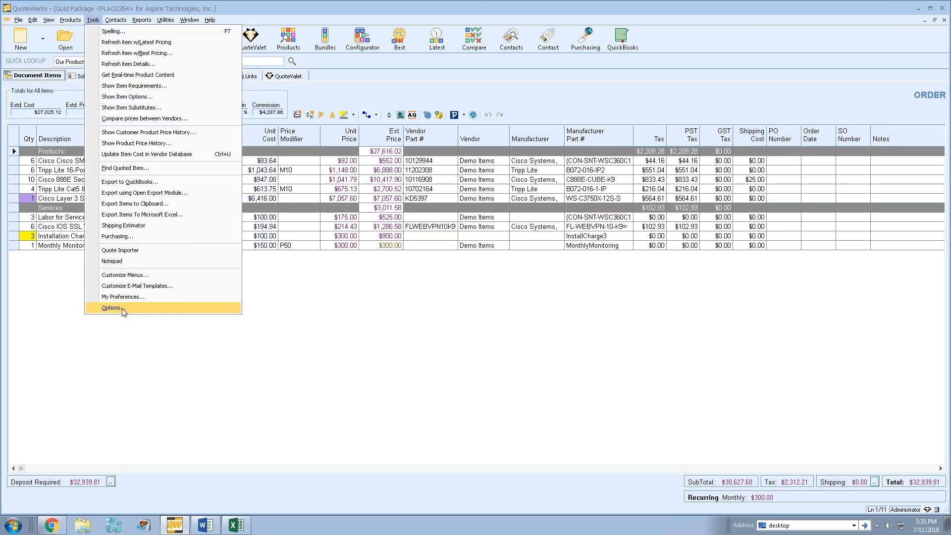
pyautogui.click(202, 311)
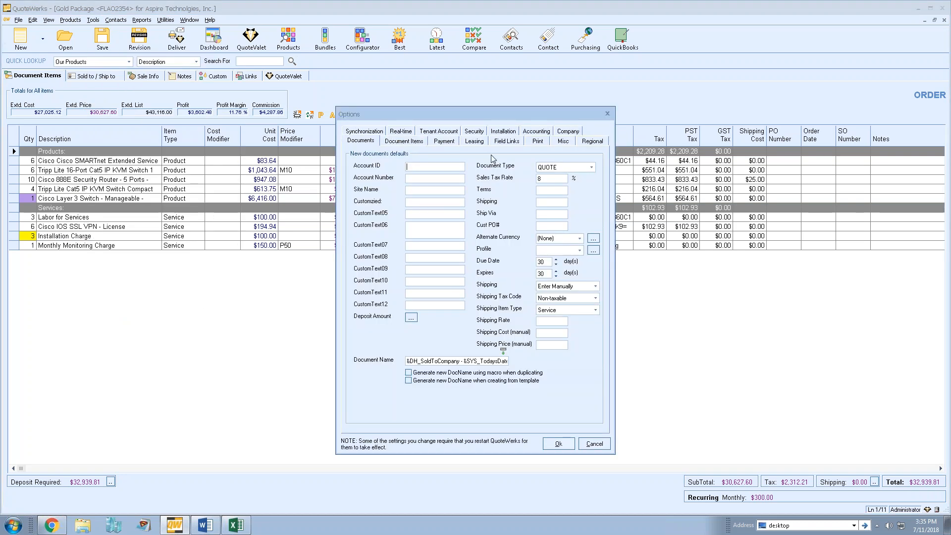
pyautogui.click(439, 131)
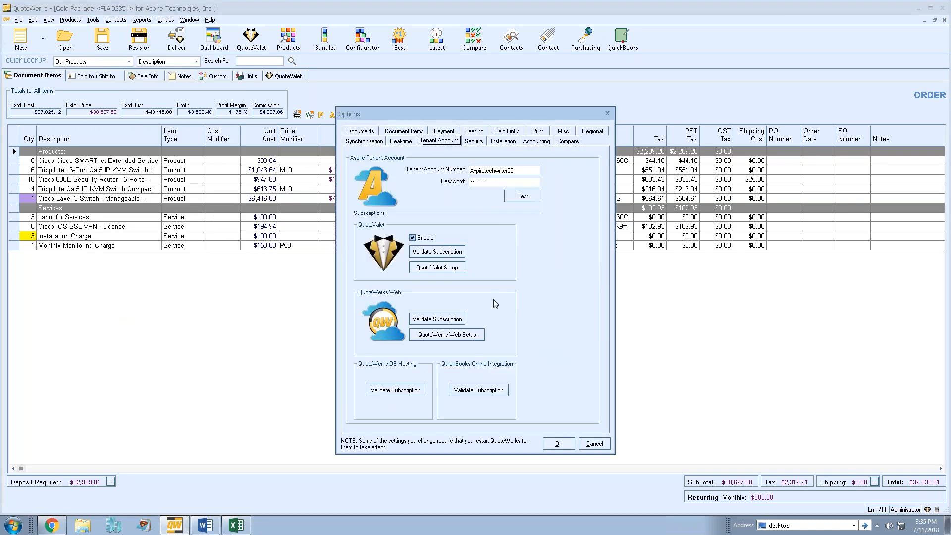
pyautogui.click(444, 269)
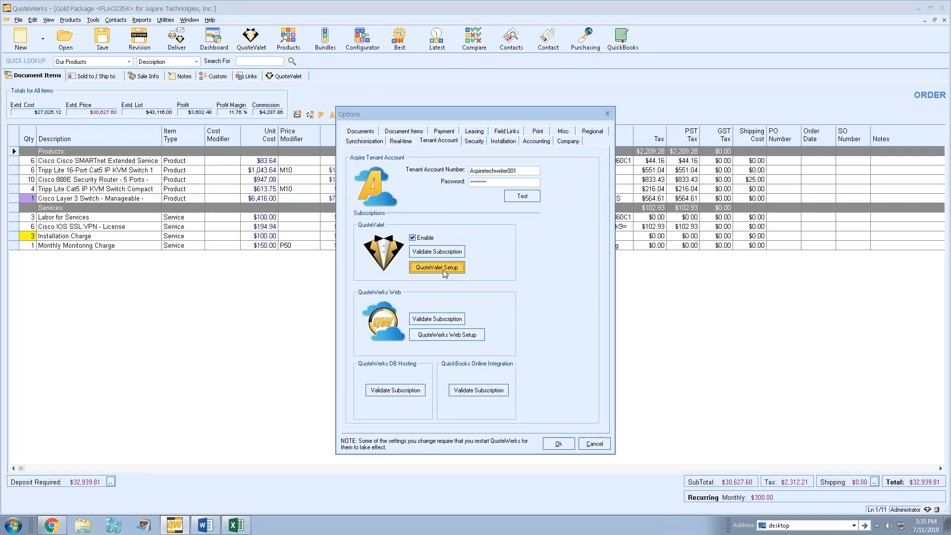
pyautogui.click(444, 271)
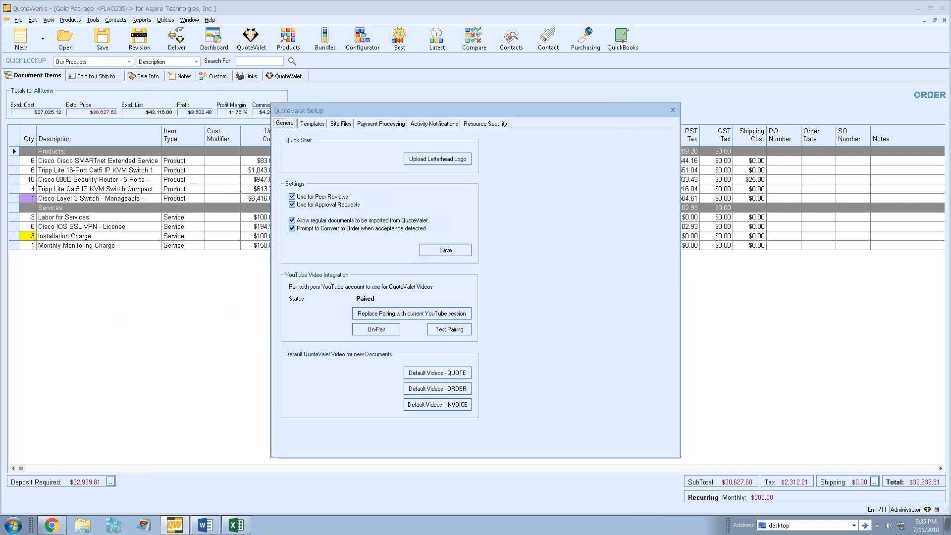
pyautogui.click(381, 124)
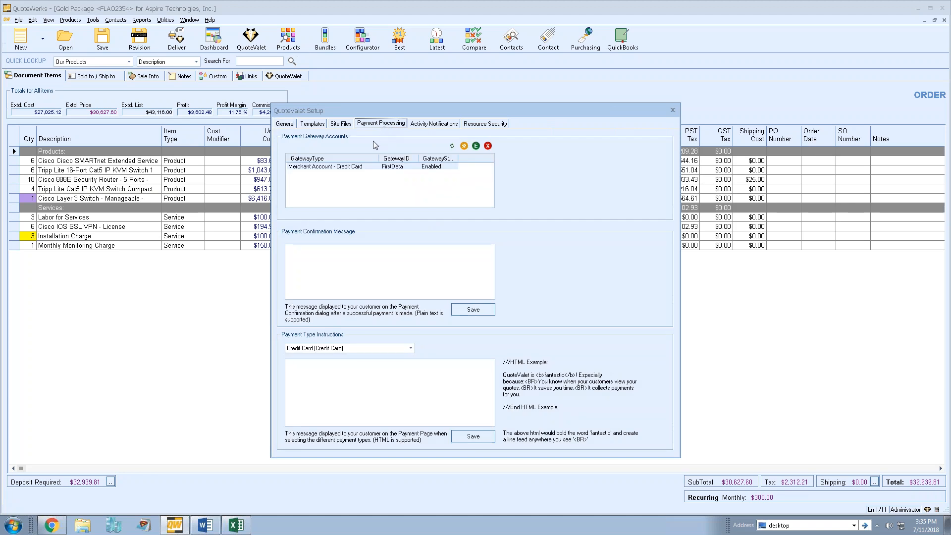
pyautogui.click(352, 167)
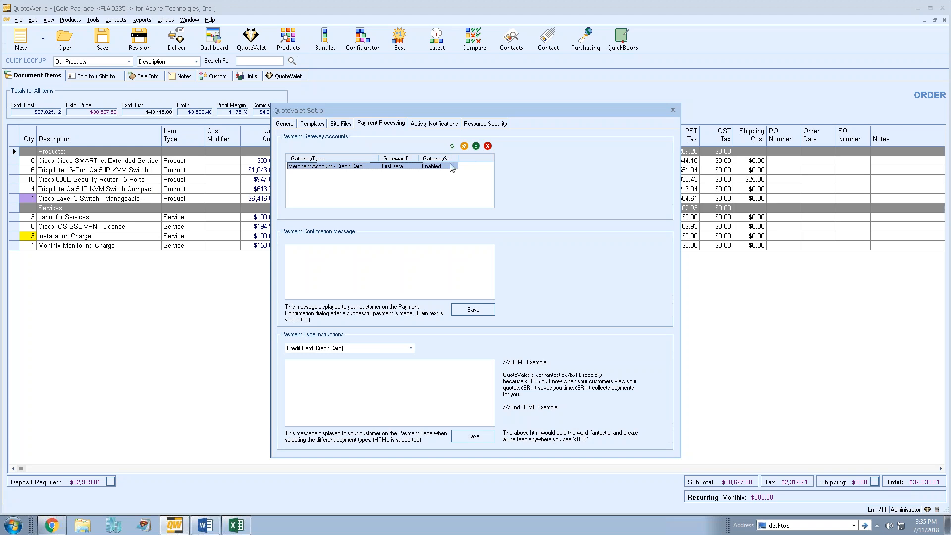
pyautogui.click(463, 146)
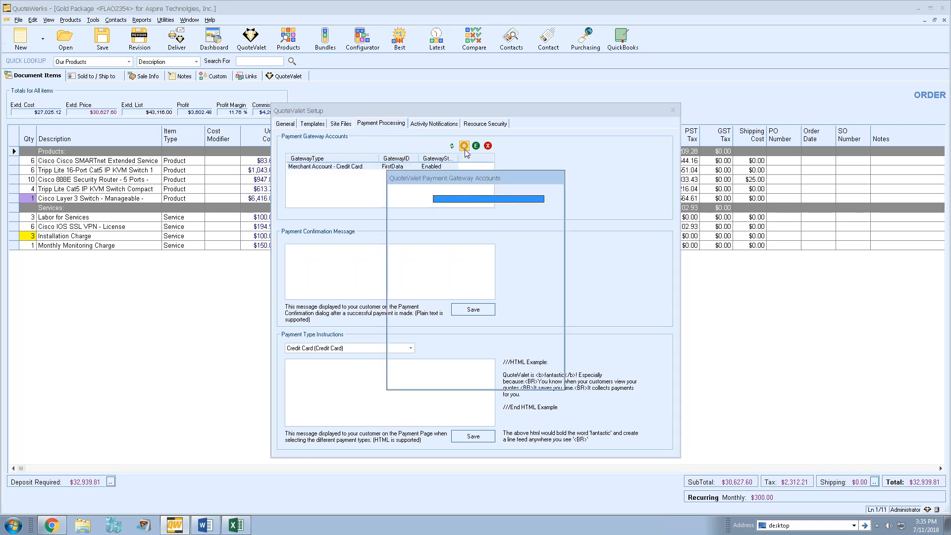
pyautogui.click(477, 201)
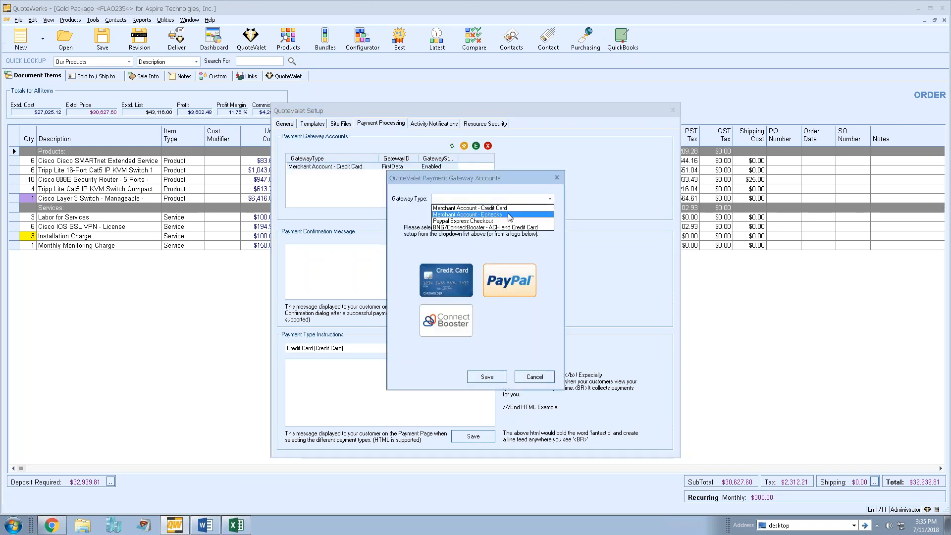
pyautogui.click(537, 354)
pyautogui.click(548, 381)
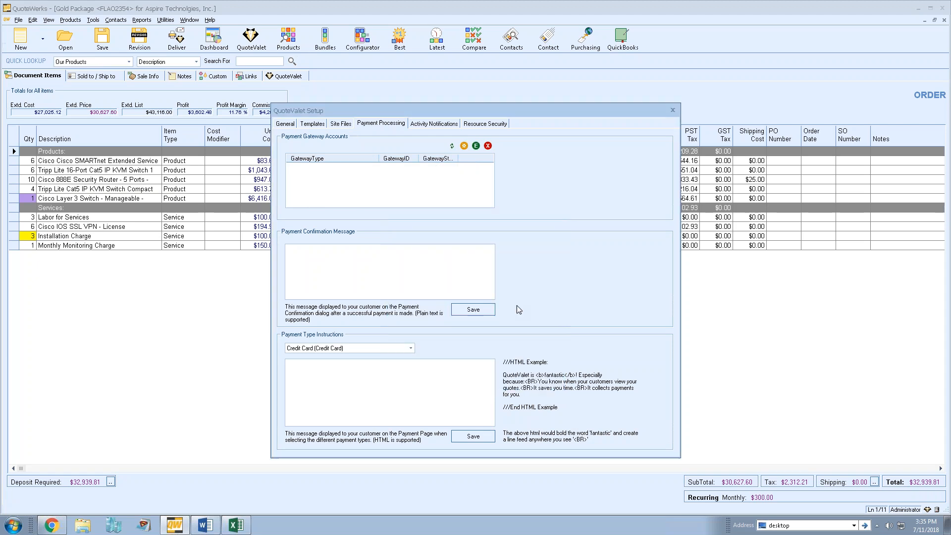
# Examine the account fields of a new Merchant Account - Echecks payment gateway using HSBC, and cancel without saving it
pyautogui.click(465, 146)
pyautogui.click(464, 200)
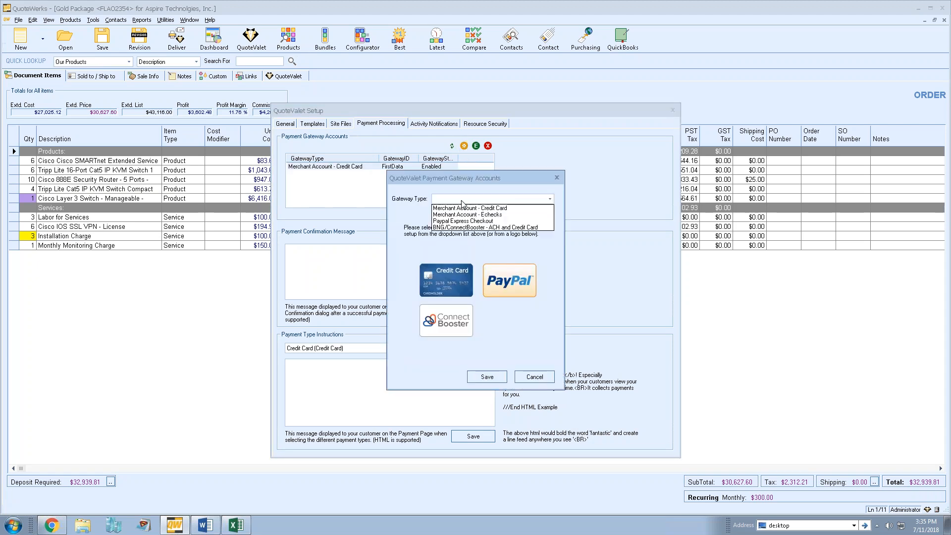
pyautogui.click(516, 215)
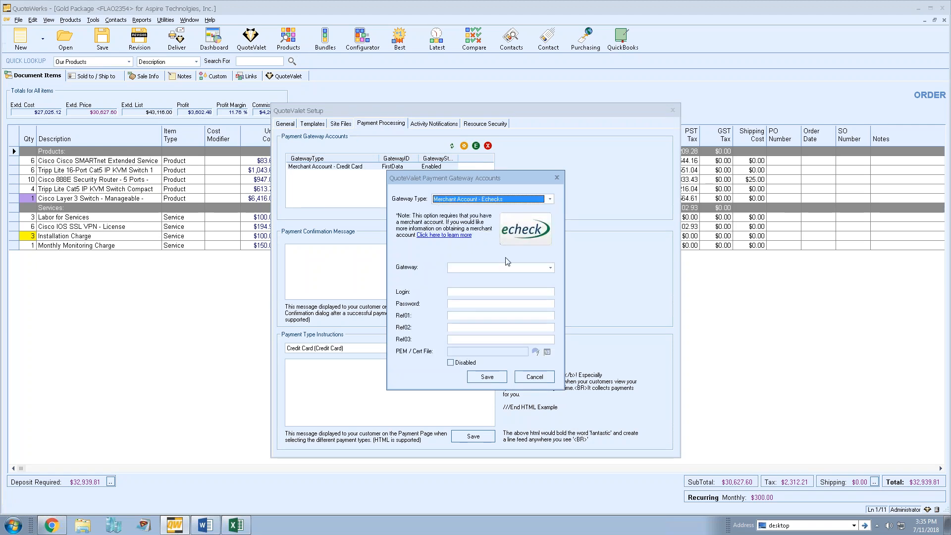
pyautogui.click(536, 267)
pyautogui.scroll(-8, 523, 305)
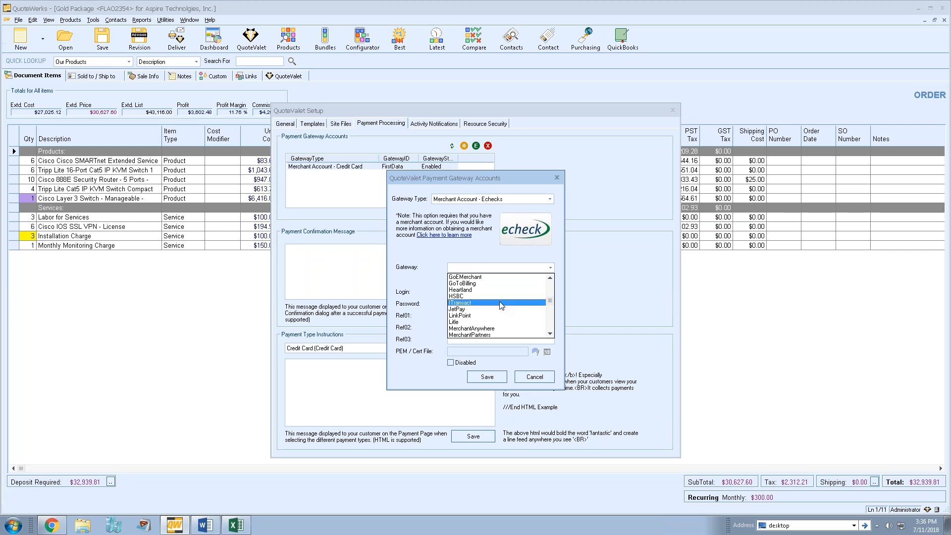
pyautogui.click(480, 297)
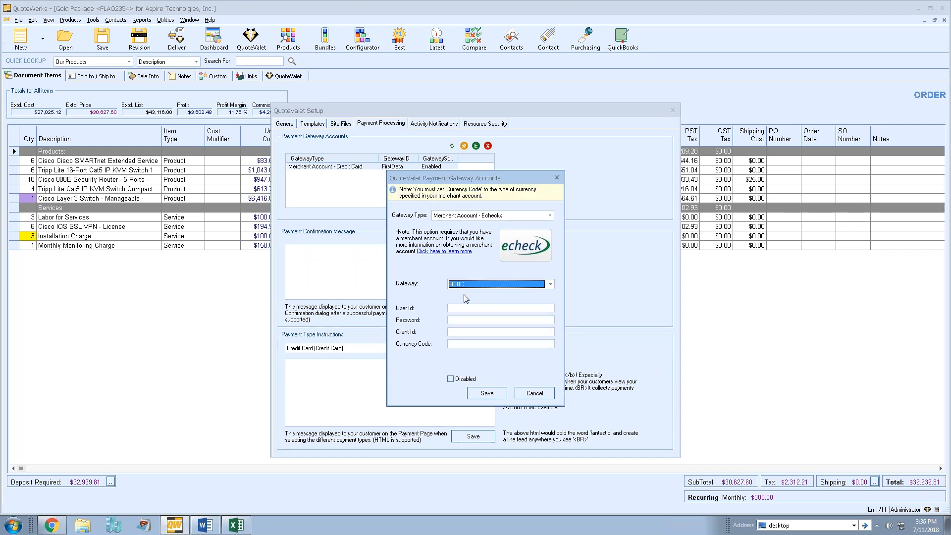
pyautogui.click(458, 320)
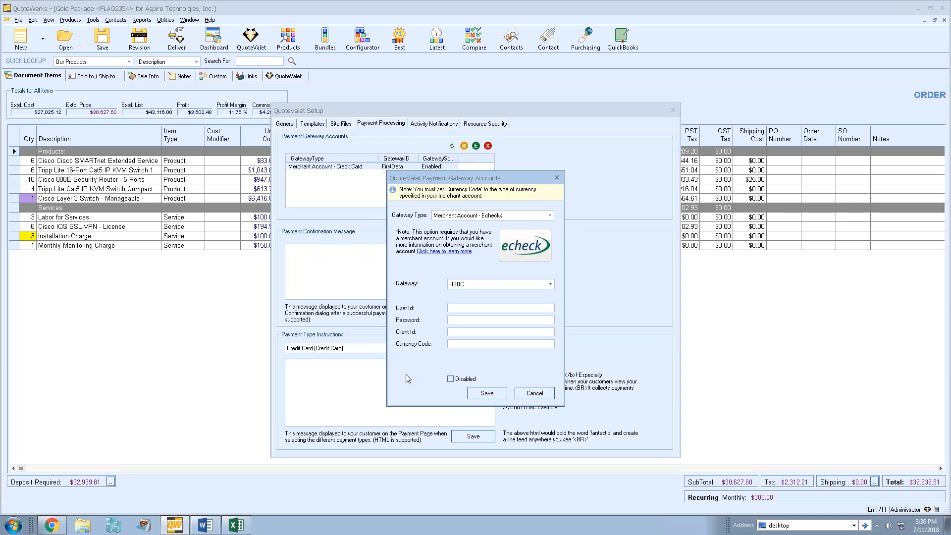
pyautogui.click(535, 393)
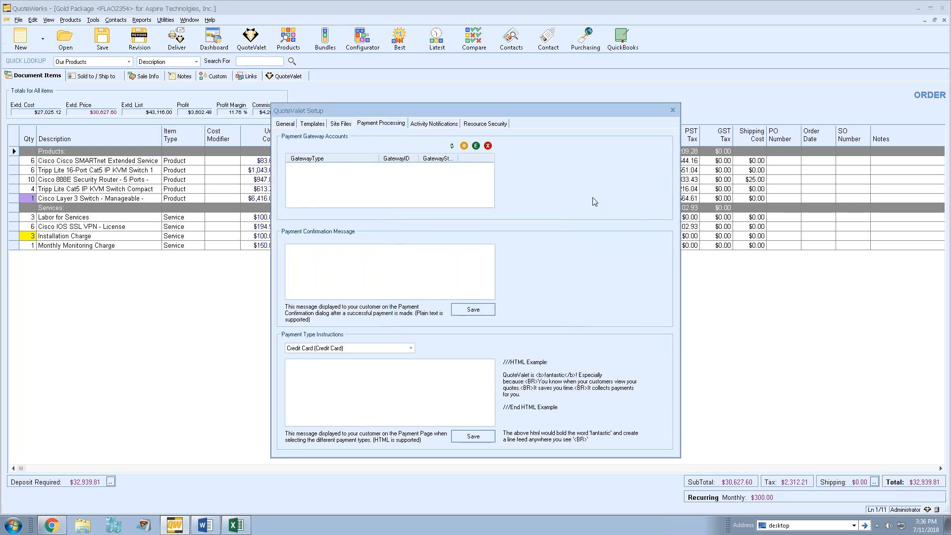
# Close QuoteValet Setup and the options, and review the order's payment options in its sale information
pyautogui.click(673, 110)
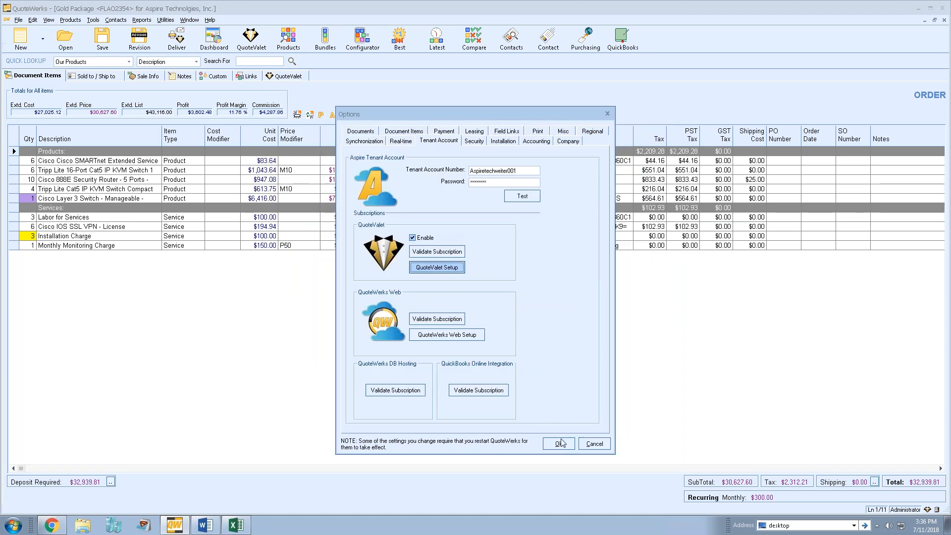
pyautogui.click(559, 443)
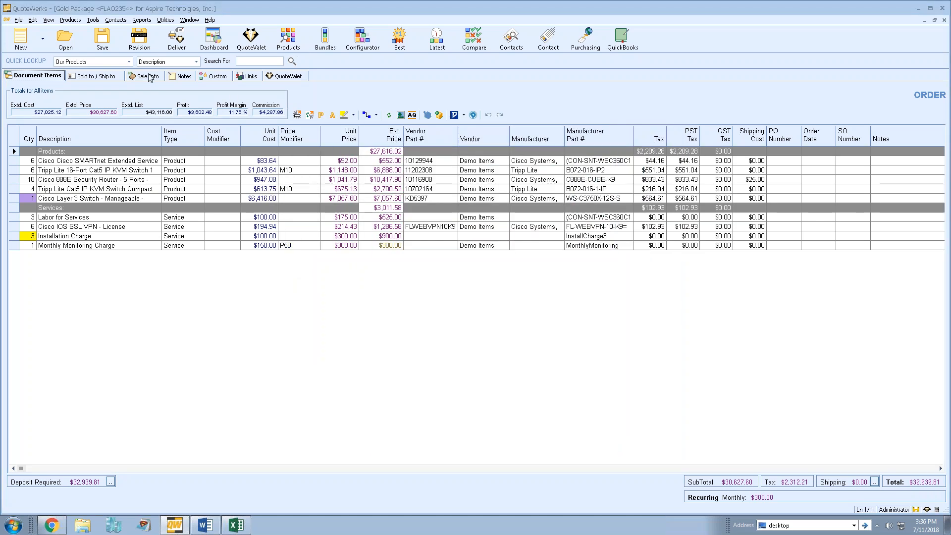
pyautogui.click(149, 76)
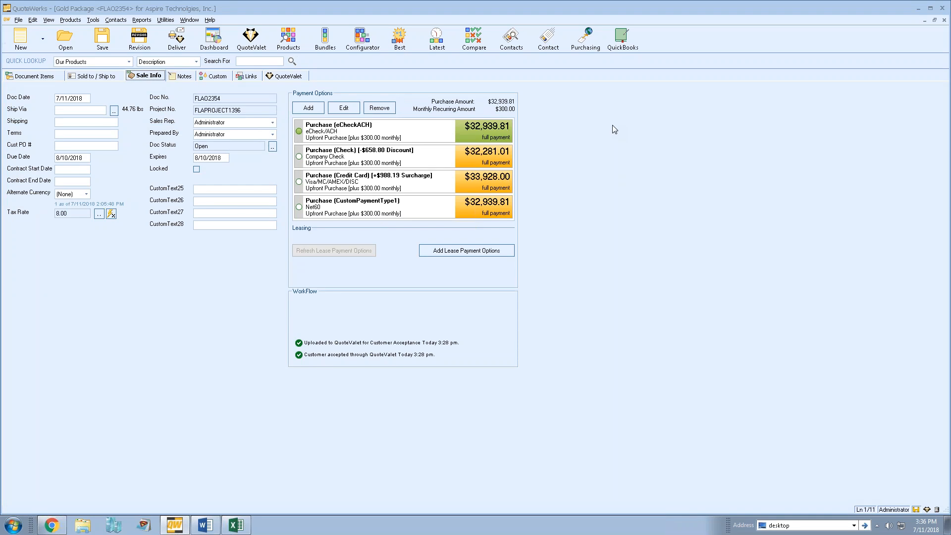
pyautogui.click(511, 137)
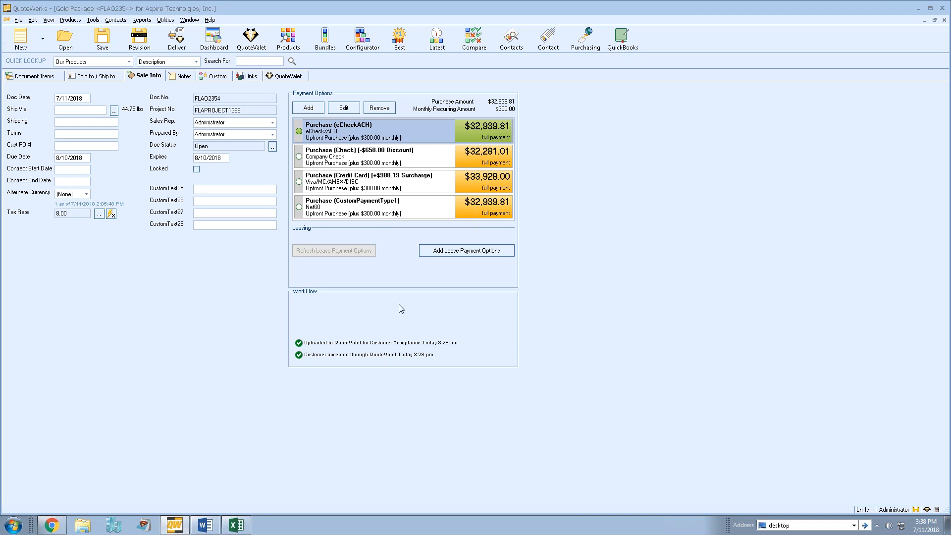
# Duplicate the Gold Package order as a new quote with status Open
pyautogui.click(18, 19)
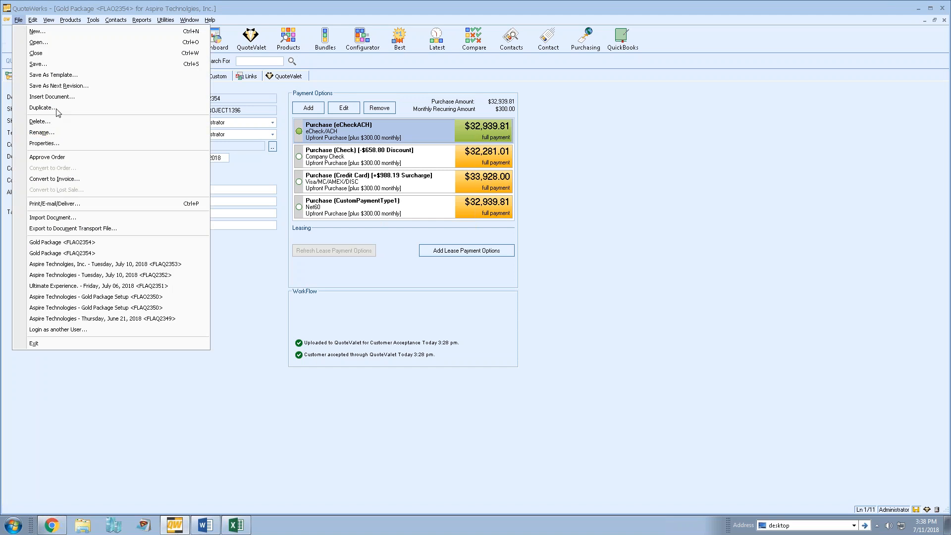
pyautogui.click(43, 107)
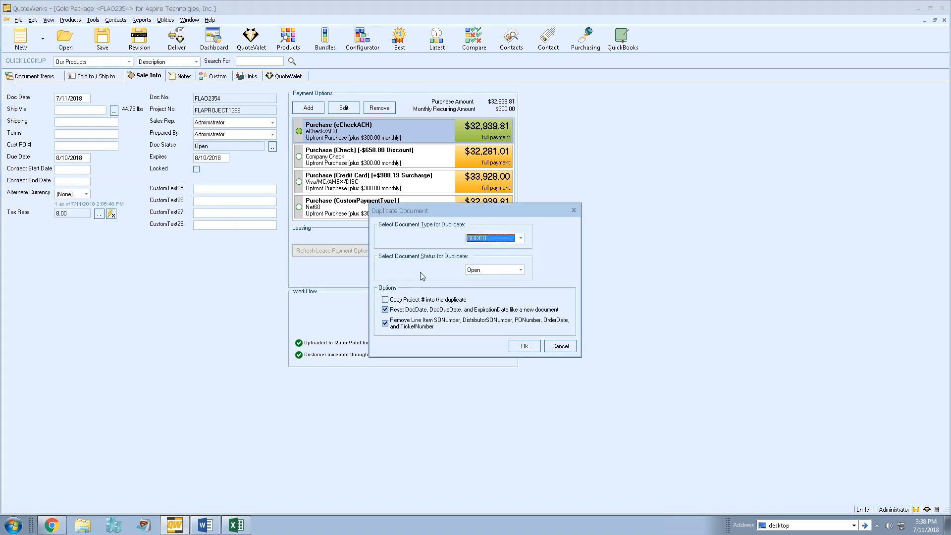
pyautogui.click(527, 345)
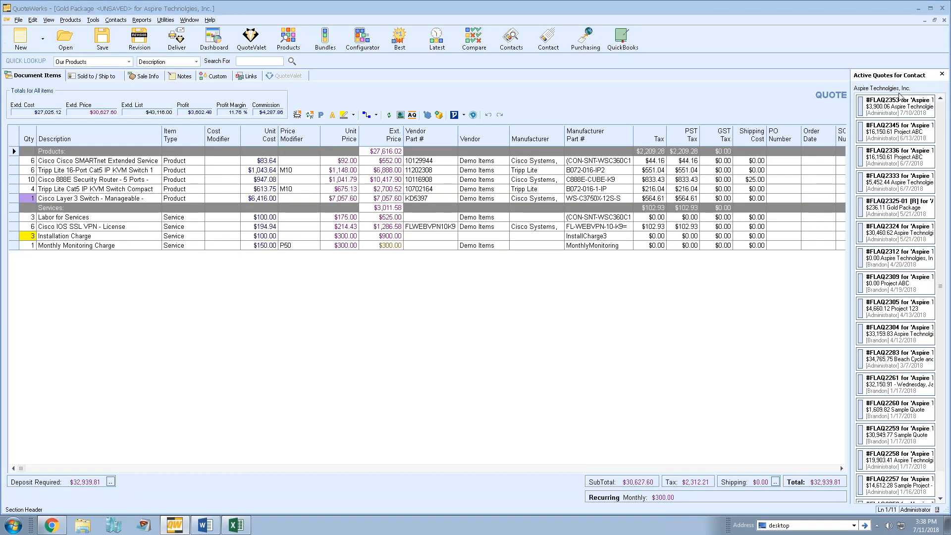
# Remove the Net60 and Visa/MC/AMEX/DISC payment options from the new quote's sale information
pyautogui.click(144, 76)
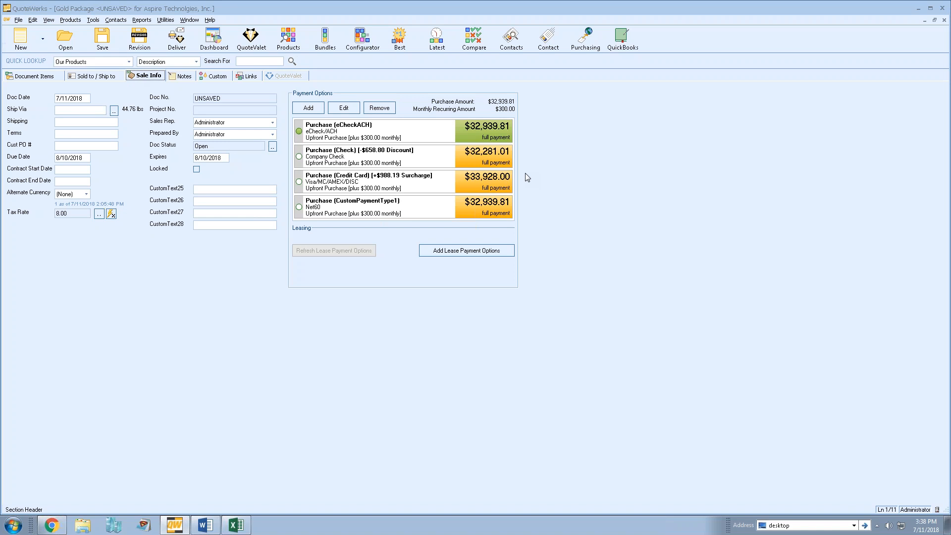
pyautogui.rightClick(409, 213)
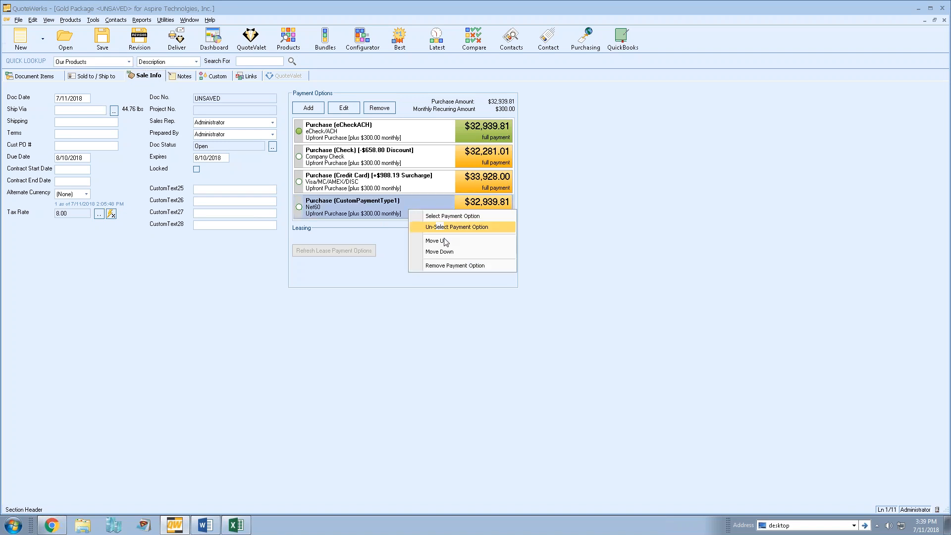
pyautogui.click(437, 267)
pyautogui.rightClick(382, 184)
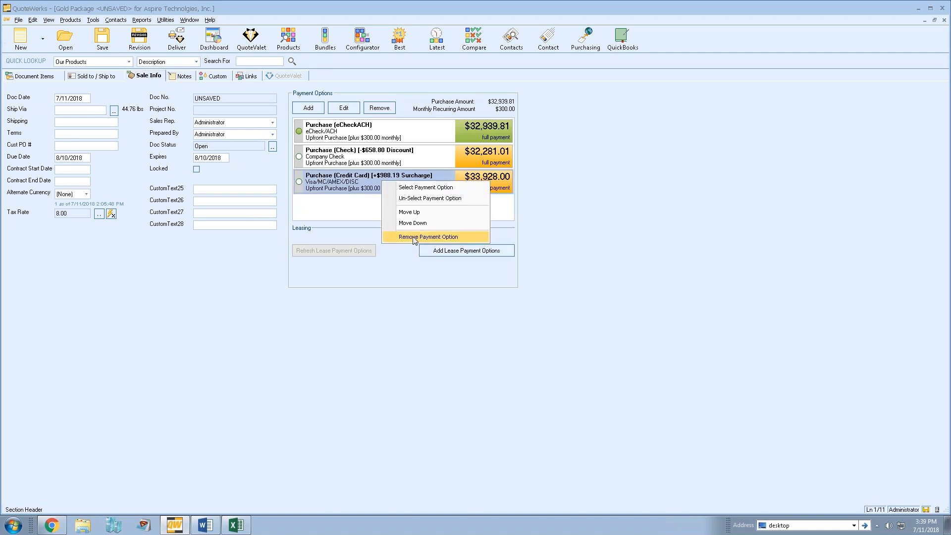
pyautogui.click(416, 237)
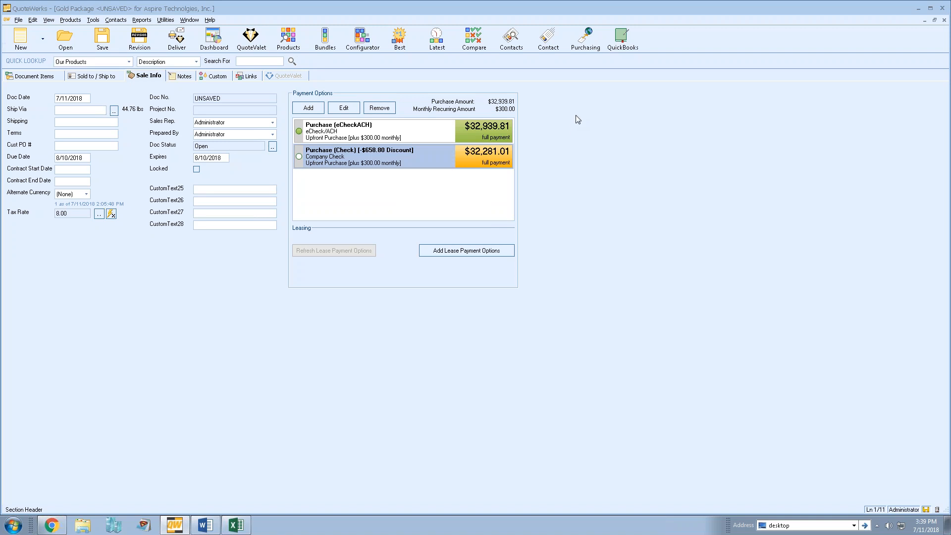
# Start adding lease payment options to the quote and choose GreatAmerica real-time as the lease provider
pyautogui.click(504, 251)
pyautogui.click(568, 313)
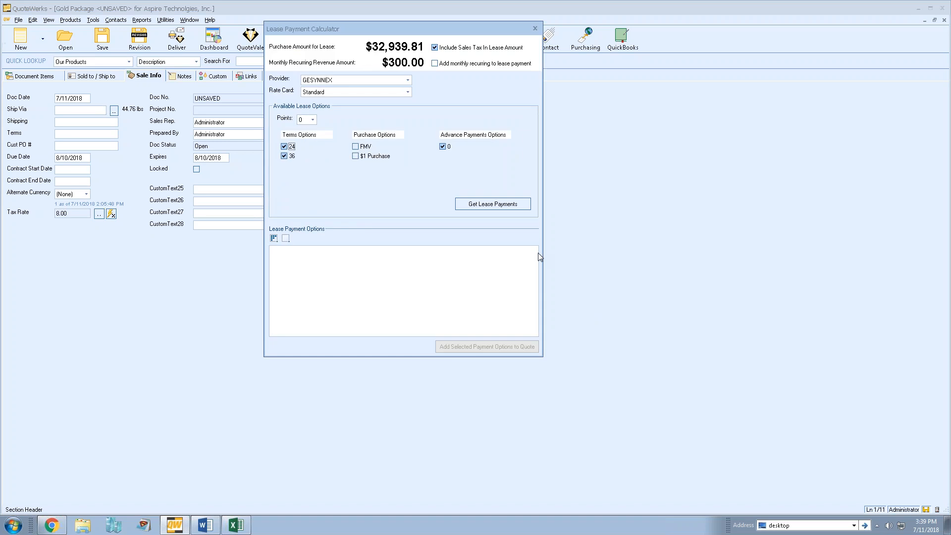
pyautogui.click(383, 80)
pyautogui.click(378, 96)
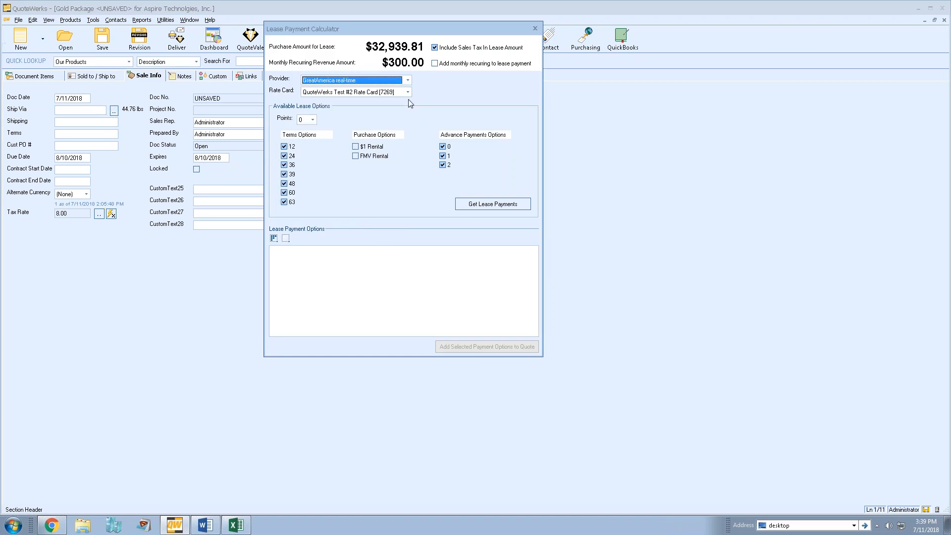
# Limit the lease to 12, 24 and 36 month terms, $1 Rental and 0 advance payments, and include the monthly recurring amount
pyautogui.click(284, 202)
pyautogui.click(283, 193)
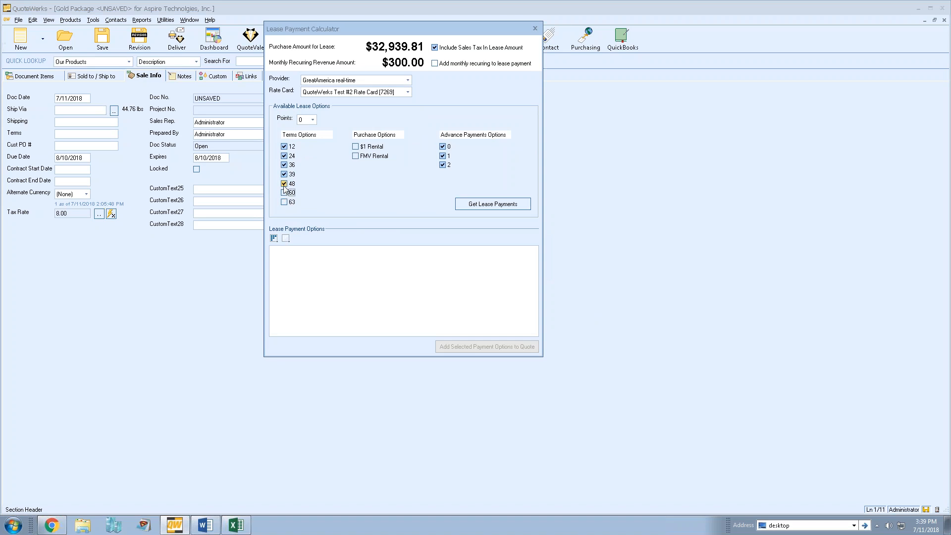
pyautogui.click(284, 184)
pyautogui.click(284, 174)
pyautogui.click(355, 147)
pyautogui.click(443, 156)
pyautogui.click(443, 165)
pyautogui.click(434, 64)
# Get the lease payments from GreatAmerica and add all of the returned payment options to the quote
pyautogui.click(489, 203)
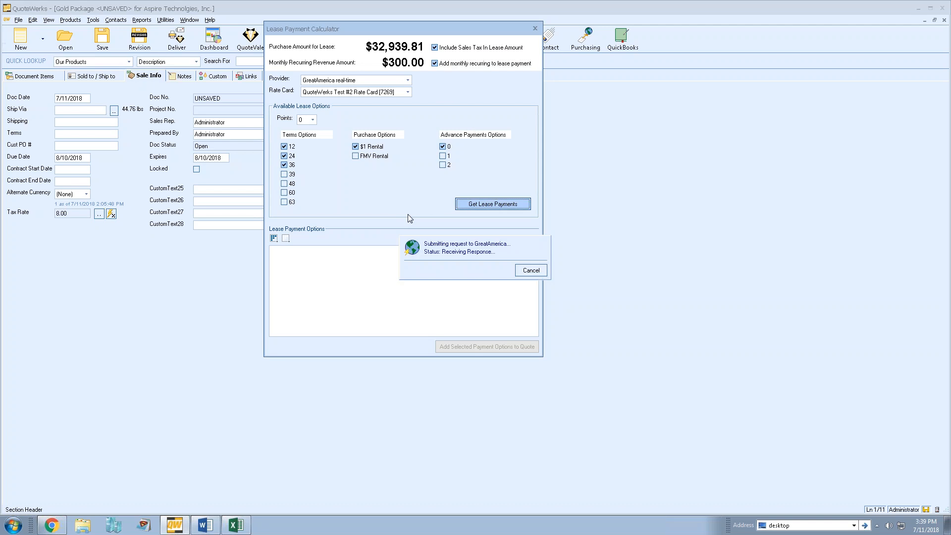
pyautogui.click(274, 239)
pyautogui.click(449, 346)
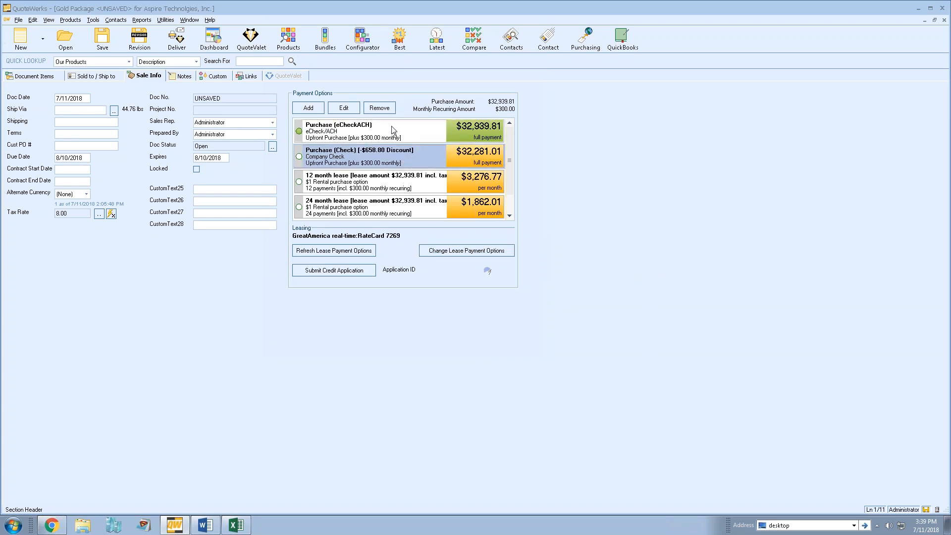
# Review the 12, 24 and 36 month lease entries among the quote's payment options
pyautogui.scroll(-1, 401, 159)
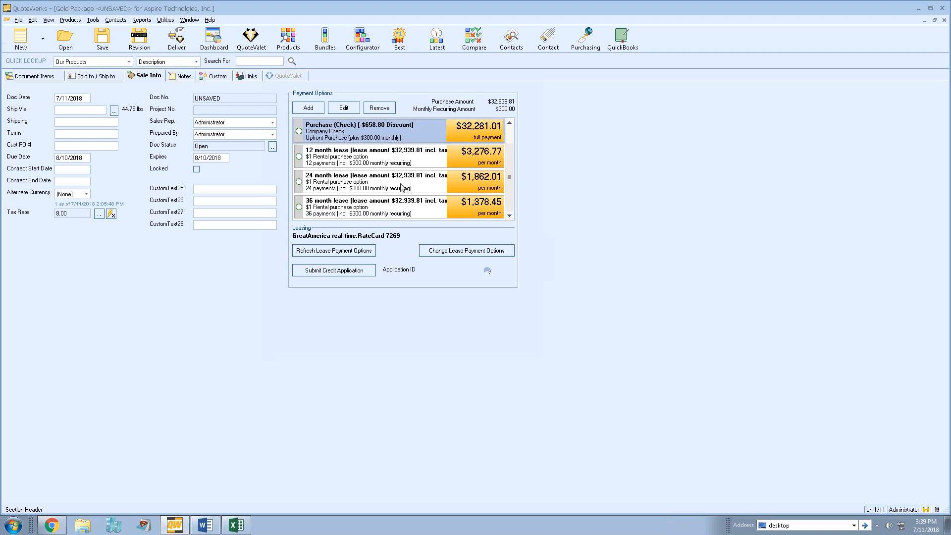
pyautogui.click(350, 161)
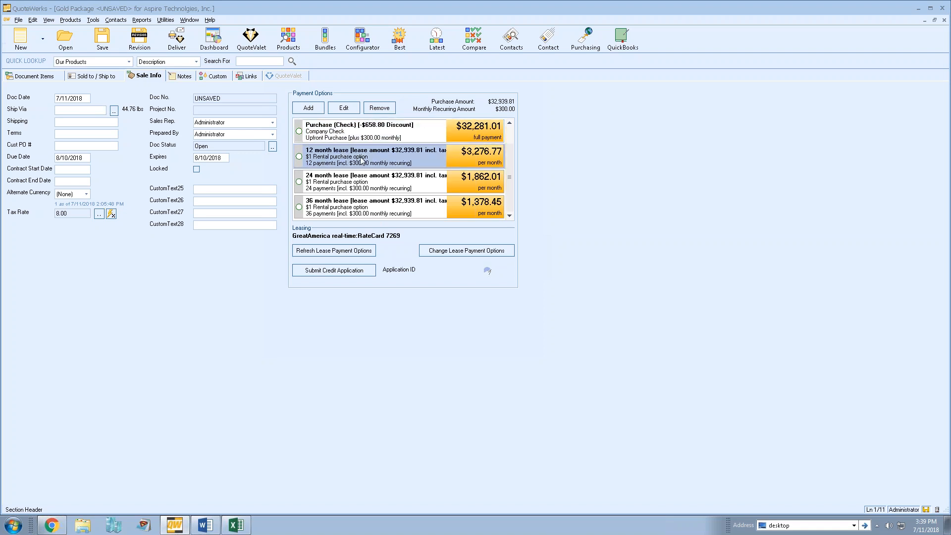
pyautogui.click(362, 187)
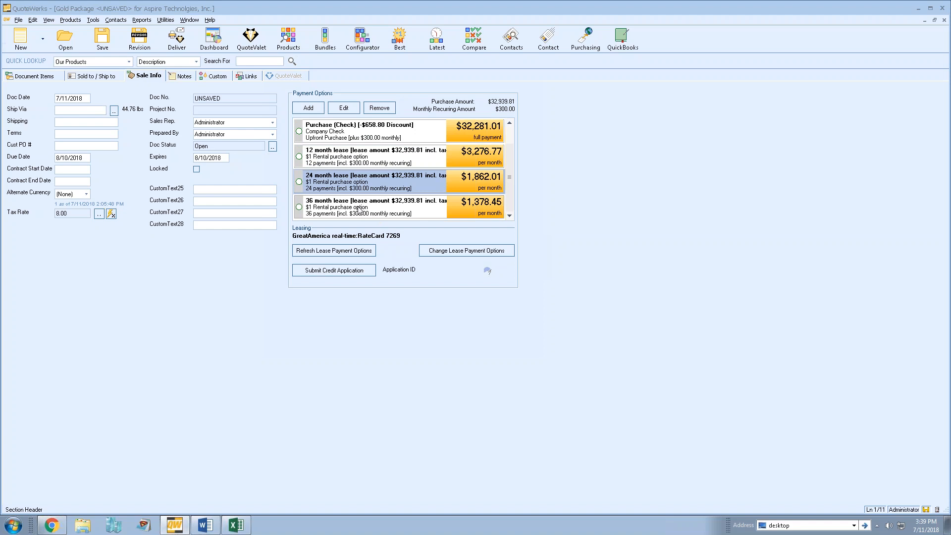
pyautogui.click(358, 208)
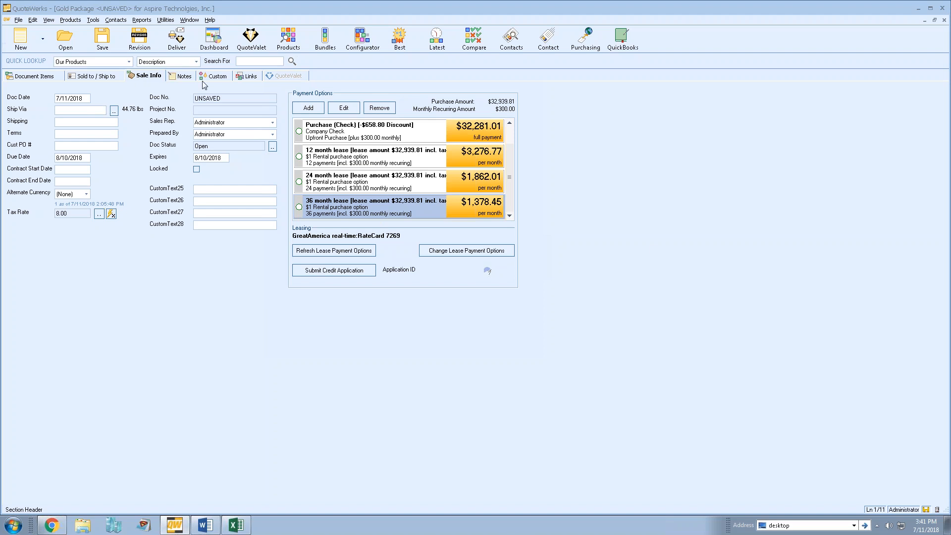
# Select the Tripp Lite 16-Port Cat5 IP KVM Switch line item, and open and close the Find Quoted Item search
pyautogui.click(44, 75)
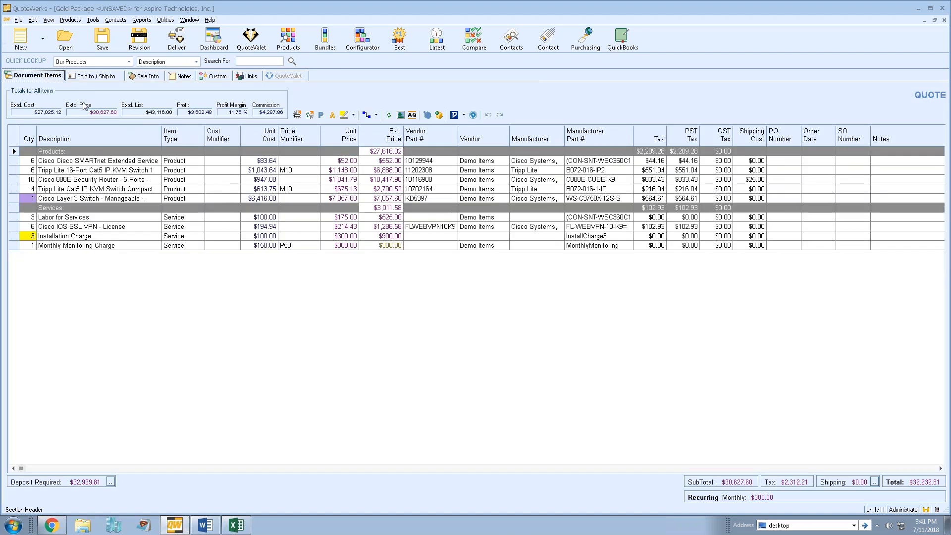
pyautogui.moveTo(13, 165); pyautogui.dragTo(13, 166)
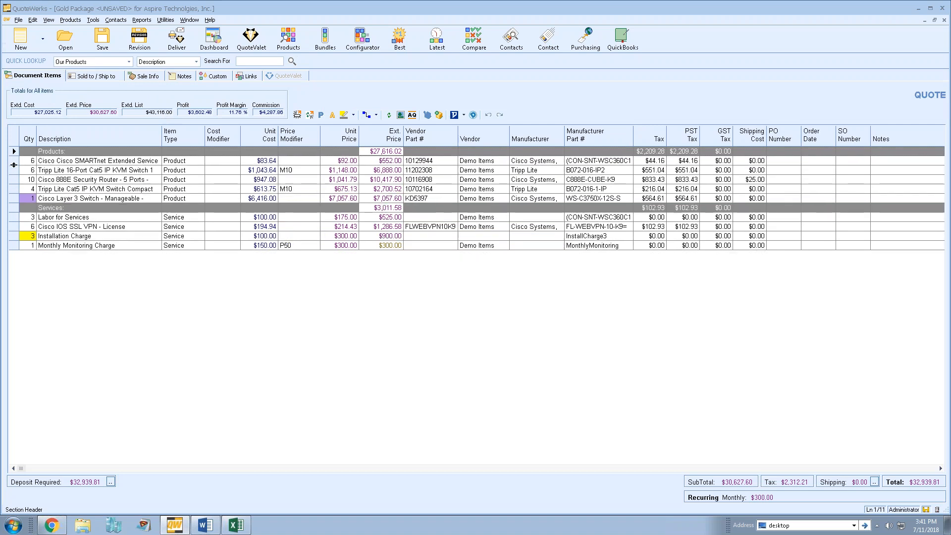
pyautogui.click(23, 166)
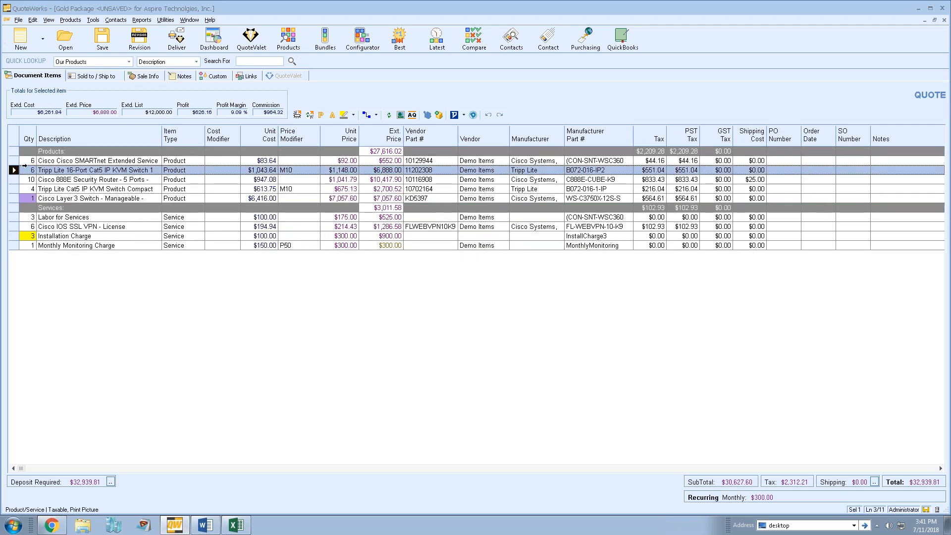
pyautogui.click(94, 20)
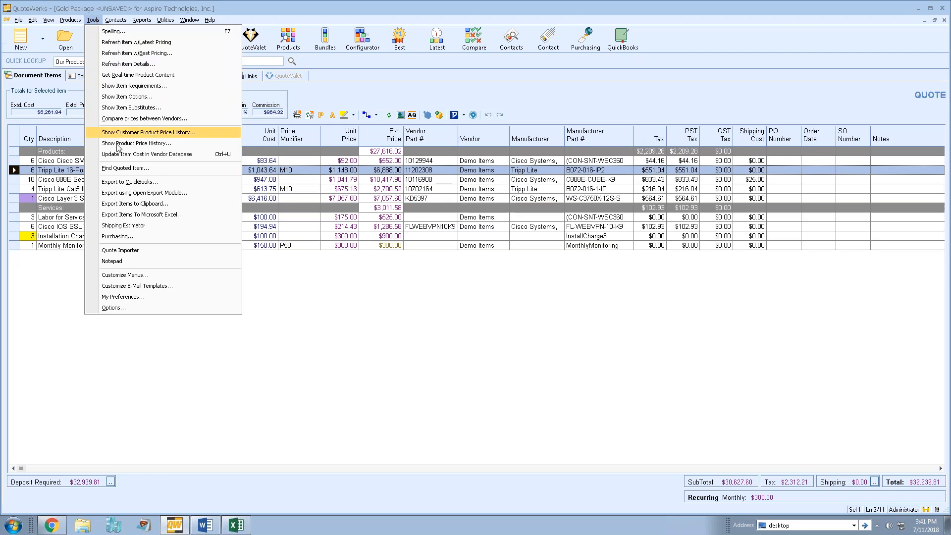
pyautogui.click(179, 167)
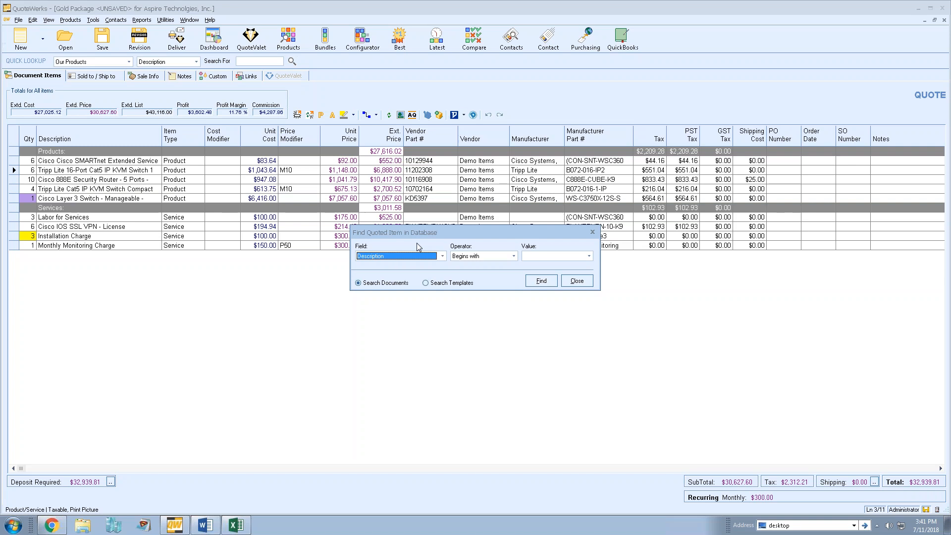
pyautogui.click(576, 280)
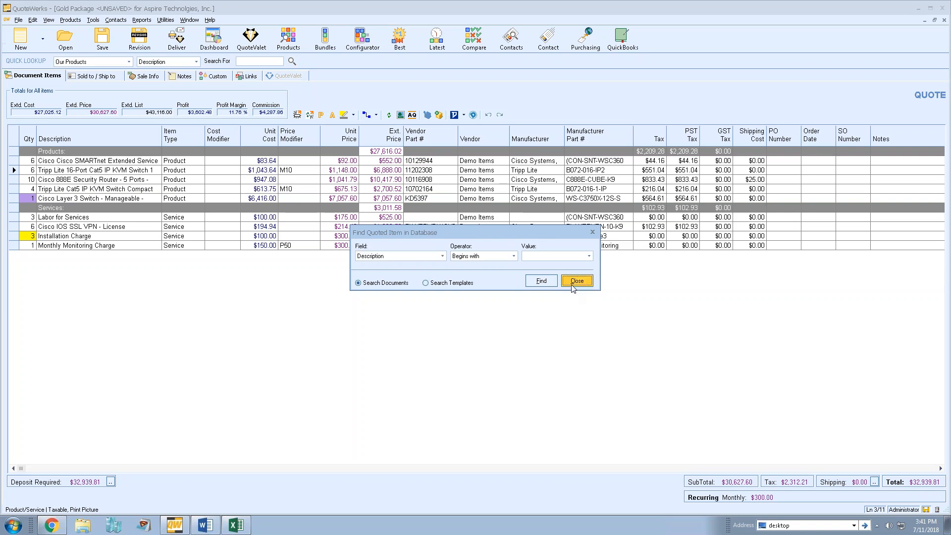
# Show the customer product price history for the Tripp Lite 16-Port Cat5 IP KVM Switch line item
pyautogui.click(102, 172)
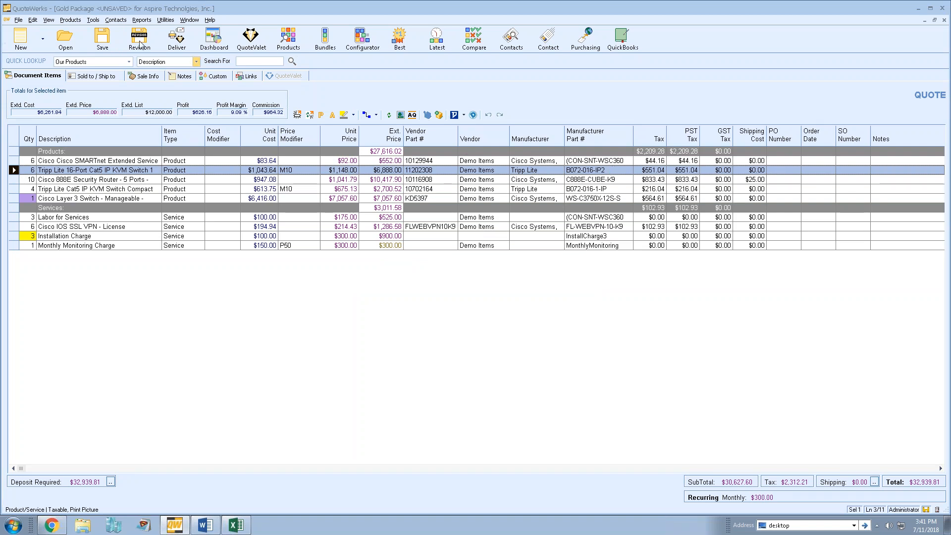
pyautogui.click(96, 20)
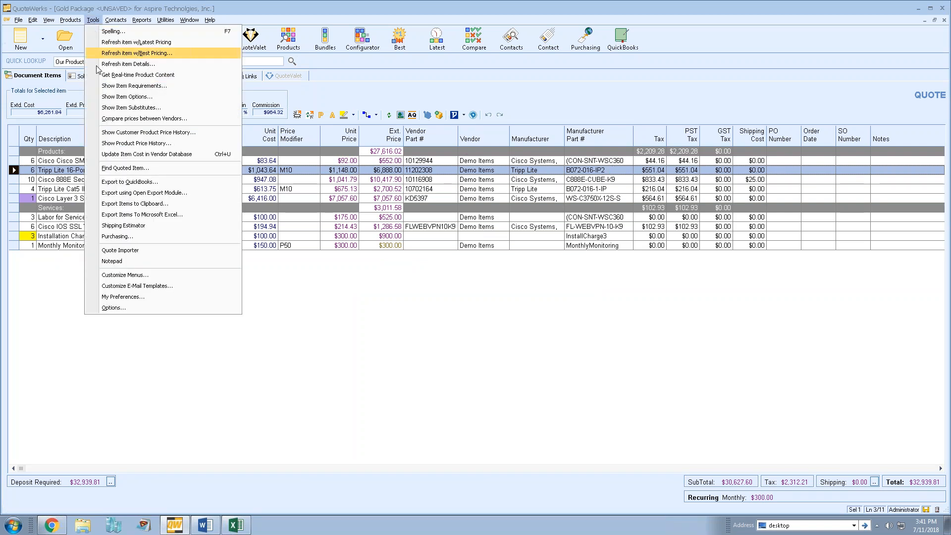
pyautogui.click(206, 138)
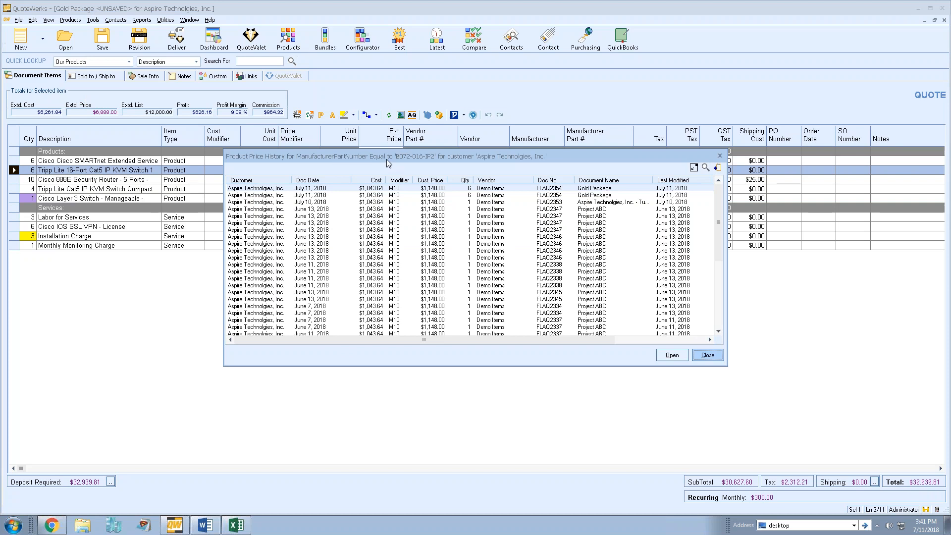
# Close the customer price history and show the product price history across all customers for the same Tripp Lite item
pyautogui.moveTo(490, 158); pyautogui.dragTo(521, 190)
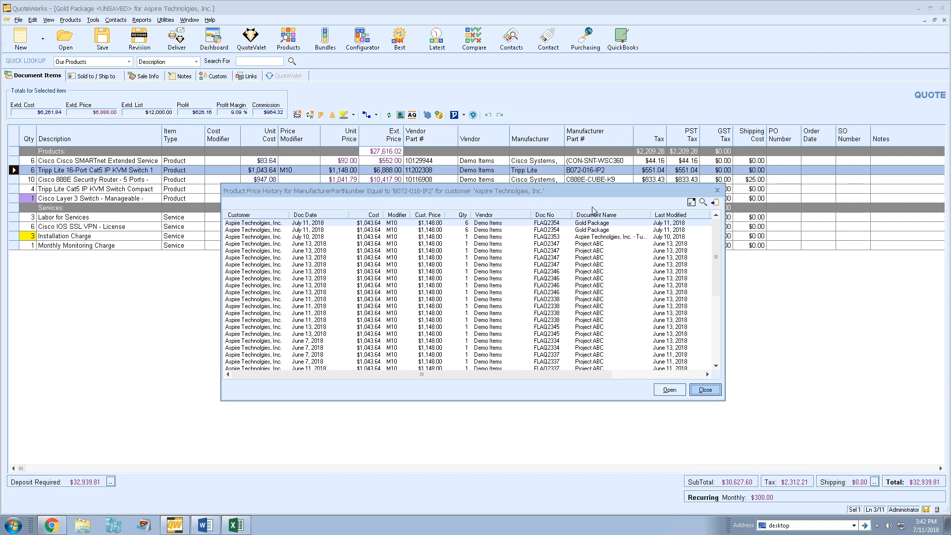
pyautogui.moveTo(546, 375); pyautogui.dragTo(375, 360)
pyautogui.click(705, 390)
pyautogui.click(94, 20)
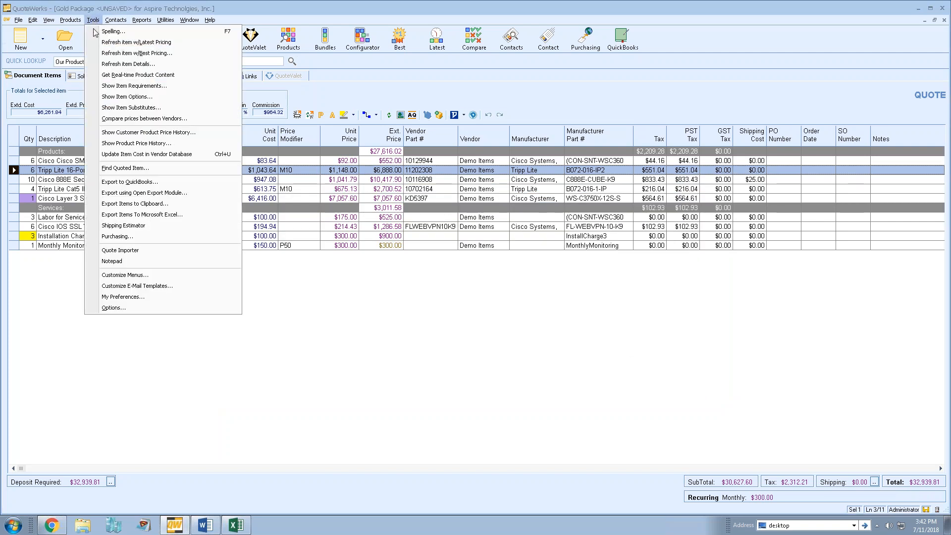
pyautogui.click(152, 144)
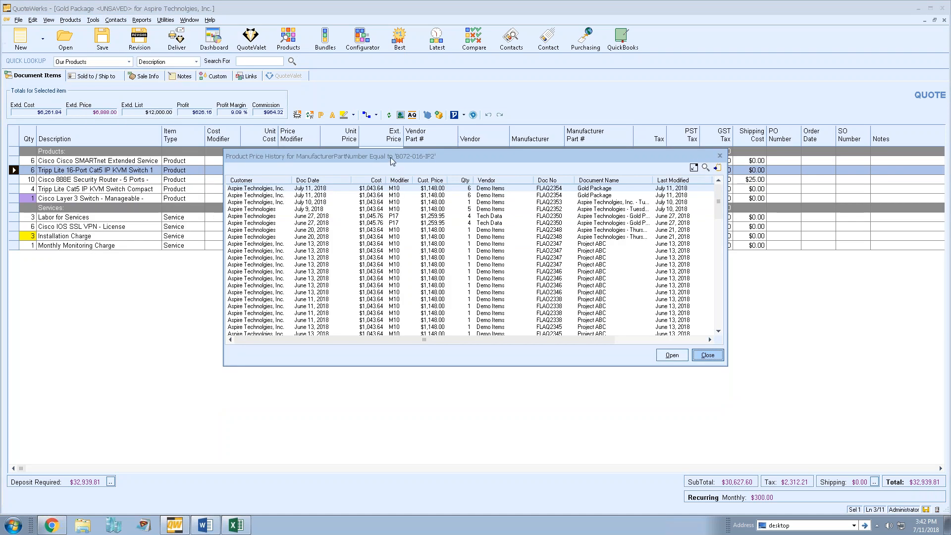
pyautogui.moveTo(406, 154); pyautogui.dragTo(399, 202)
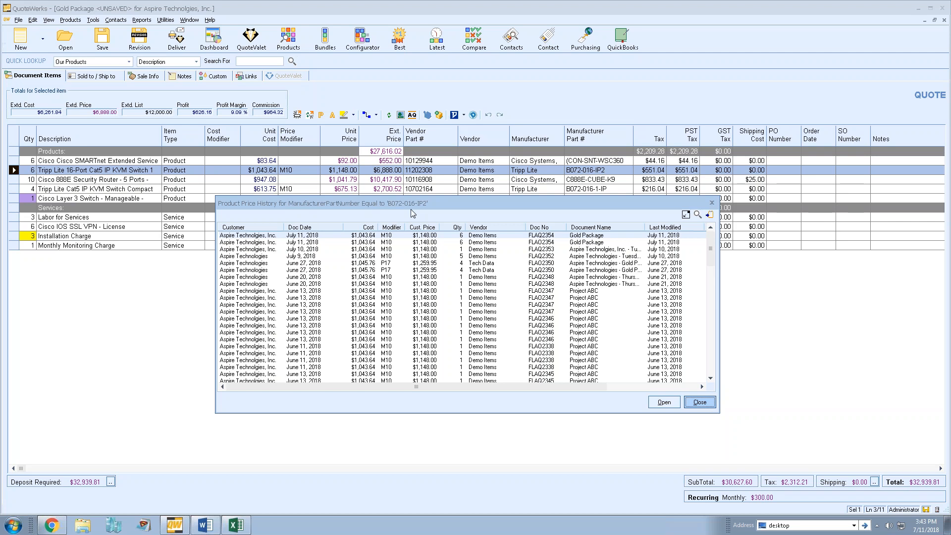
# Export the product price history list to the clipboard and switch to the blank Excel workbook
pyautogui.click(710, 215)
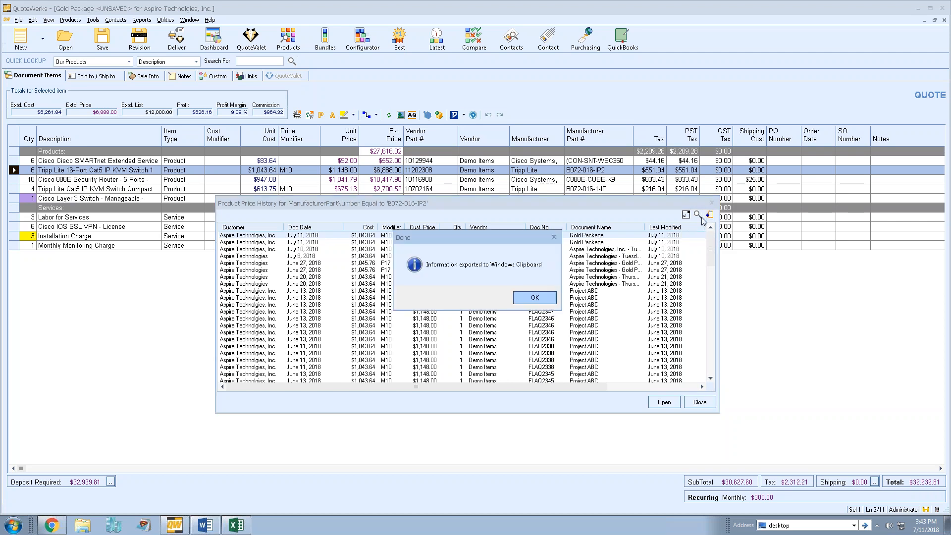
pyautogui.click(535, 298)
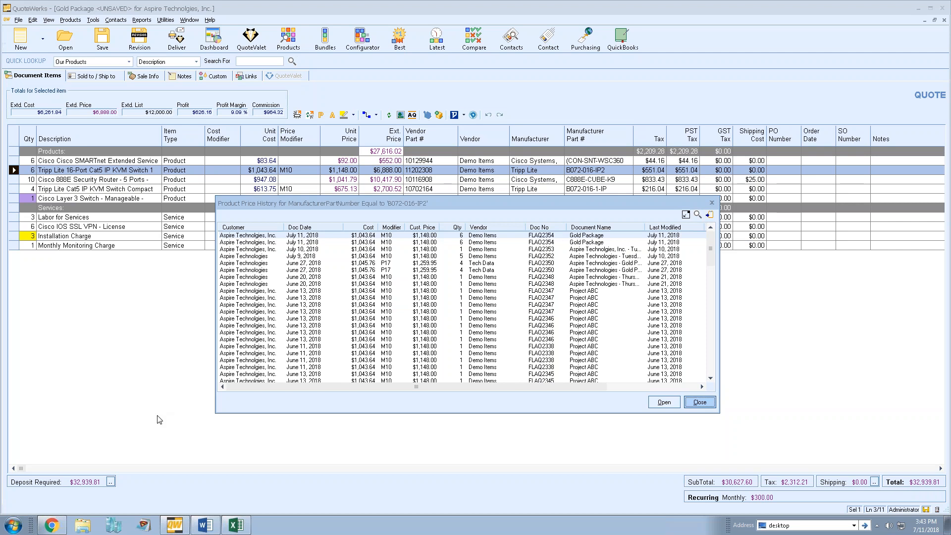
pyautogui.click(236, 526)
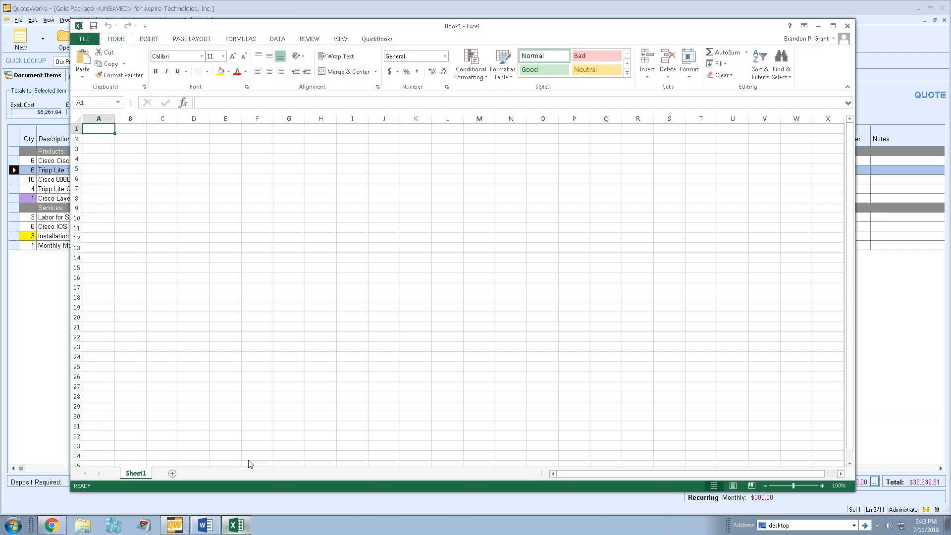
# Paste the exported price history at cell A1 and widen column A to fit the company names
pyautogui.rightClick(101, 128)
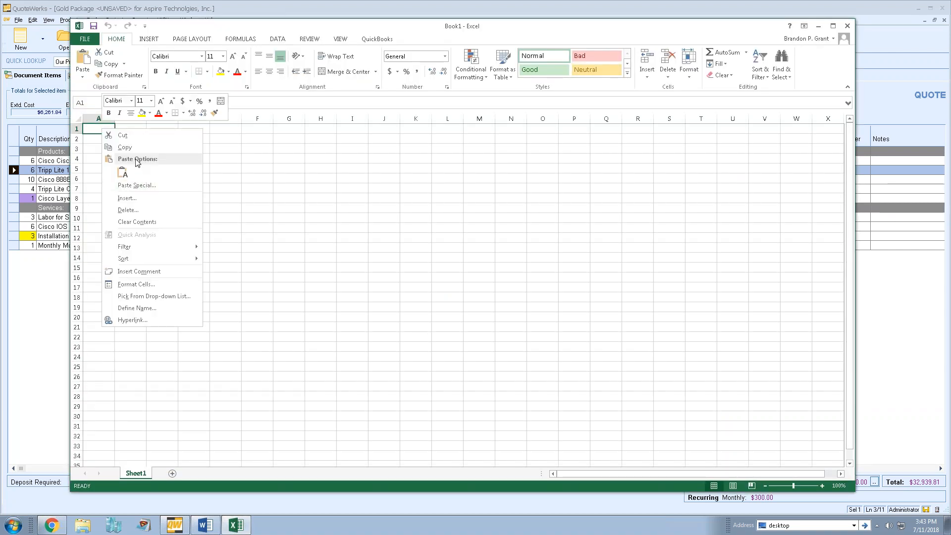
pyautogui.press('Escape')
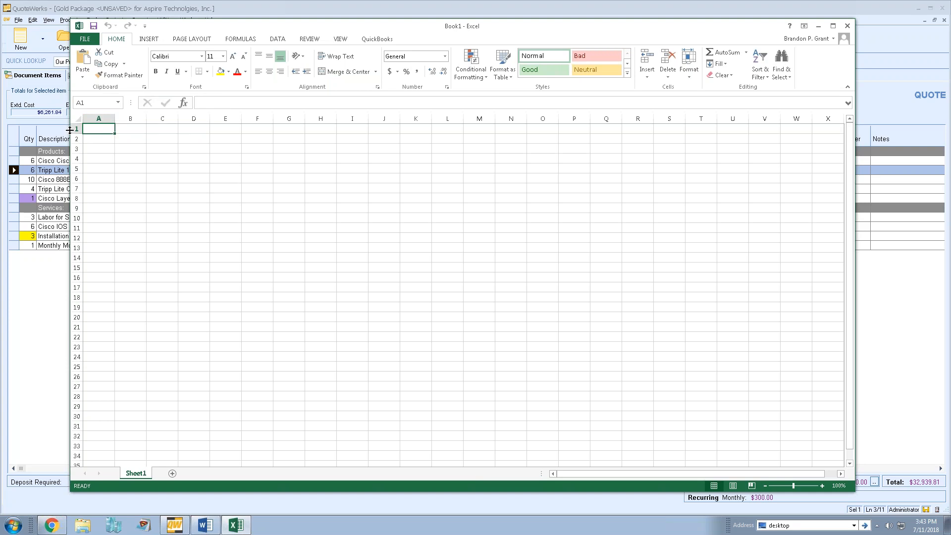
pyautogui.hotkey('ctrl', 'v')
pyautogui.click(655, 186)
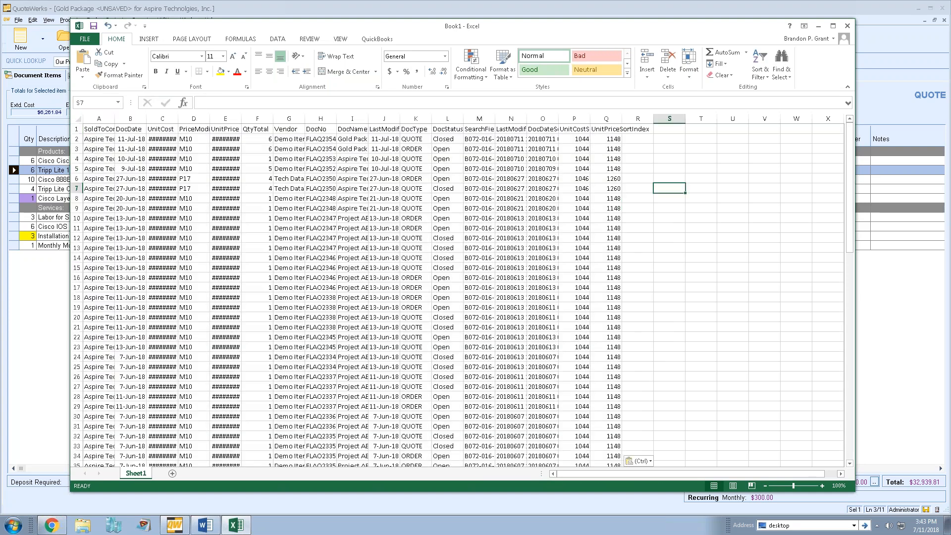
pyautogui.moveTo(115, 121); pyautogui.dragTo(130, 120)
pyautogui.doubleClick(130, 120)
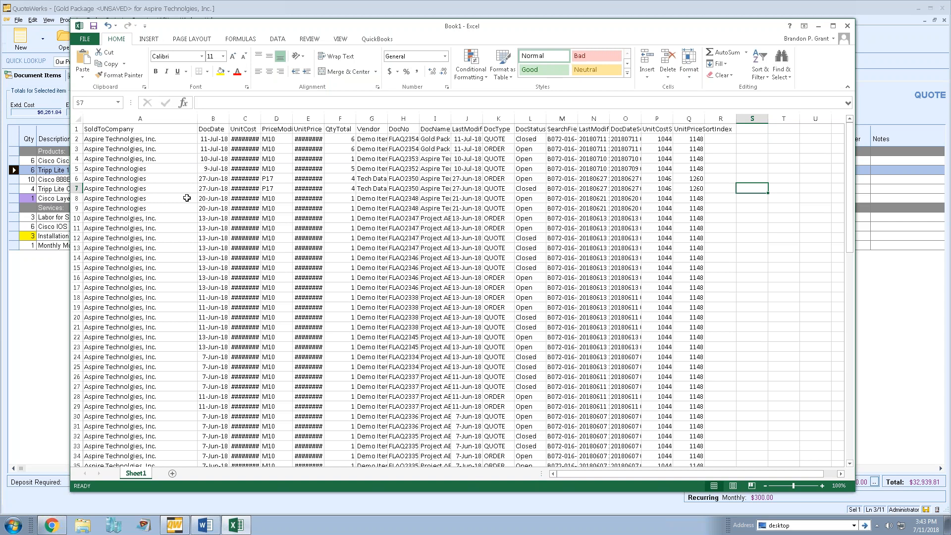
# Return to the product price history in QuoteWerks and sort the list by vendor
pyautogui.click(53, 312)
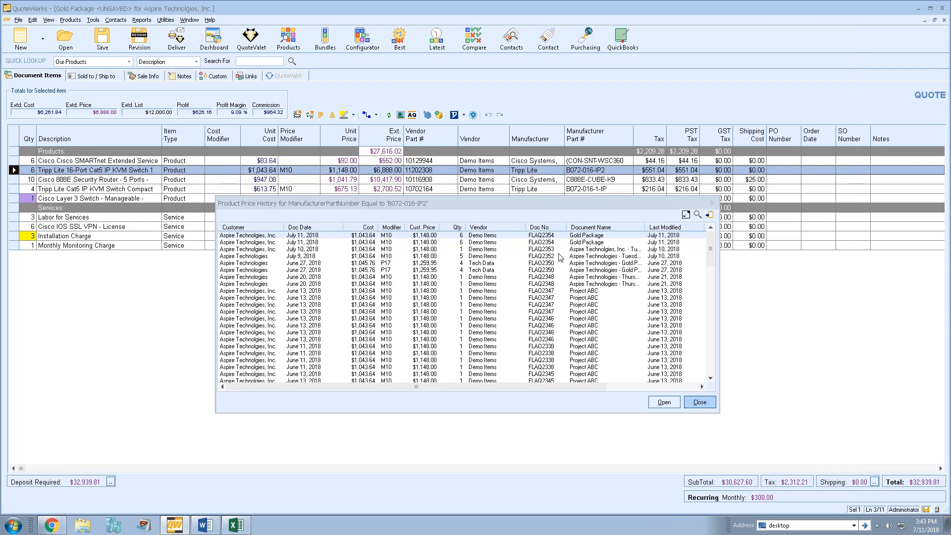
pyautogui.click(492, 230)
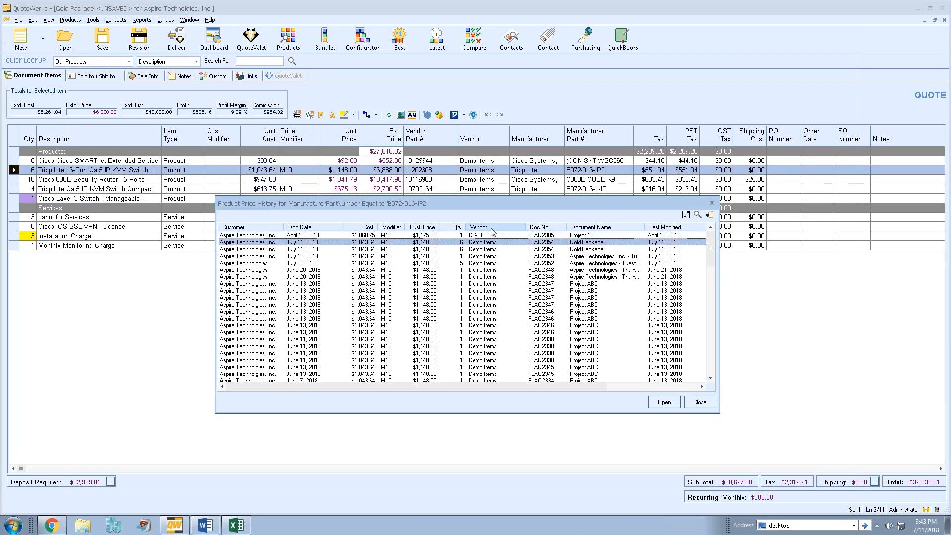
pyautogui.click(492, 230)
pyautogui.click(493, 231)
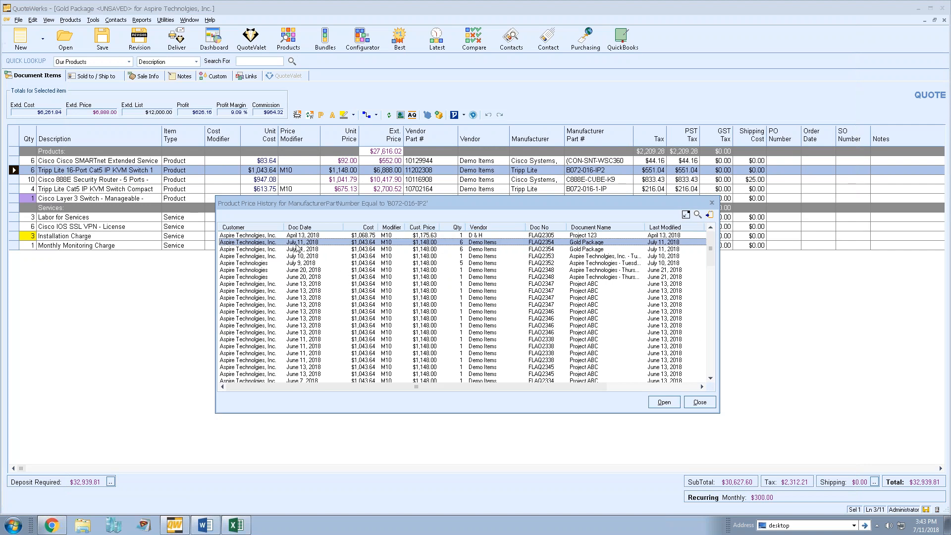
# Open the quoted item search from the price history and examine the fields available for searching, keeping Description
pyautogui.click(698, 214)
pyautogui.moveTo(441, 232); pyautogui.dragTo(395, 218)
pyautogui.click(394, 241)
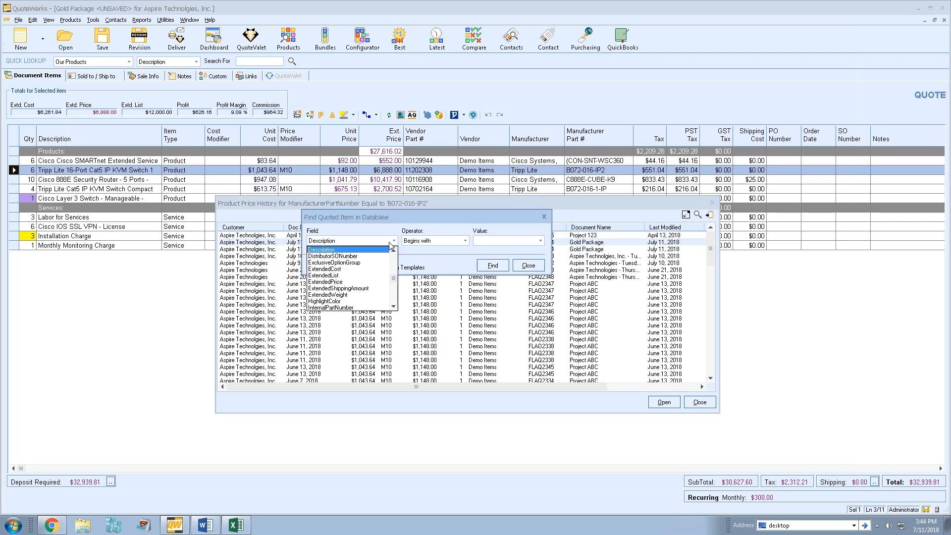
pyautogui.scroll(2, 405, 252)
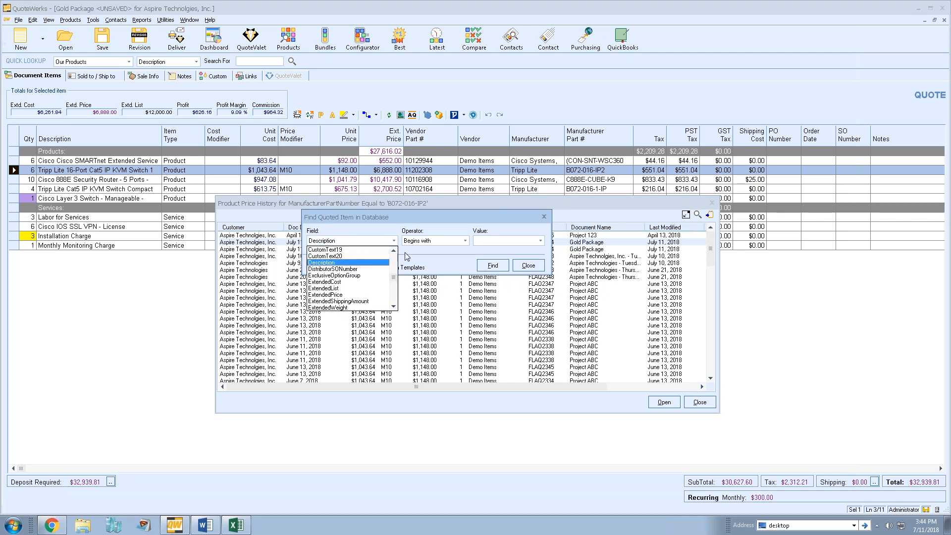
pyautogui.click(416, 253)
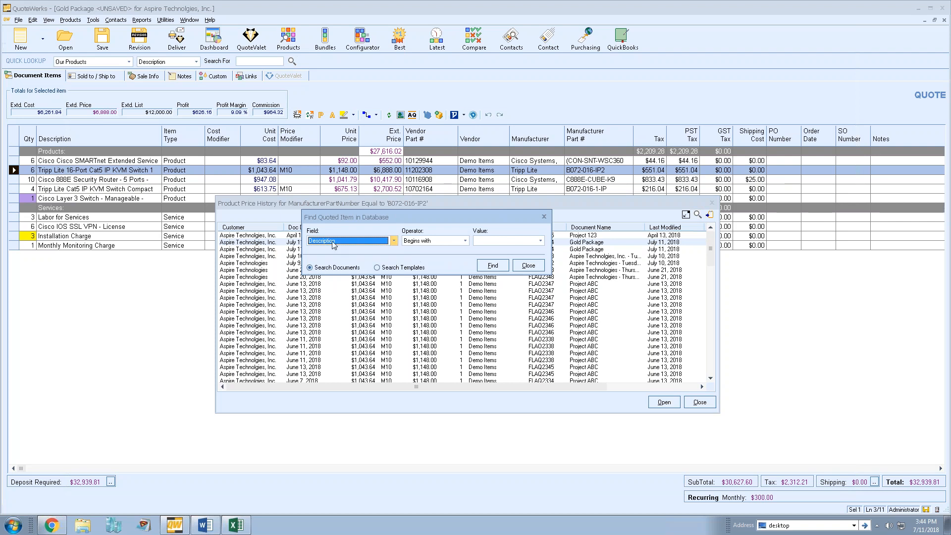
# Try a Description search with the Contains operator and the text "sddjkajd", clear it, and close the search and price history
pyautogui.click(435, 241)
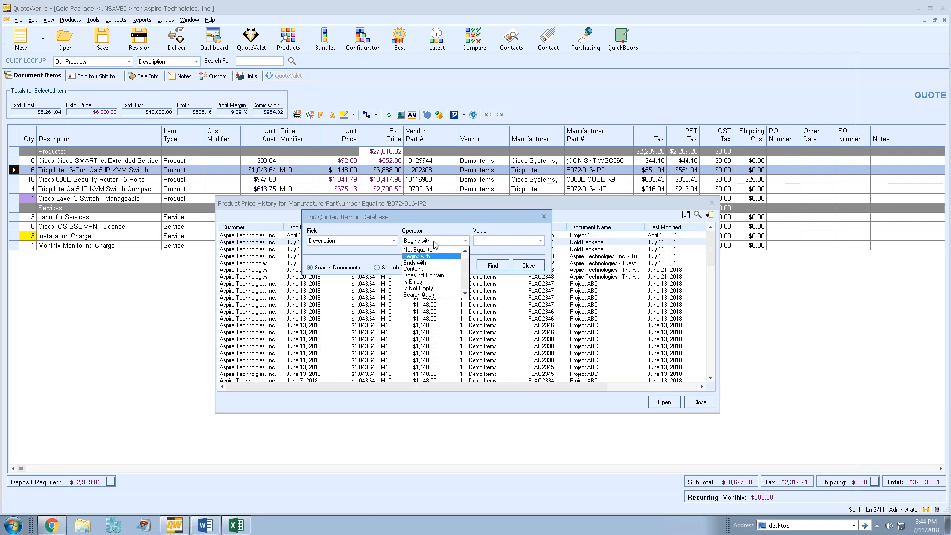
pyautogui.click(431, 269)
pyautogui.write('sddjkajd')
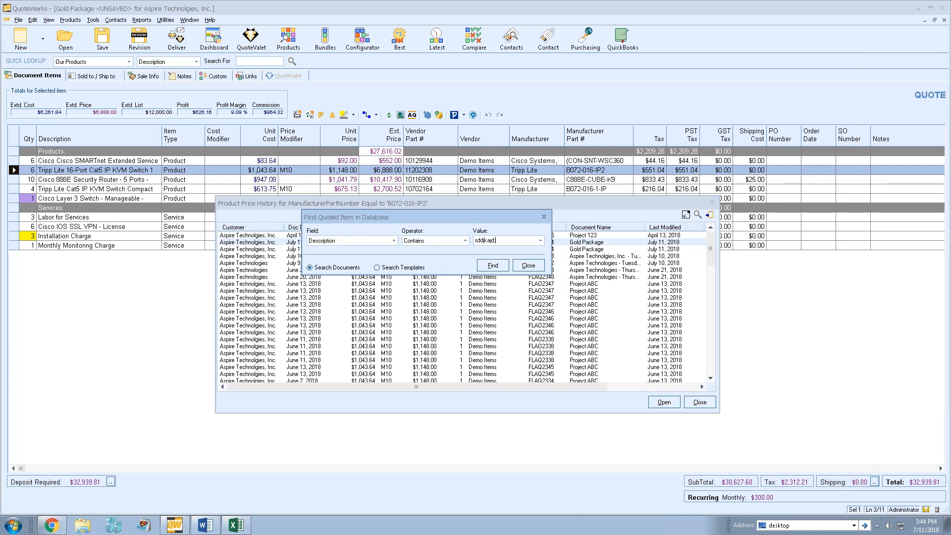
pyautogui.press('BackSpace')
pyautogui.press('BackSpace')
pyautogui.press('BackSpace')
pyautogui.press('BackSpace')
pyautogui.press('BackSpace')
pyautogui.press('BackSpace')
pyautogui.press('BackSpace')
pyautogui.press('BackSpace')
pyautogui.click(538, 268)
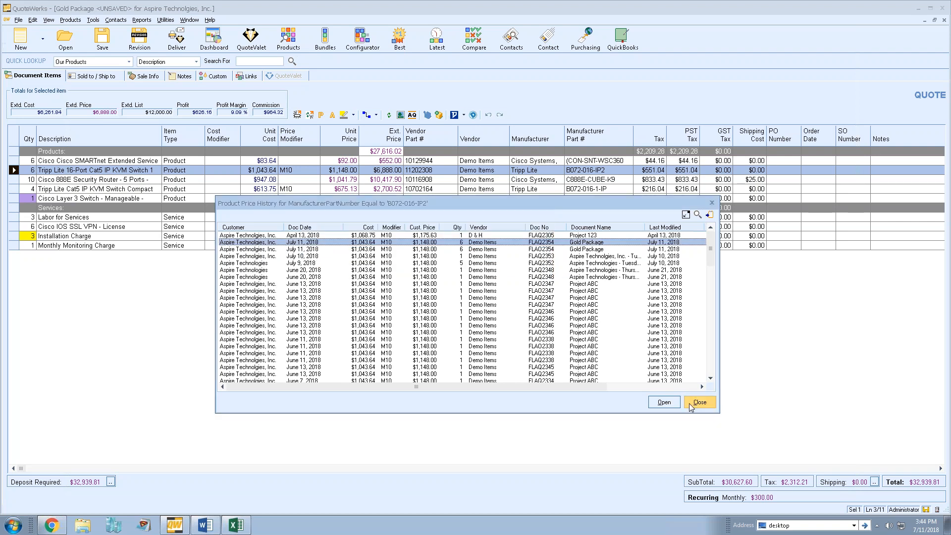
pyautogui.click(689, 403)
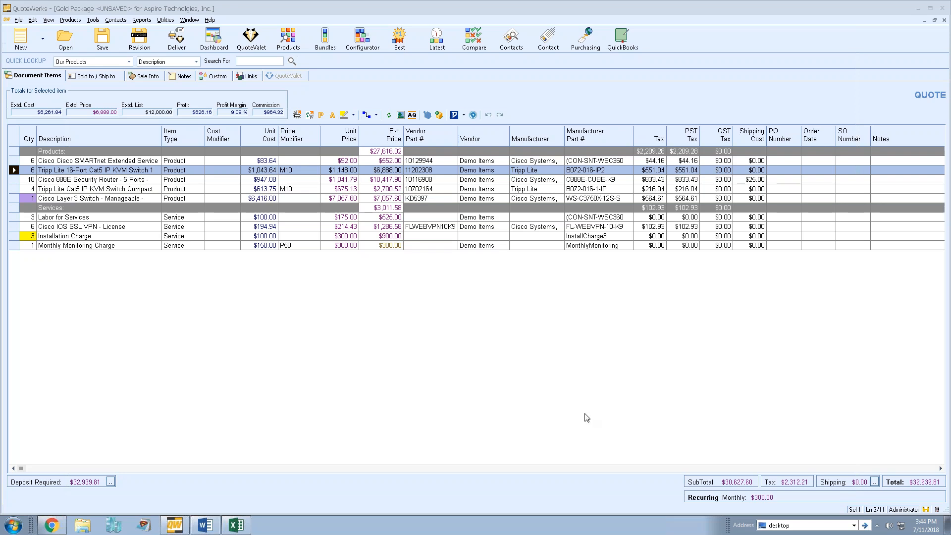
# View the full description of the Tripp Lite 16-Port Cat5 IP KVM Switch line item in the Zoom window and cancel without changes
pyautogui.click(181, 171)
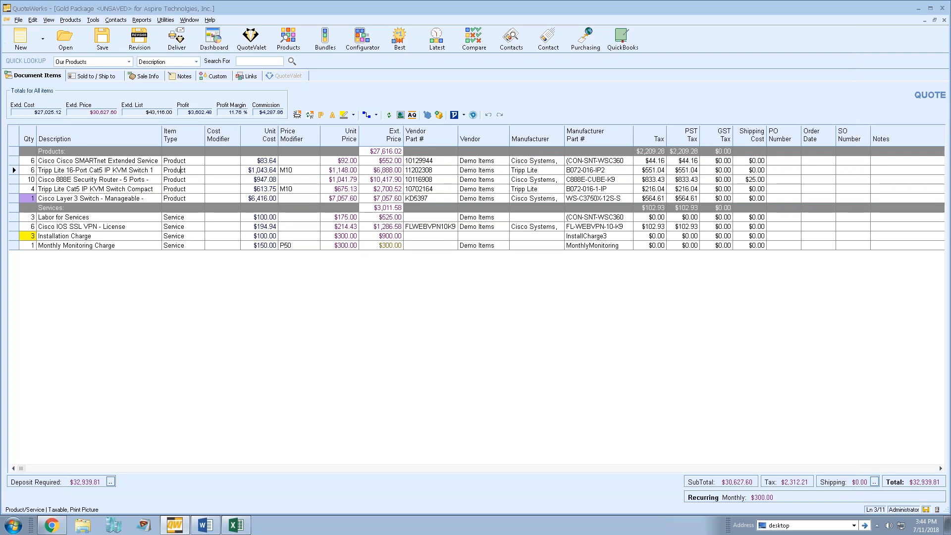
pyautogui.click(87, 170)
pyautogui.moveTo(39, 171); pyautogui.dragTo(158, 170)
pyautogui.doubleClick(129, 170)
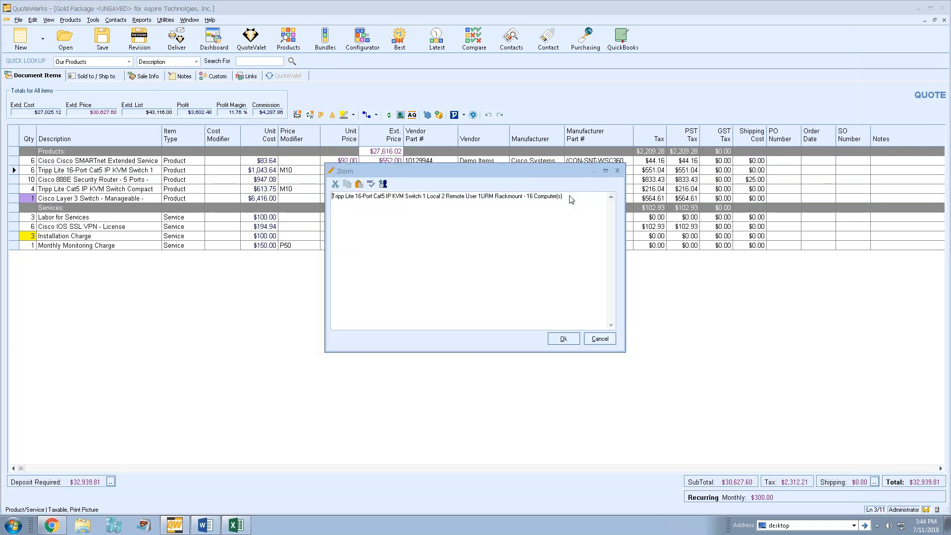
pyautogui.moveTo(568, 197); pyautogui.dragTo(261, 188)
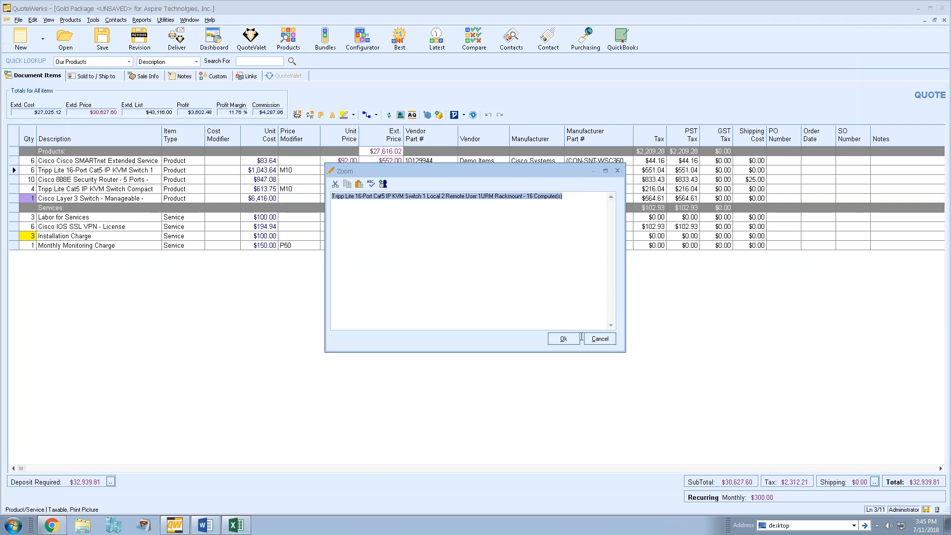
pyautogui.click(599, 338)
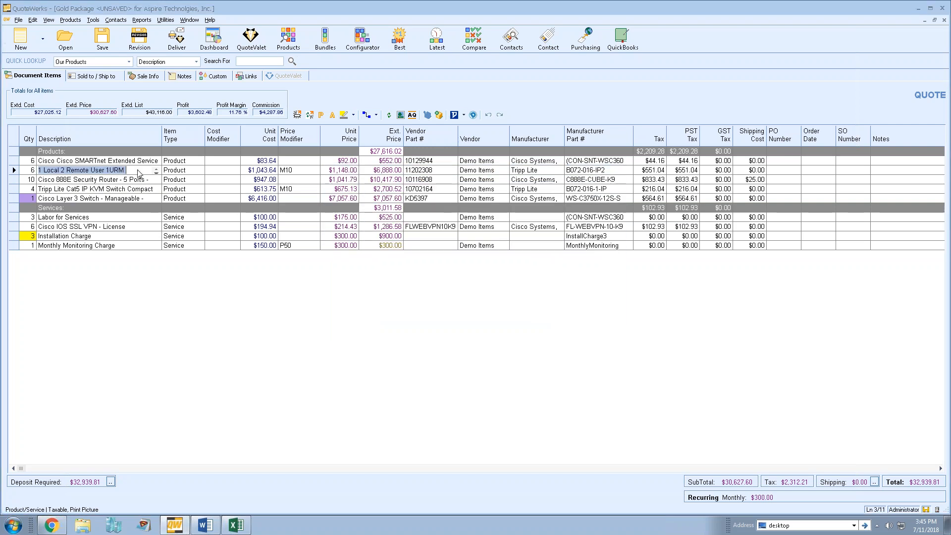
pyautogui.doubleClick(138, 174)
pyautogui.click(601, 338)
# Copy the description cell text of the Tripp Lite Cat5 IP KVM Switch Compact line item and paste it into the blank Word document
pyautogui.moveTo(151, 172)
pyautogui.mouseDown()
pyautogui.moveTo(104, 173)
pyautogui.moveTo(95, 190)
pyautogui.mouseUp()
pyautogui.click(95, 189)
pyautogui.rightClick(95, 189)
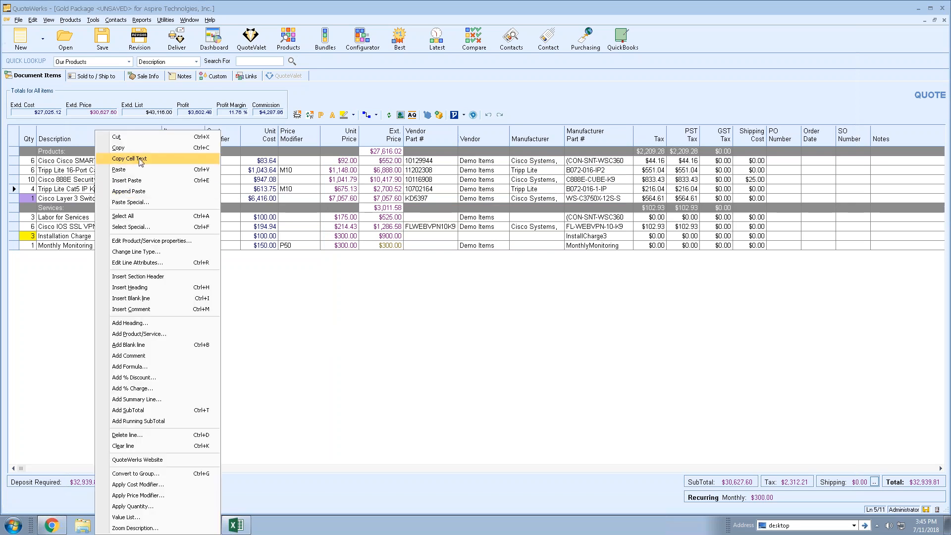
pyautogui.click(141, 160)
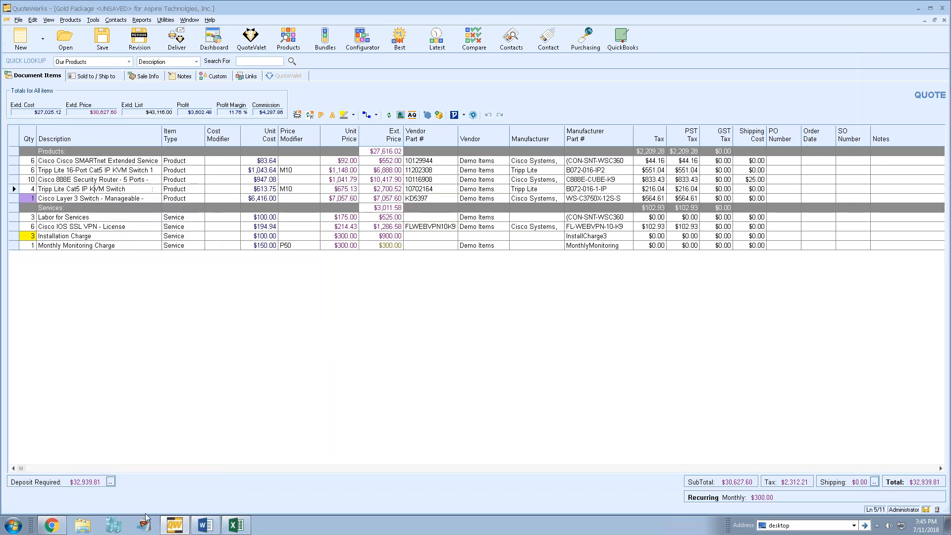
pyautogui.click(205, 525)
pyautogui.rightClick(289, 230)
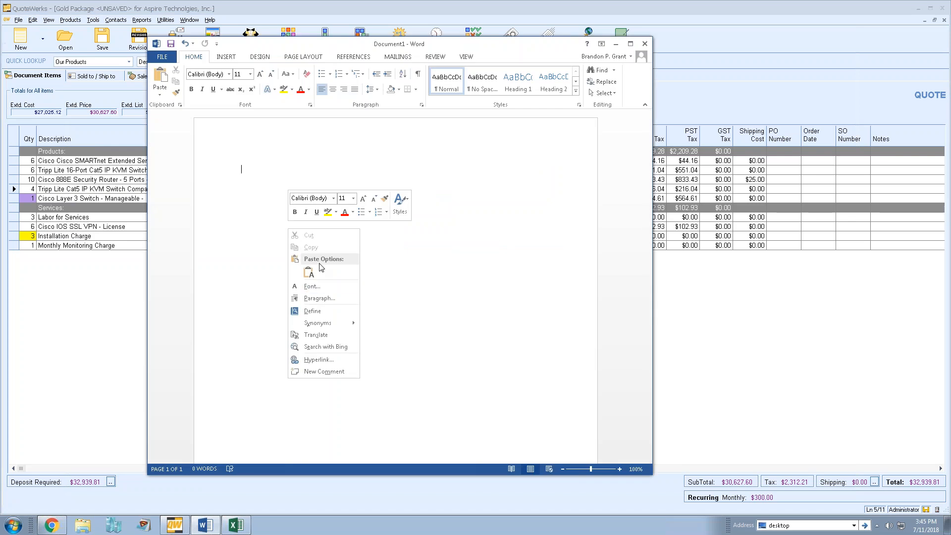
pyautogui.click(486, 278)
pyautogui.hotkey('ctrl', 'v')
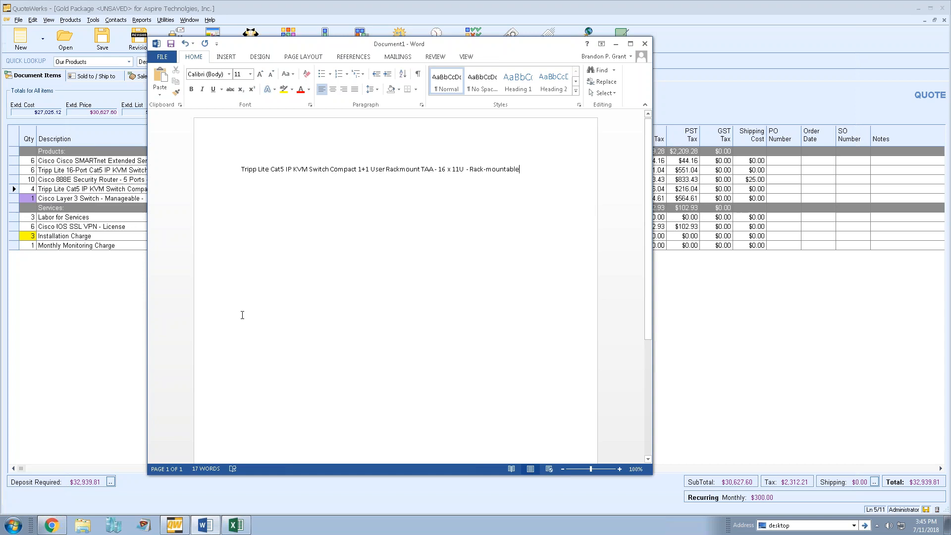
# Copy the same description cell text again from QuoteWerks and paste it two paragraphs below the first copy in Word
pyautogui.click(81, 193)
pyautogui.rightClick(80, 192)
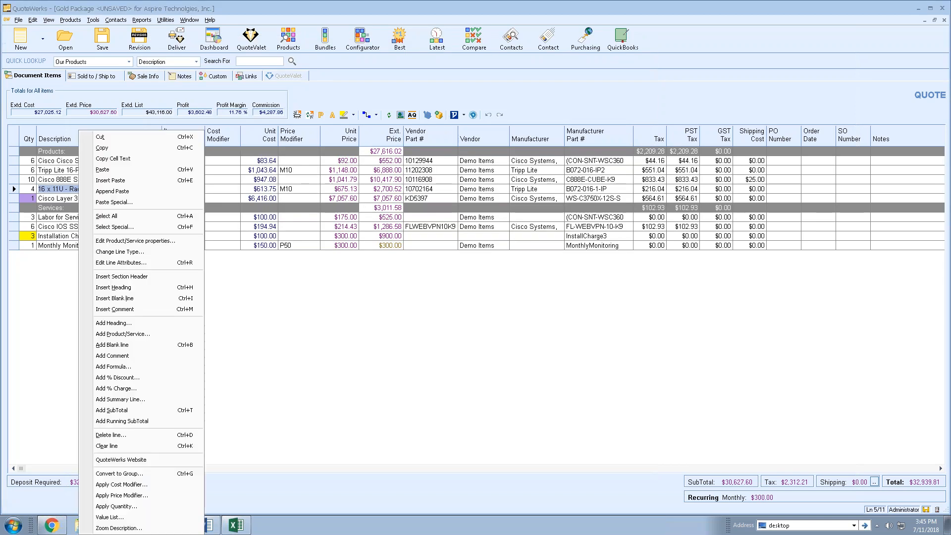
pyautogui.click(115, 162)
pyautogui.click(206, 525)
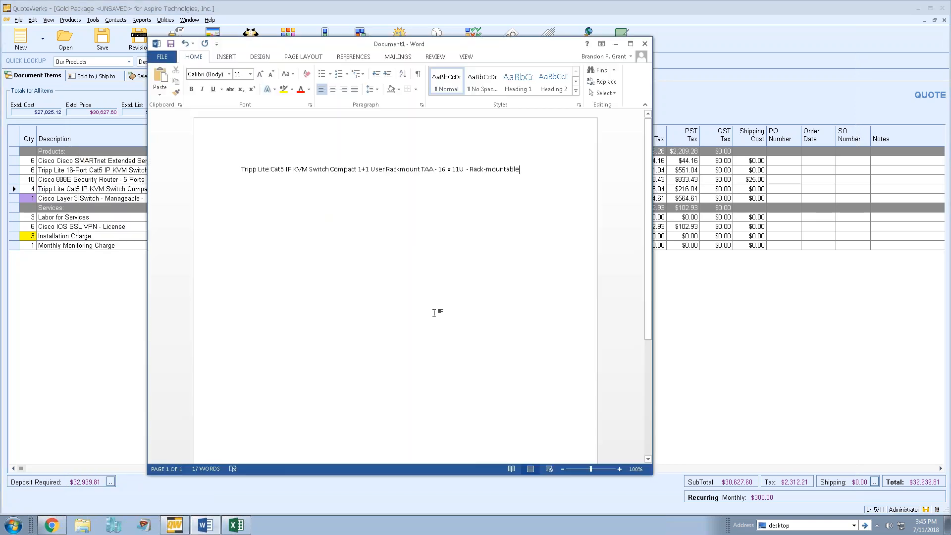
pyautogui.press('Return')
pyautogui.press('Return')
pyautogui.hotkey('ctrl', 'v')
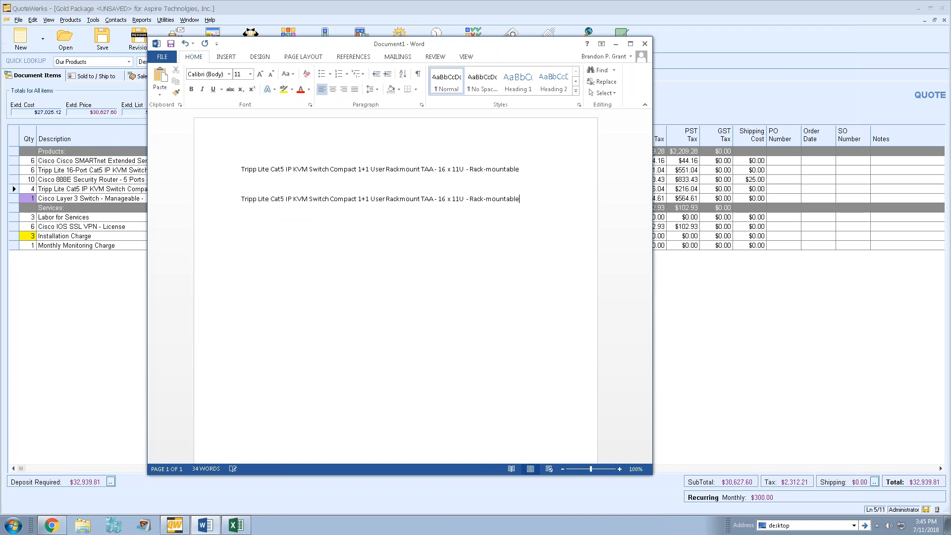
# Return to QuoteWerks and start a new Paste Special wizard session for the open quote, advancing to the source selection
pyautogui.click(763, 278)
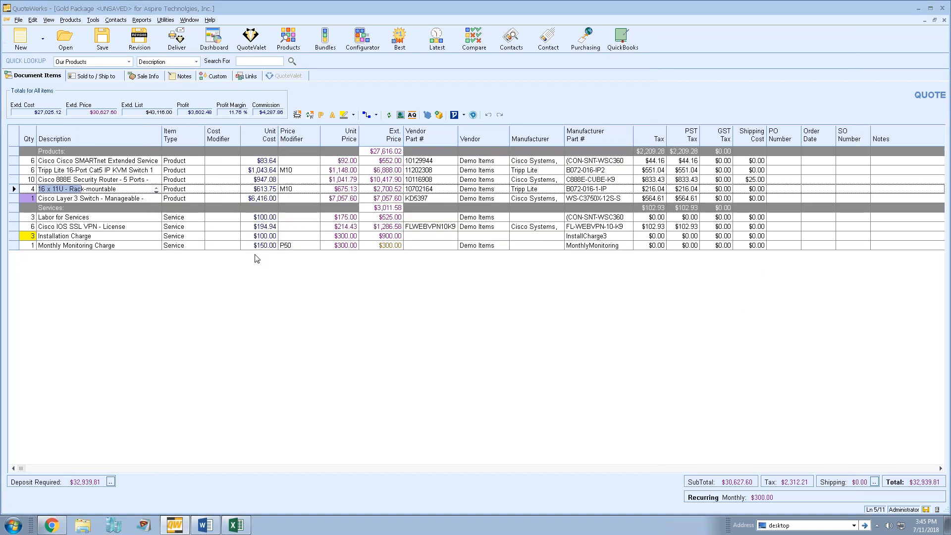
pyautogui.click(86, 179)
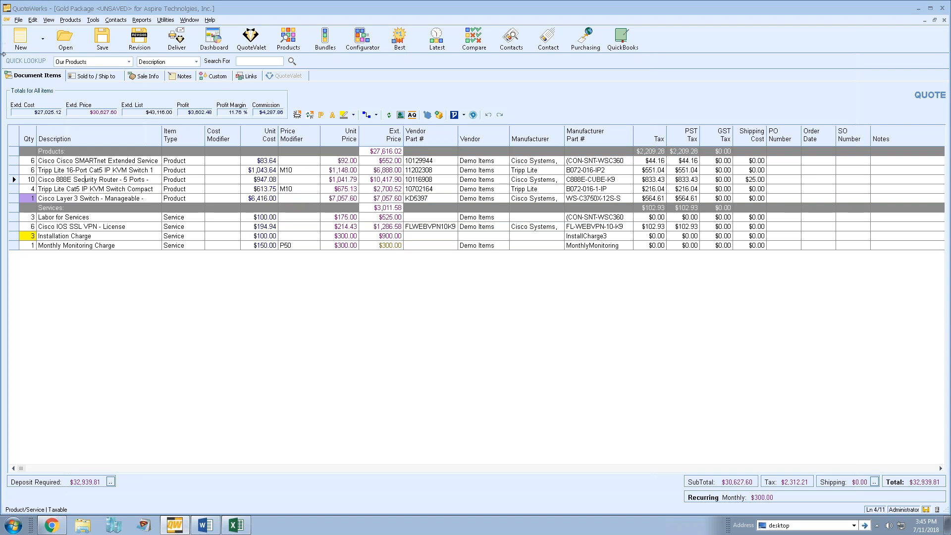
pyautogui.click(69, 20)
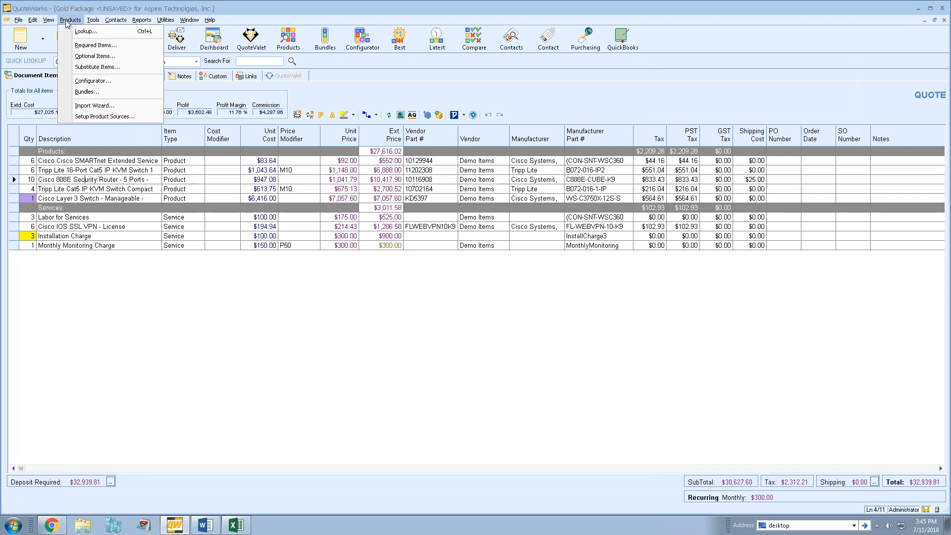
pyautogui.moveTo(32, 21)
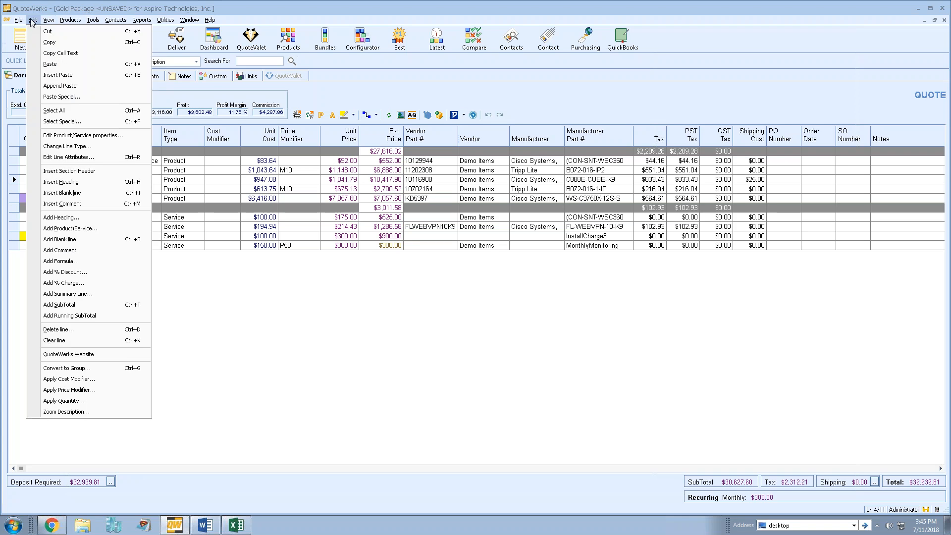
pyautogui.click(62, 96)
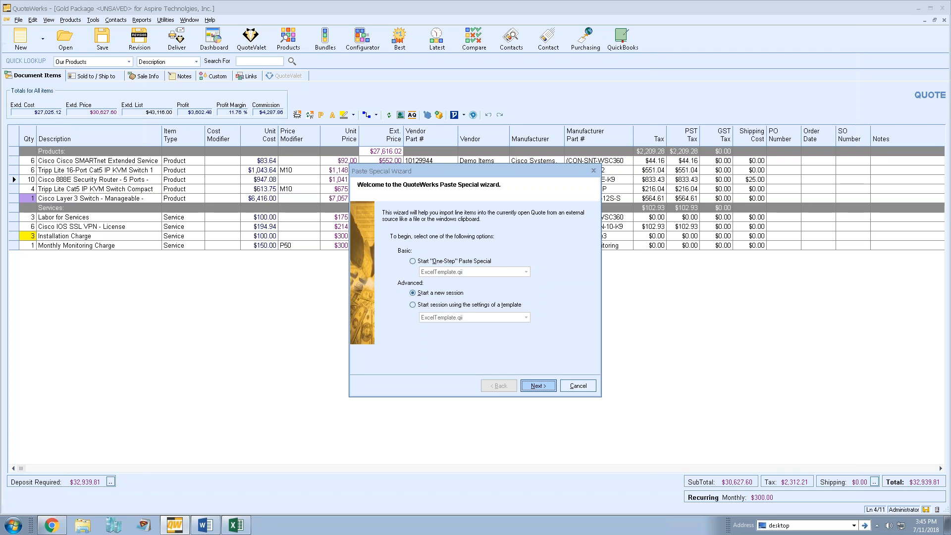
pyautogui.click(531, 385)
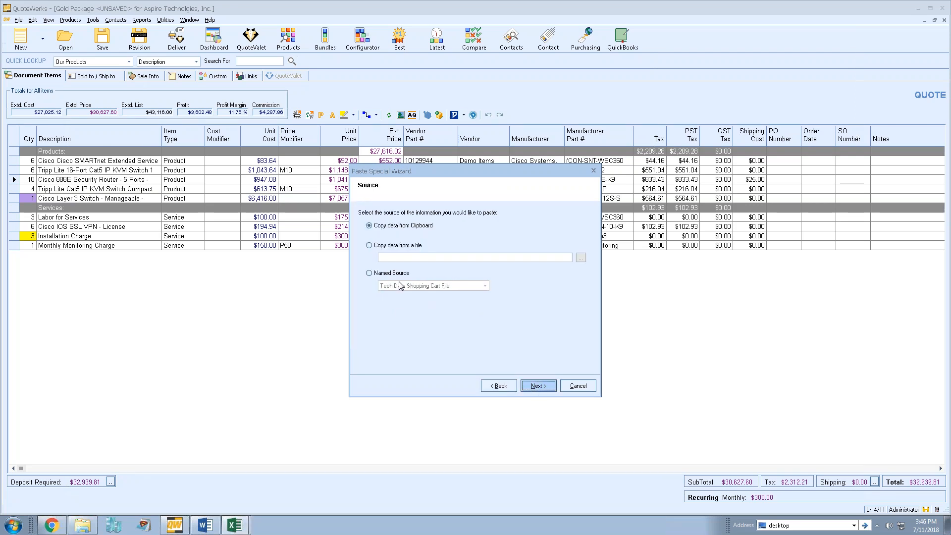
# Switch to the quotation workbook in Excel and copy its four item rows from the Qty through Retail columns, starting at A11
pyautogui.click(235, 528)
pyautogui.click(231, 504)
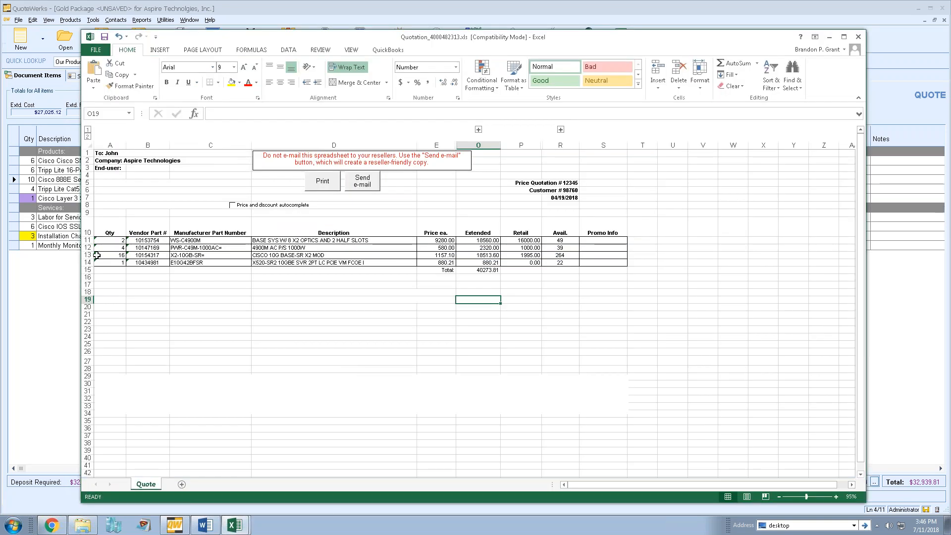
pyautogui.click(126, 241)
pyautogui.moveTo(126, 241); pyautogui.dragTo(519, 263)
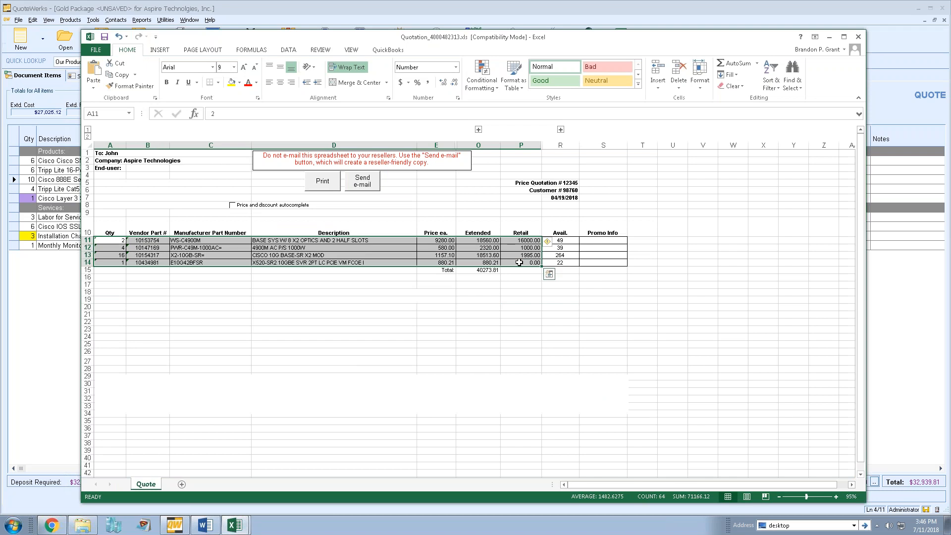
pyautogui.hotkey('ctrl', 'c')
# Return to QuoteWerks, use the clipboard as the paste source, and accept the scope starting at row 1 with 0 rows ignored
pyautogui.click(55, 312)
pyautogui.click(540, 385)
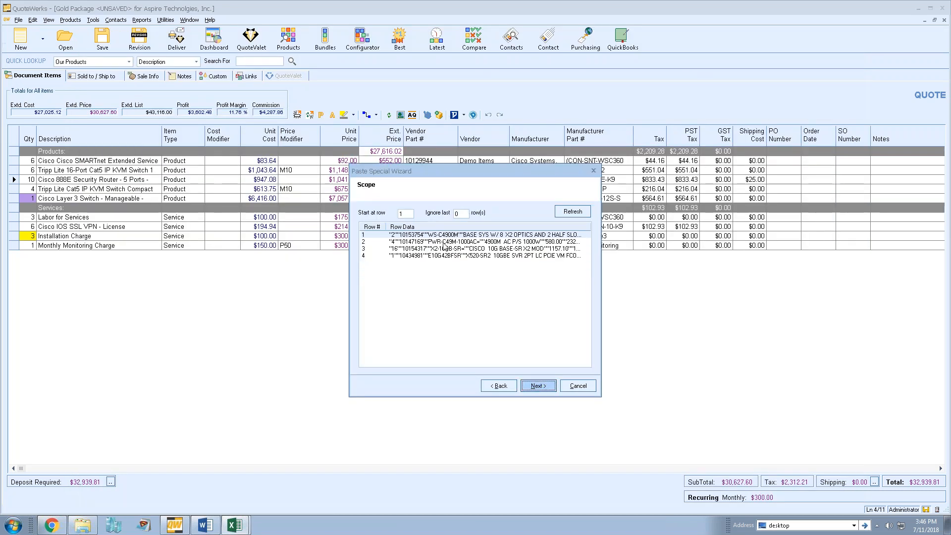
pyautogui.click(538, 386)
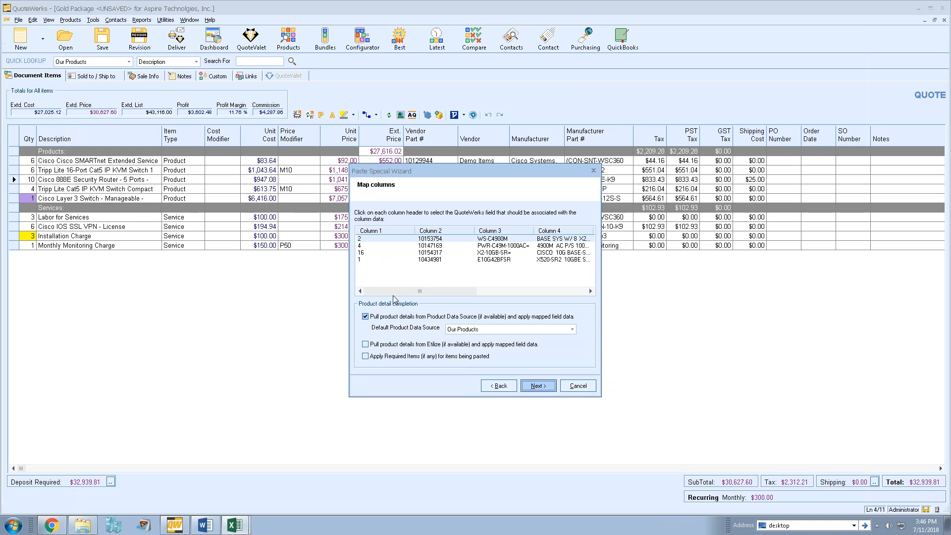
# Map the first column of the pasted data to the Quantity field
pyautogui.click(384, 232)
pyautogui.click(435, 264)
pyautogui.press('q')
pyautogui.click(539, 347)
pyautogui.click(539, 347)
pyautogui.click(539, 347)
pyautogui.click(539, 348)
pyautogui.click(539, 348)
pyautogui.click(539, 347)
pyautogui.click(436, 335)
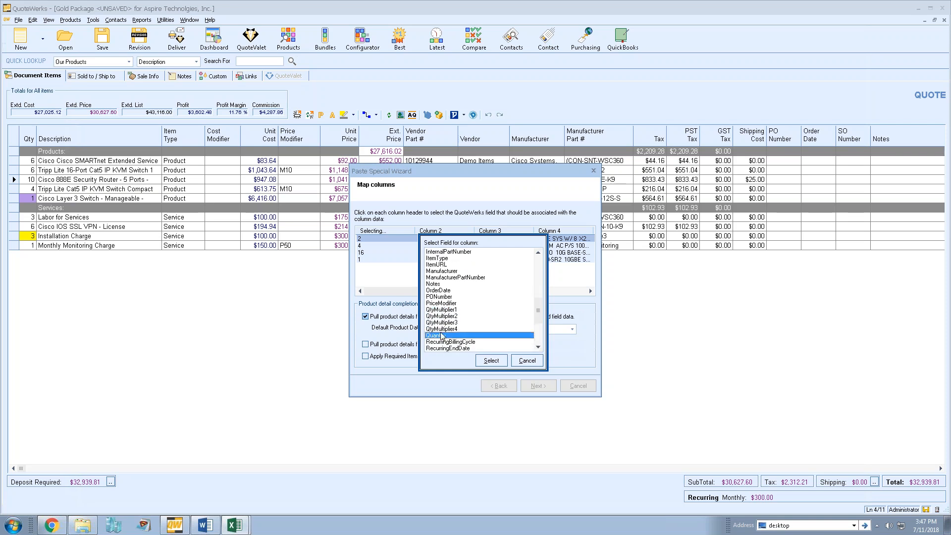
pyautogui.click(490, 361)
# Map the second column of the pasted data to the VendorPartNumber field
pyautogui.click(444, 231)
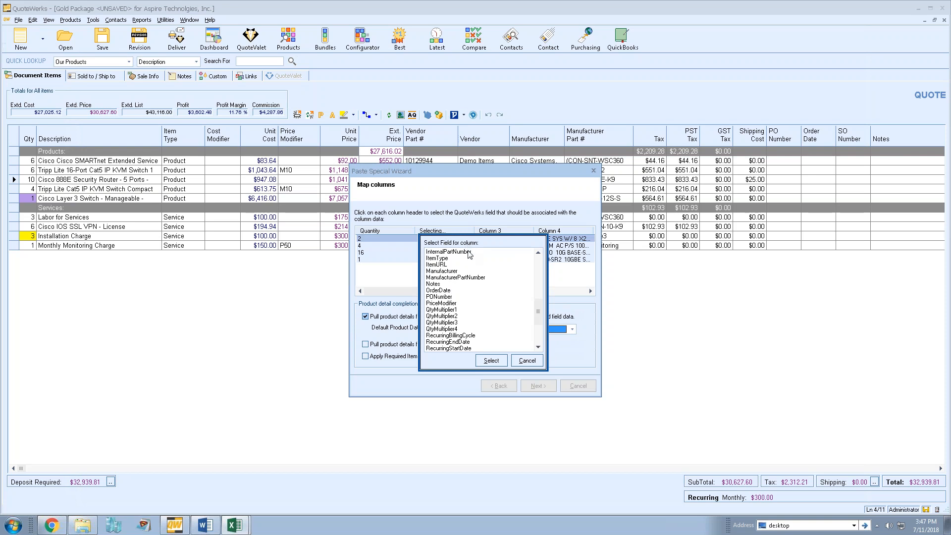
pyautogui.click(441, 288)
pyautogui.scroll(-4, 440, 289)
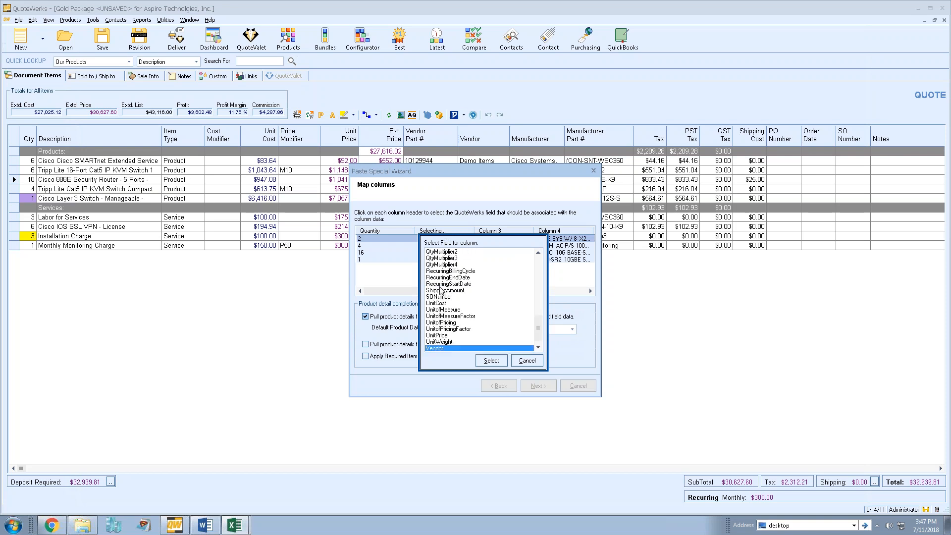
pyautogui.click(452, 342)
pyautogui.click(448, 348)
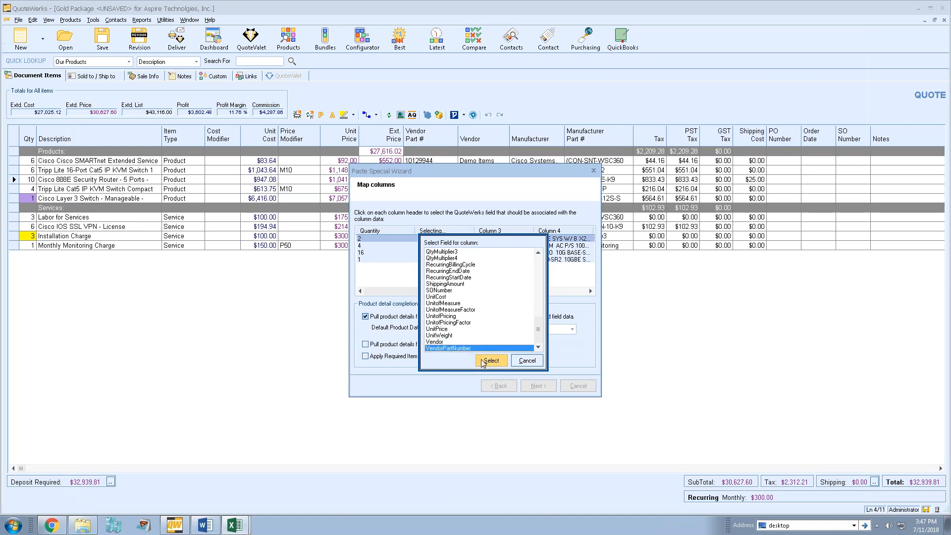
pyautogui.click(491, 360)
# Map the third column to ManufacturerPartNumber and the fourth column to Description
pyautogui.click(490, 231)
pyautogui.click(445, 278)
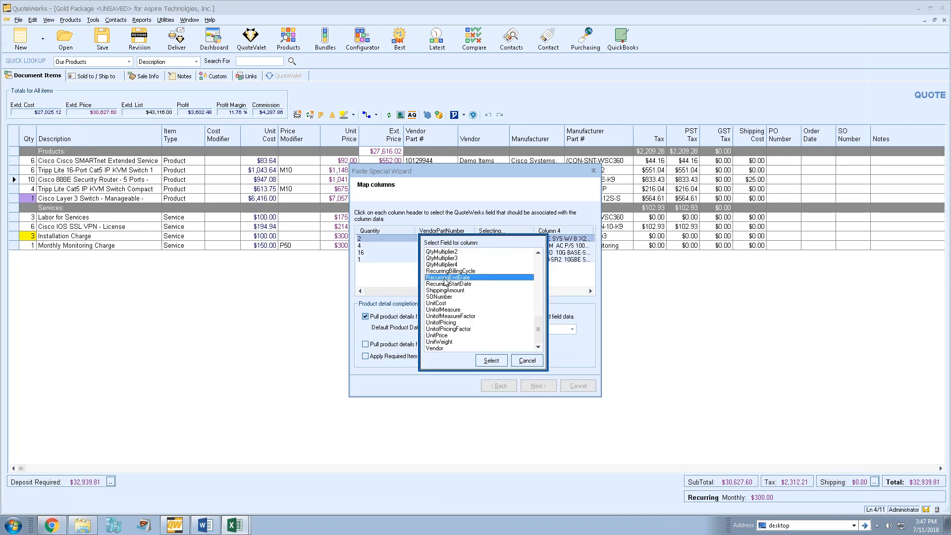
pyautogui.press('m')
pyautogui.click(458, 258)
pyautogui.click(499, 358)
pyautogui.click(560, 231)
pyautogui.press('d')
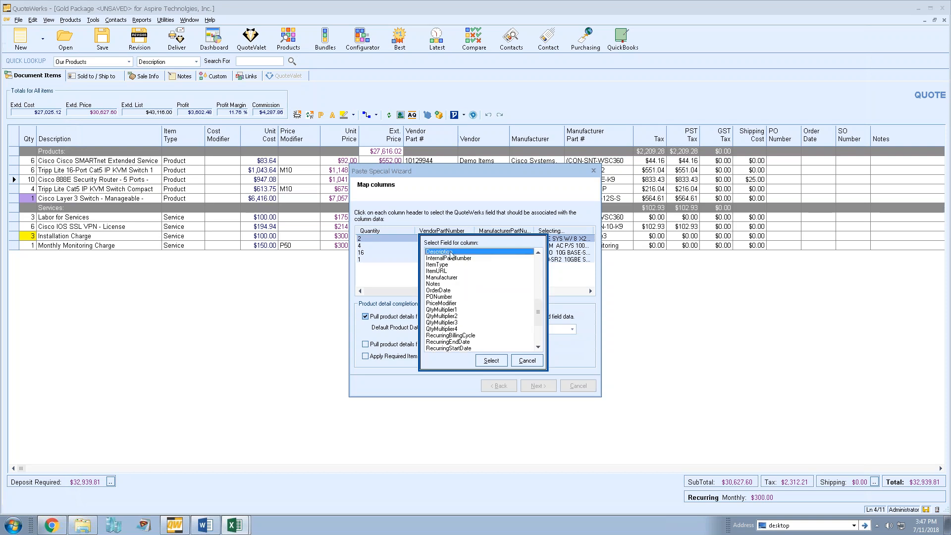
pyautogui.click(491, 360)
# Map the fifth column of the pasted data to the UnitCost field
pyautogui.moveTo(455, 295); pyautogui.dragTo(518, 297)
pyautogui.click(488, 231)
pyautogui.click(436, 279)
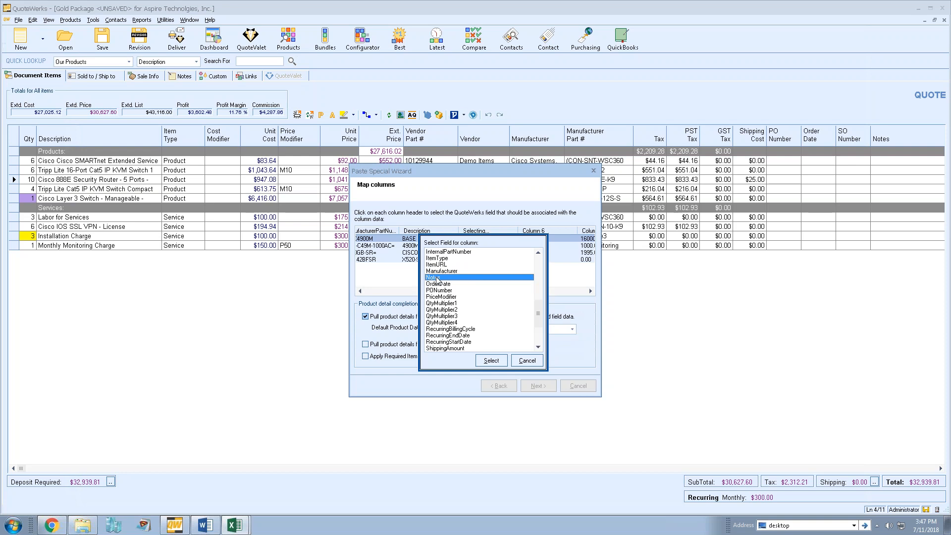
pyautogui.press('u')
pyautogui.click(481, 362)
# Map the sixth column of the pasted data to the UnitPrice field
pyautogui.click(548, 232)
pyautogui.click(449, 290)
pyautogui.press('u')
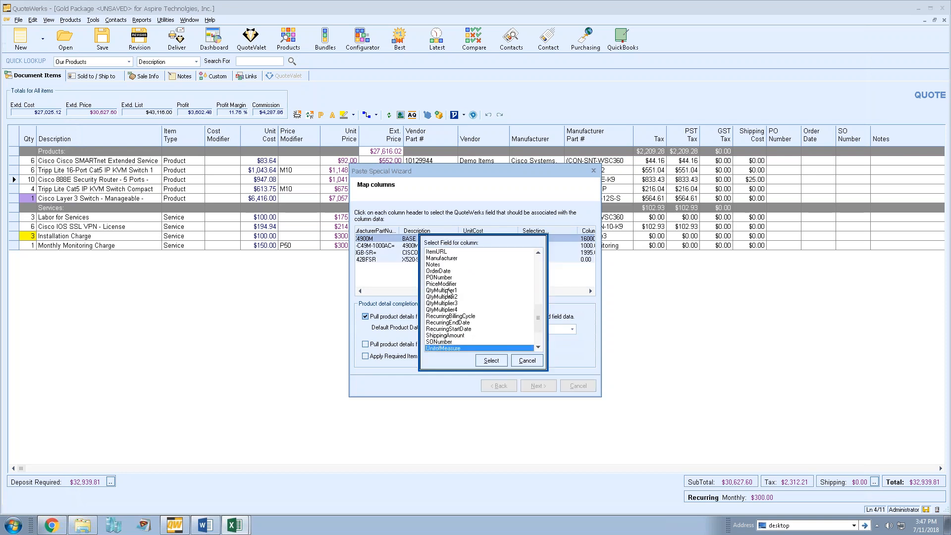
pyautogui.click(539, 348)
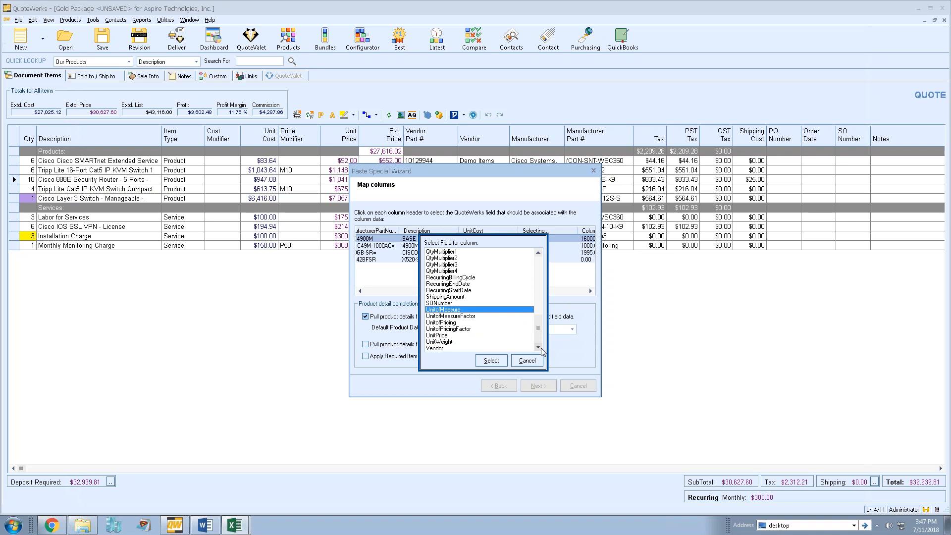
pyautogui.click(439, 335)
pyautogui.click(492, 360)
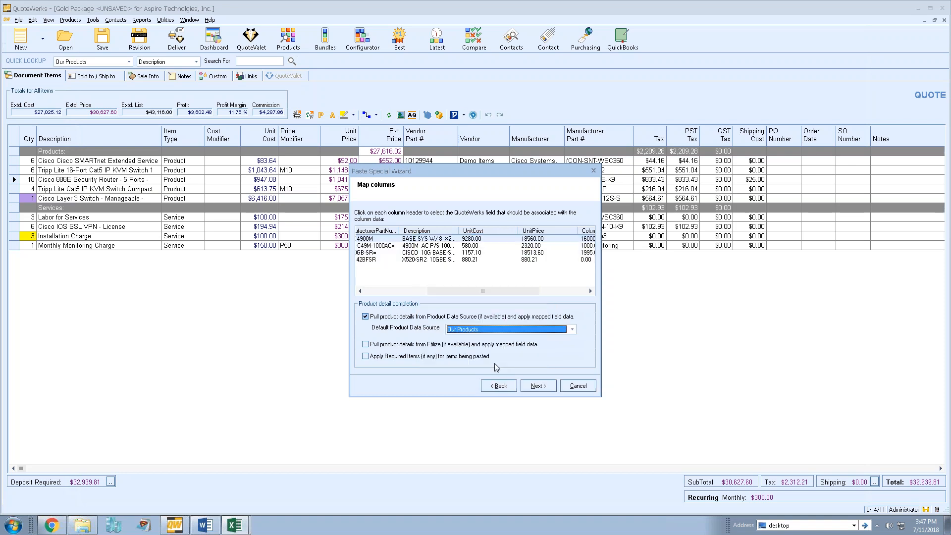
# Enable Apply Required Items for the items being pasted and run the Paste Special import
pyautogui.moveTo(503, 293); pyautogui.dragTo(376, 288)
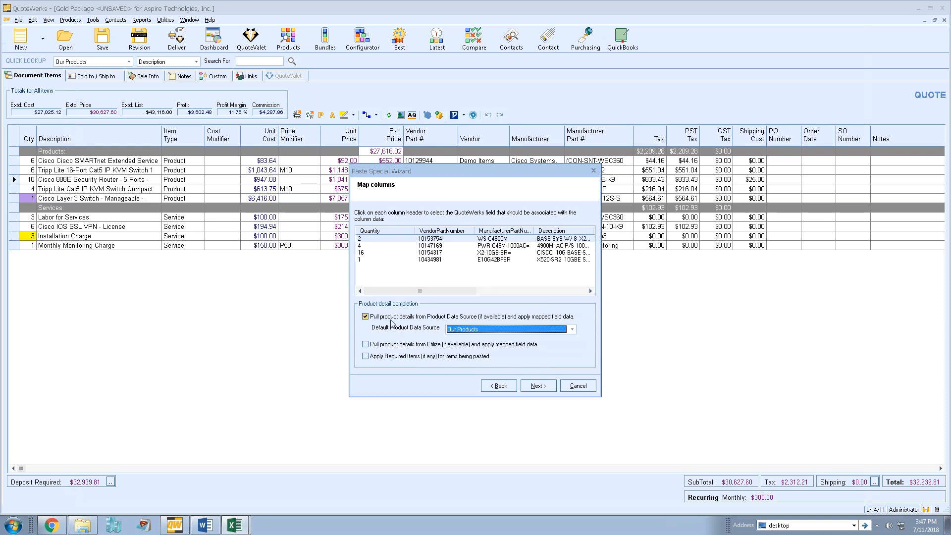
pyautogui.click(367, 356)
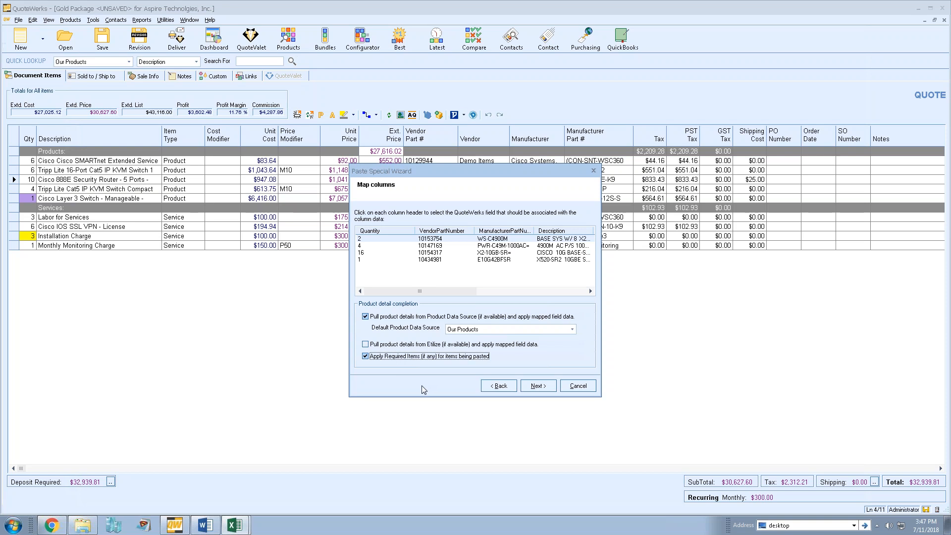
pyautogui.click(533, 387)
pyautogui.click(533, 388)
pyautogui.click(535, 387)
# Skip the product database search for items not found, and close the finished wizard and the leasing refresh notice
pyautogui.click(560, 342)
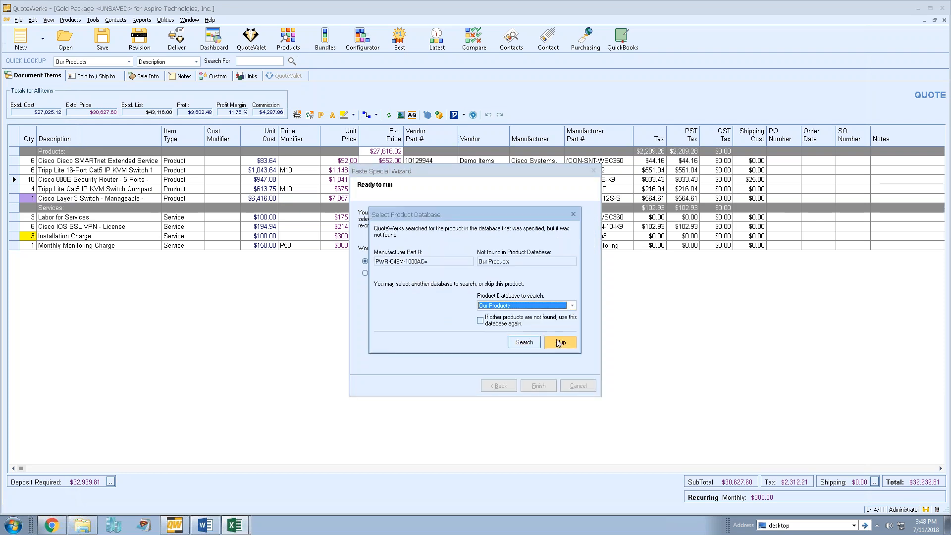
pyautogui.click(560, 342)
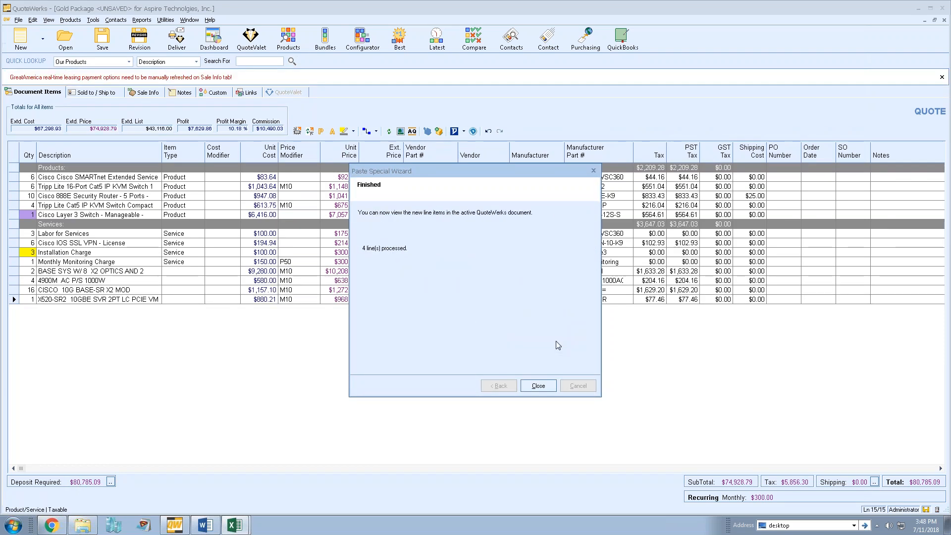
pyautogui.click(539, 386)
pyautogui.click(942, 77)
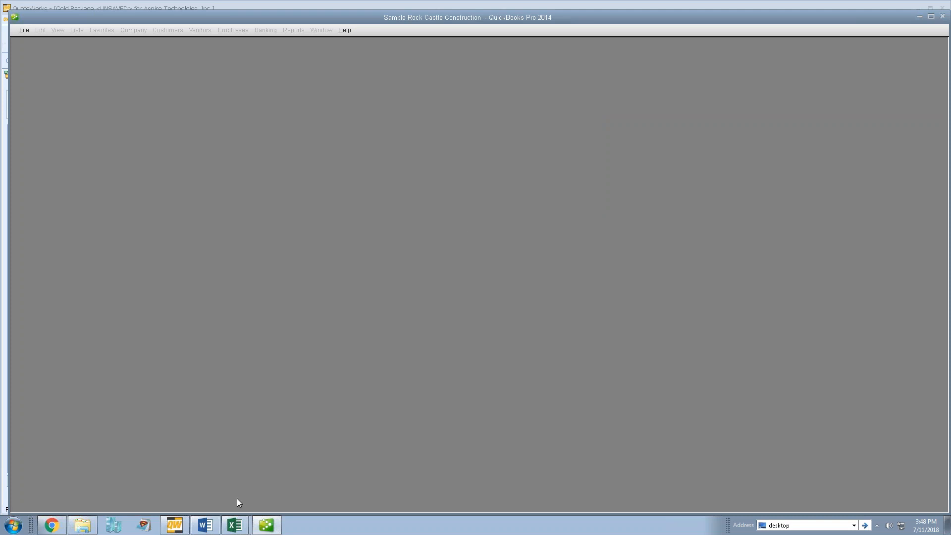
# Postpone the QuickBooks Usage Study request and open the Export To QuickBooks window from QuoteWerks
pyautogui.click(177, 526)
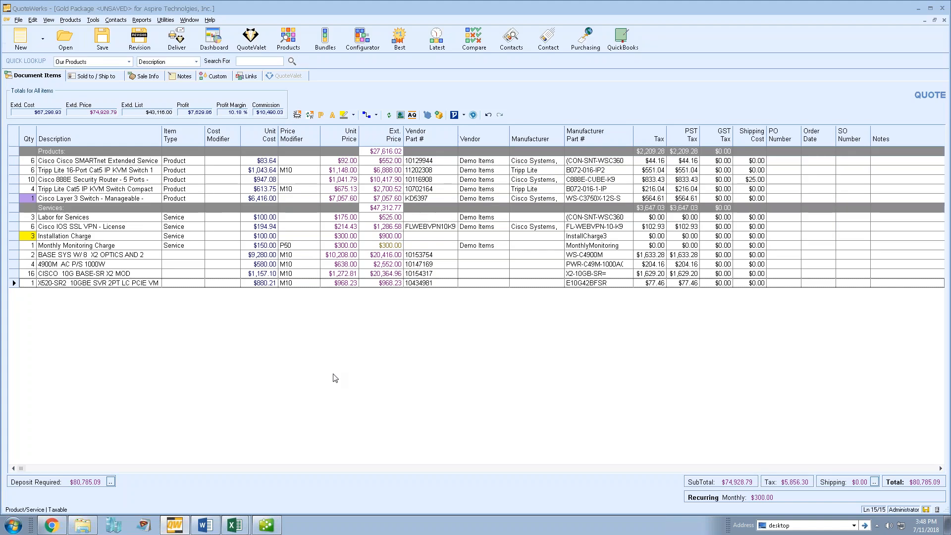
pyautogui.click(618, 36)
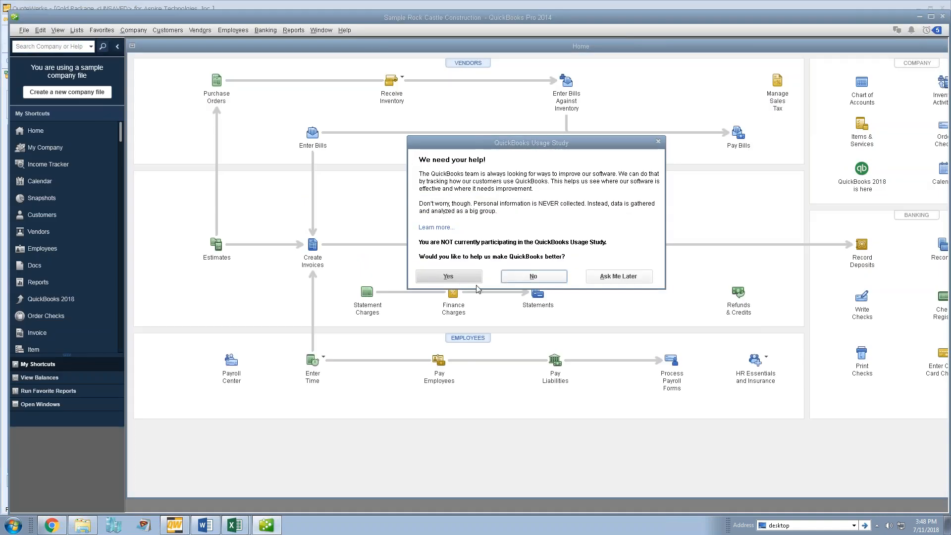
pyautogui.click(610, 277)
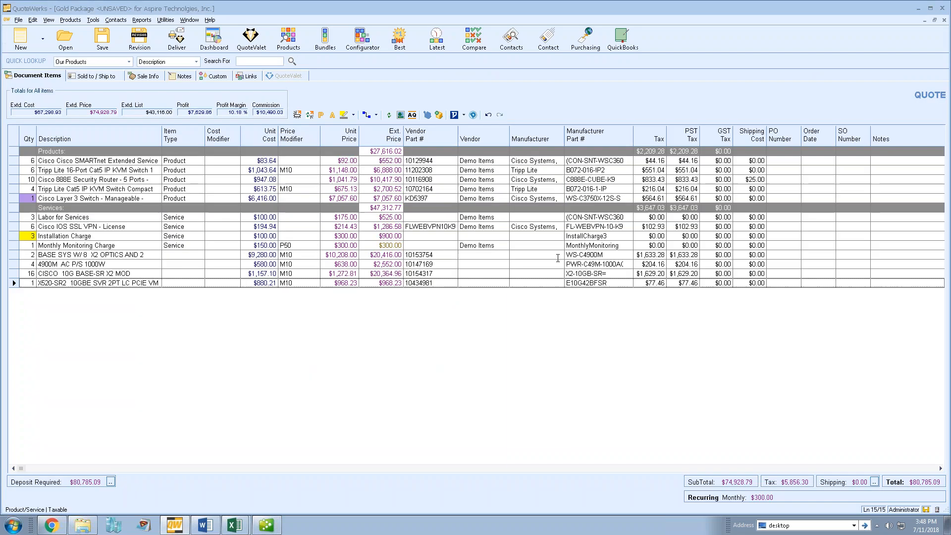
pyautogui.click(622, 39)
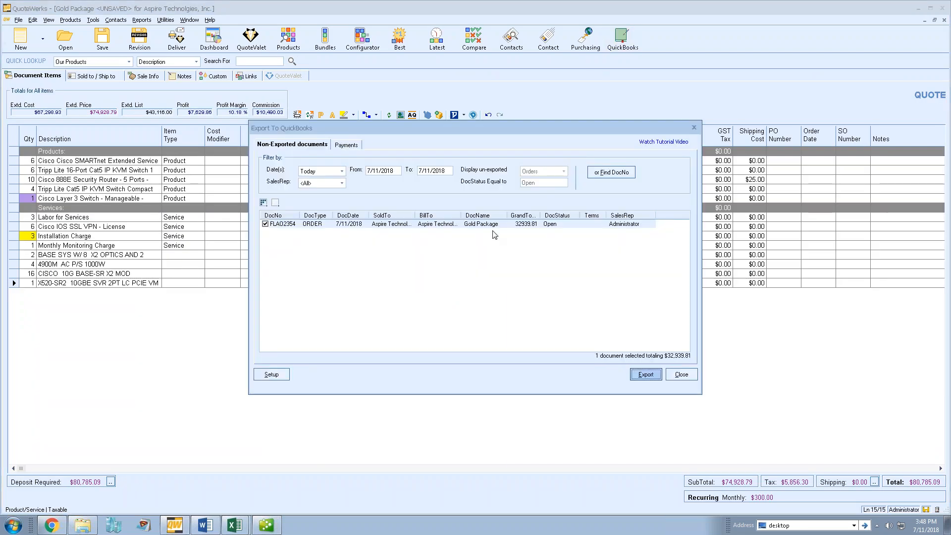
# Review the QuickBooks link's transaction setup, including Sync Received Payments to QuickBooks, cancel any changes, and close the export window
pyautogui.click(281, 377)
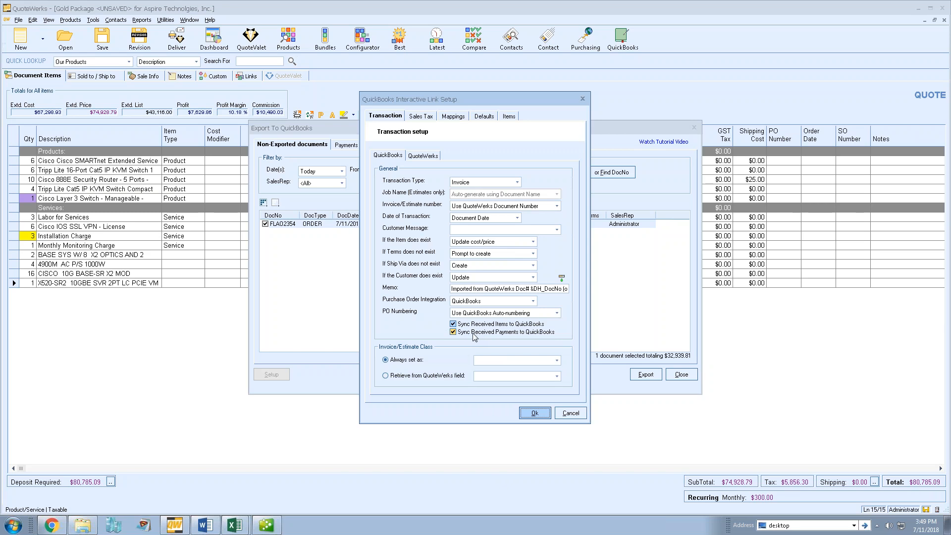
pyautogui.click(453, 333)
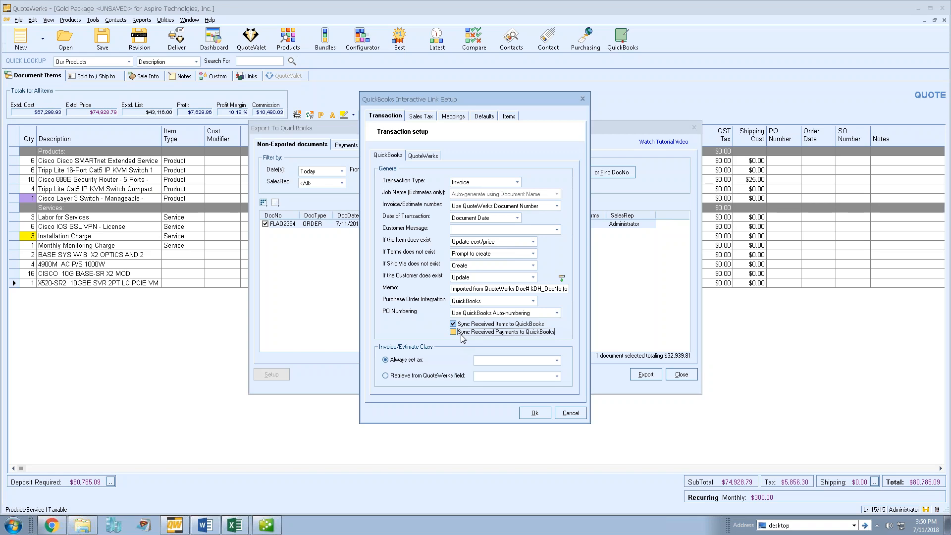
pyautogui.click(570, 413)
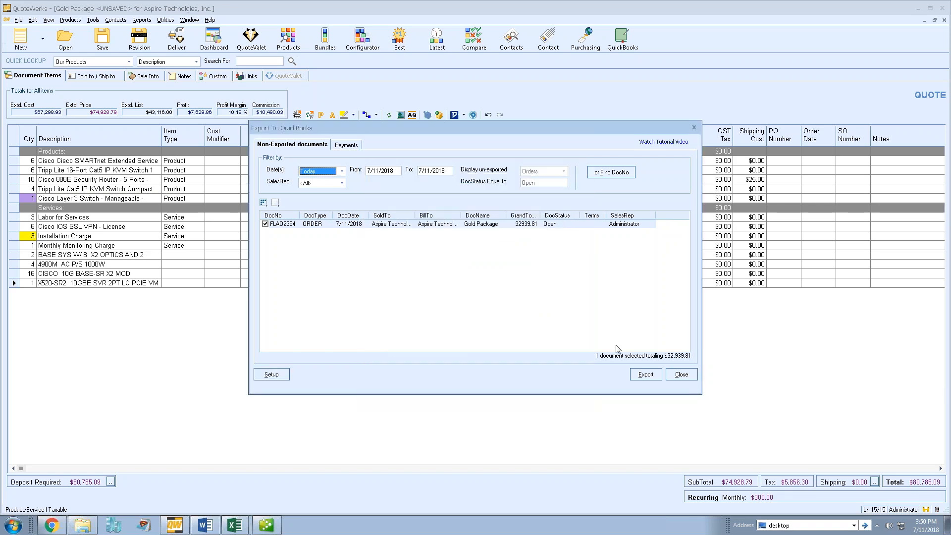
pyautogui.click(682, 374)
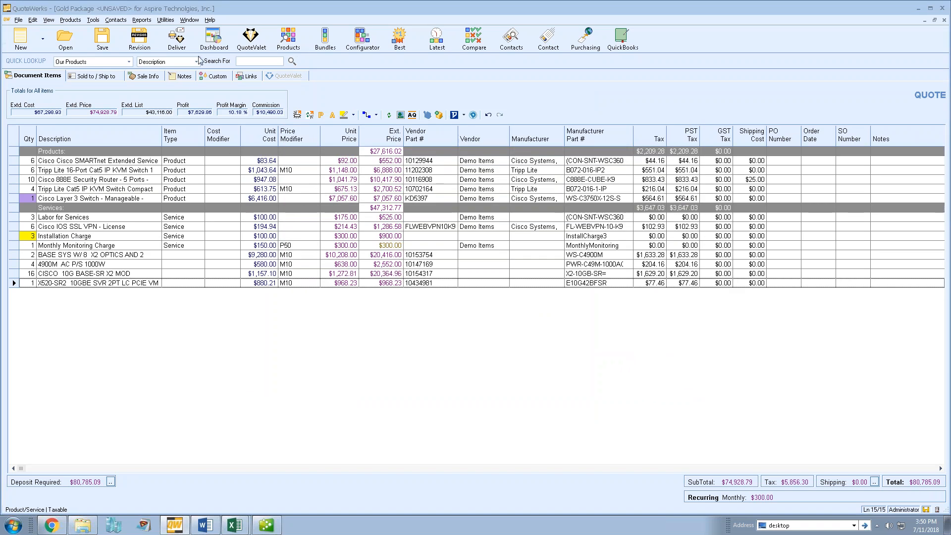
# Open the document delivery window and select the (1 of 2) Quote Galaxy layout from the primary quote layouts
pyautogui.click(185, 44)
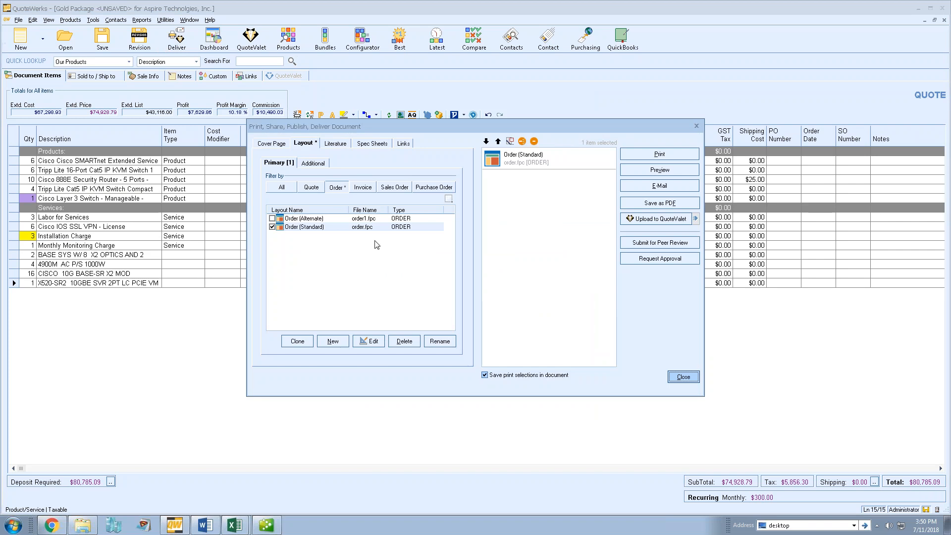
pyautogui.click(311, 188)
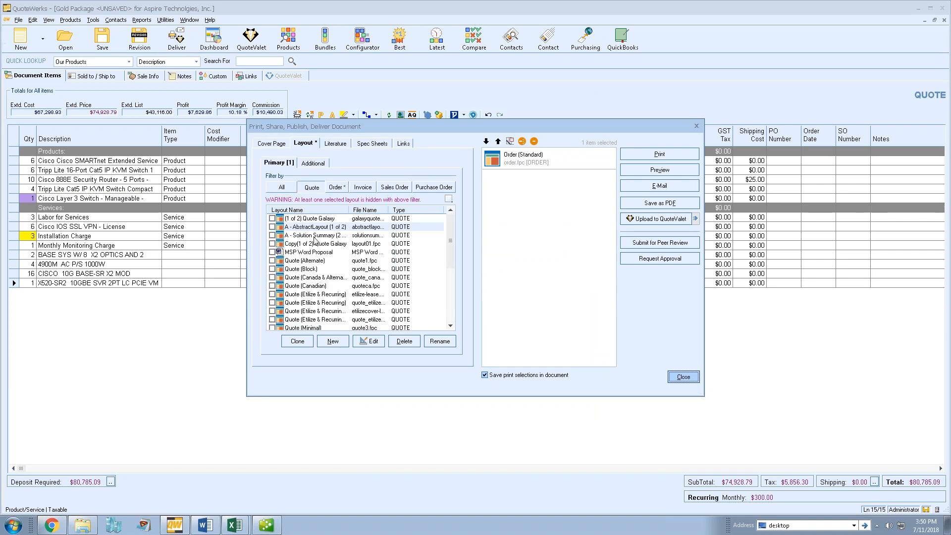
pyautogui.click(317, 218)
# Examine the Clone Layout name and file name options for the (1 of 2) Quote Galaxy layout, cancel, and close the delivery window
pyautogui.click(297, 341)
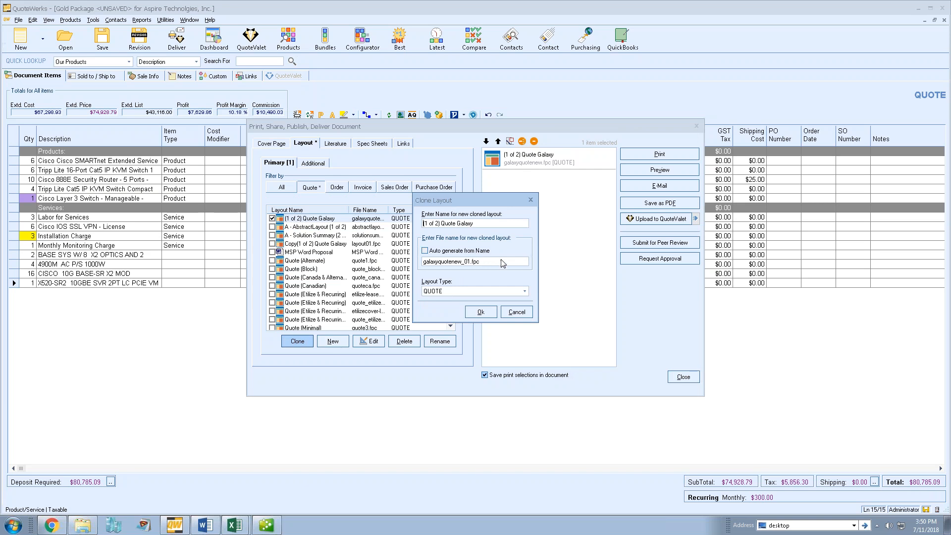
pyautogui.doubleClick(489, 265)
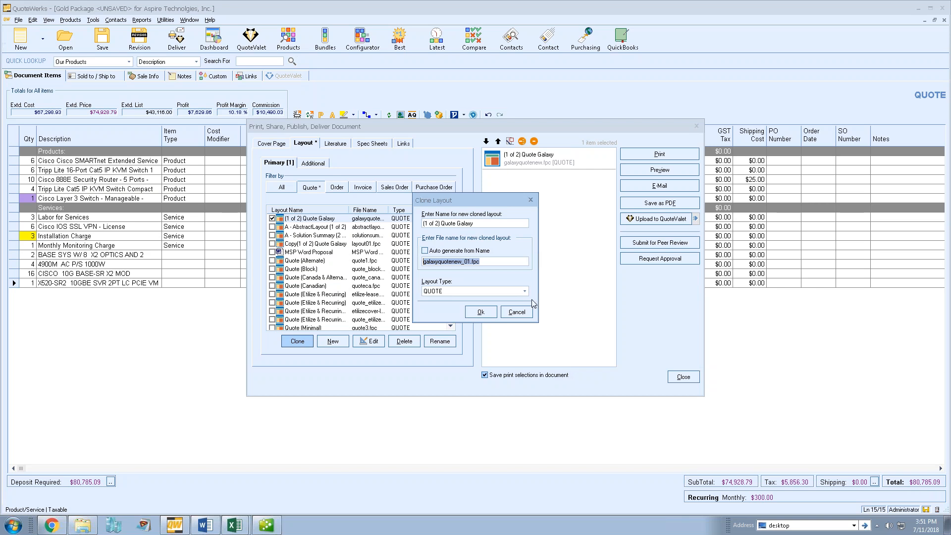
pyautogui.click(515, 311)
pyautogui.click(683, 377)
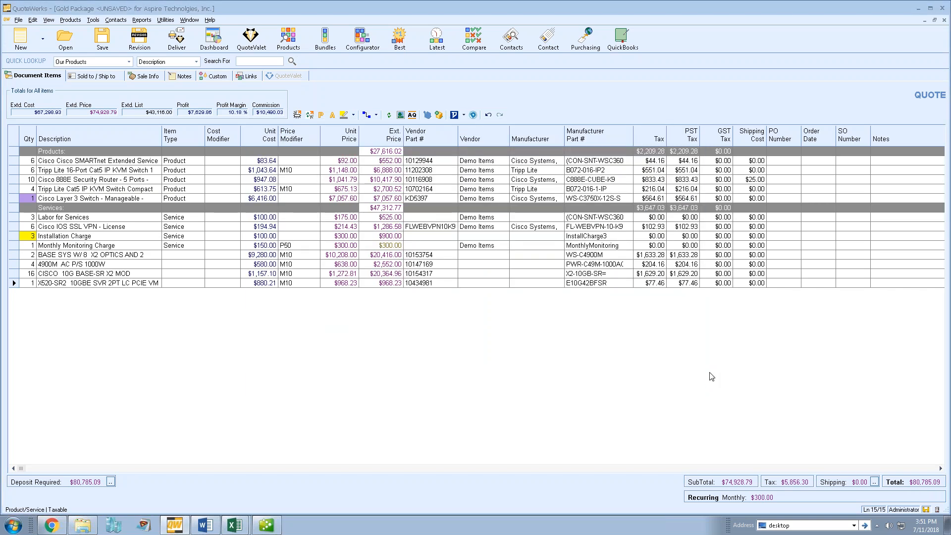